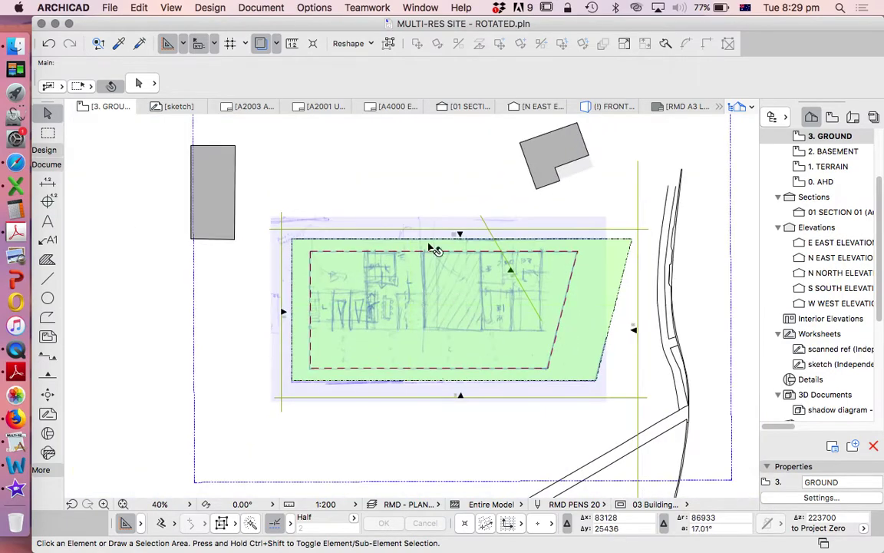
pyautogui.scroll(-1, 360, 296)
pyautogui.click(263, 304)
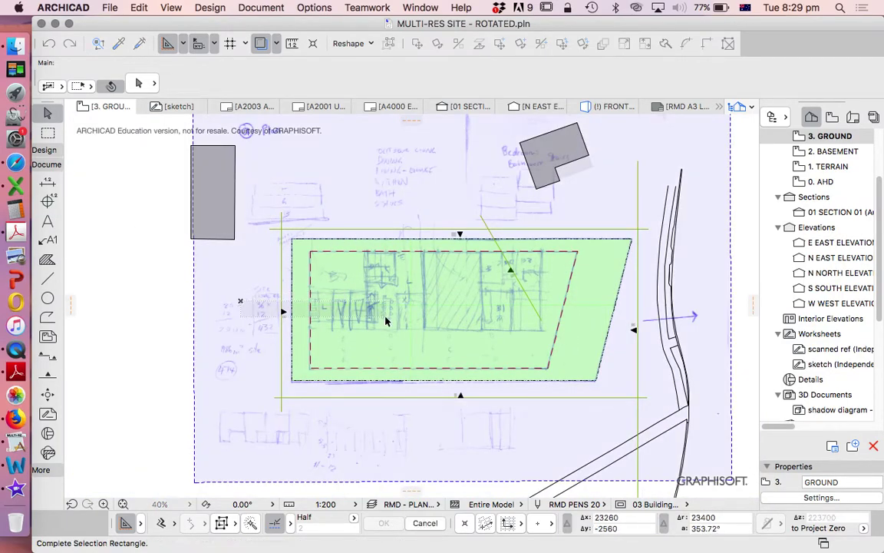
pyautogui.click(249, 347)
pyautogui.scroll(5, 364, 302)
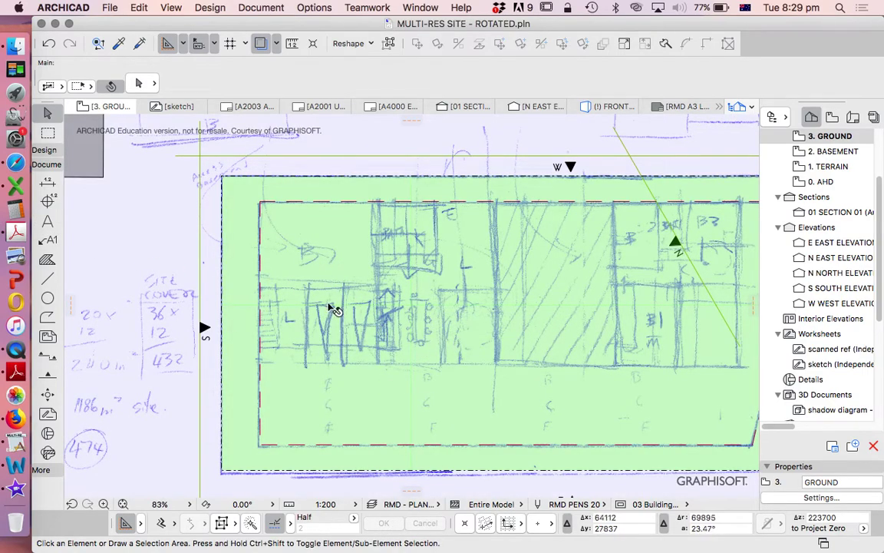
pyautogui.scroll(-2, 325, 316)
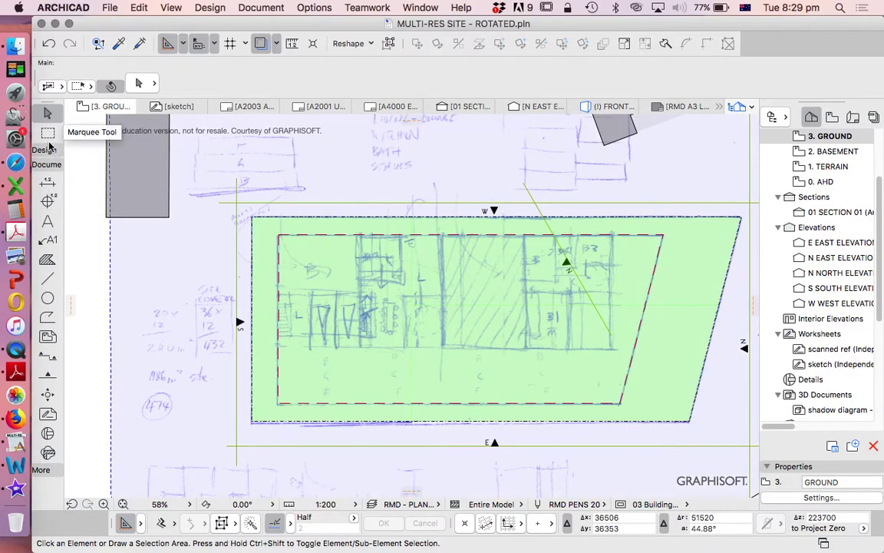
# - Activate the Wall tool and open its default settings
pyautogui.click(44, 149)
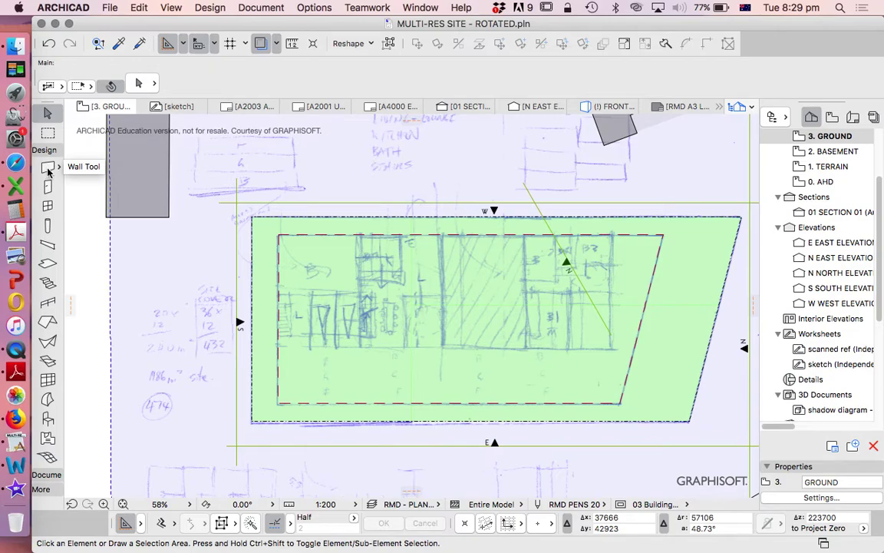
pyautogui.click(51, 169)
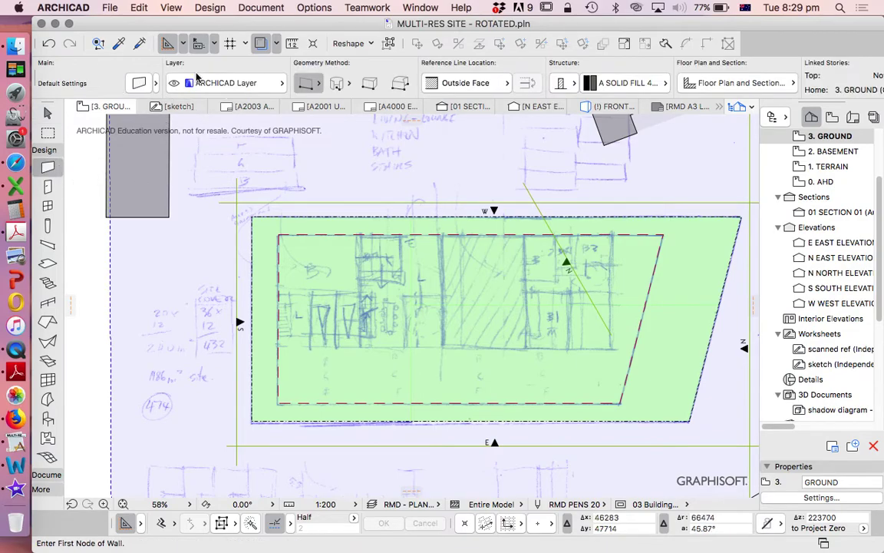
pyautogui.click(139, 83)
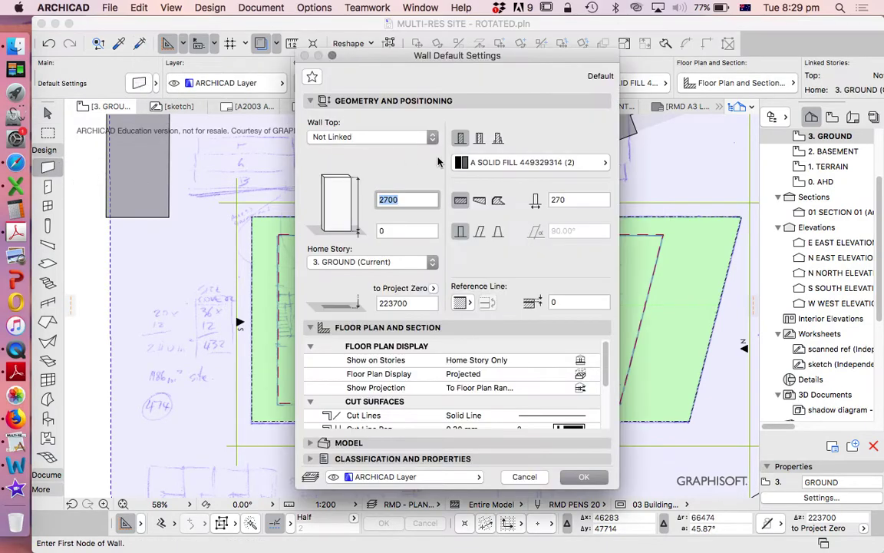
pyautogui.click(527, 162)
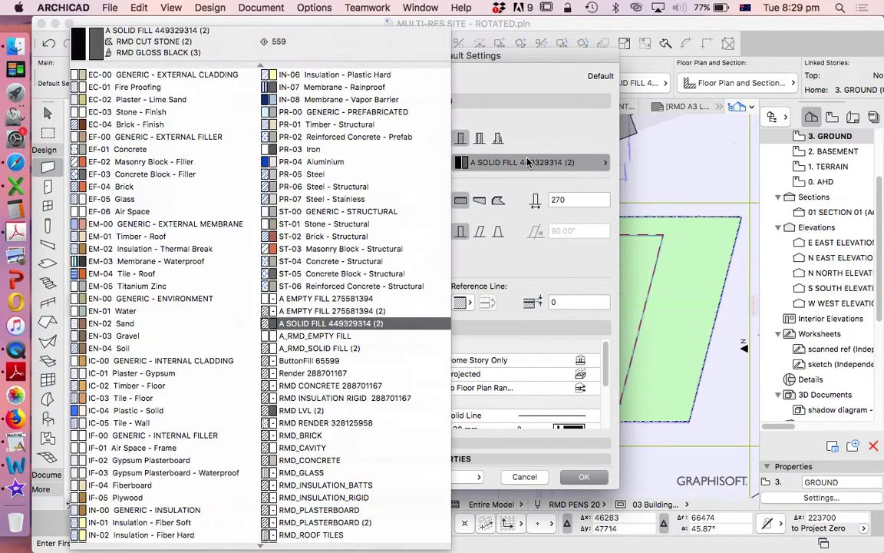
pyautogui.click(355, 325)
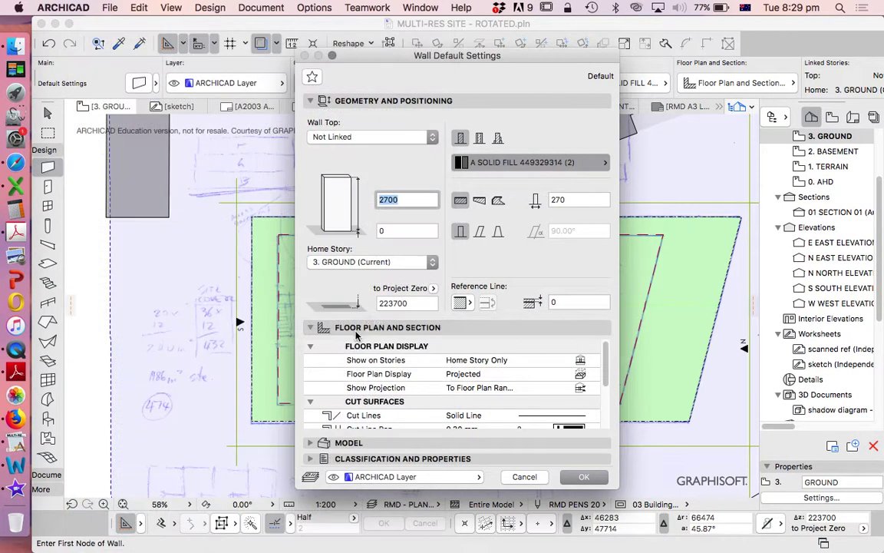
pyautogui.click(479, 139)
pyautogui.click(472, 159)
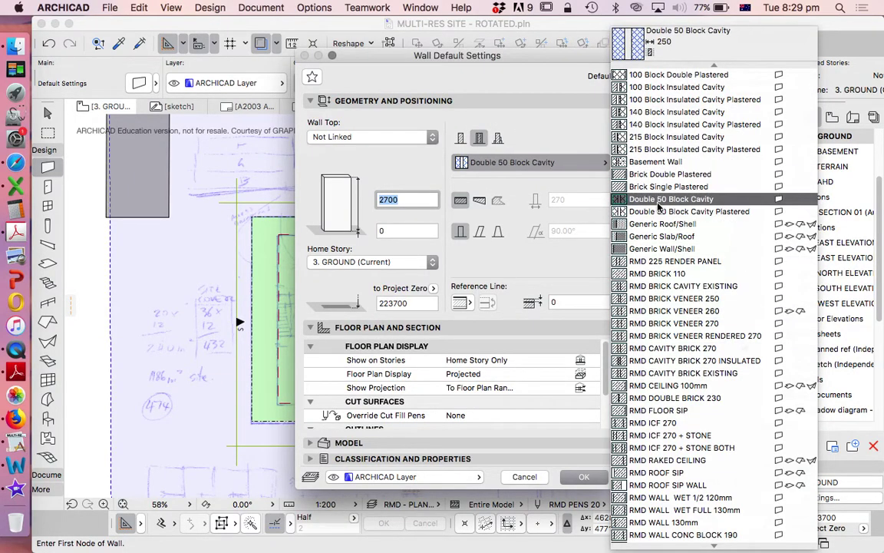
pyautogui.click(673, 323)
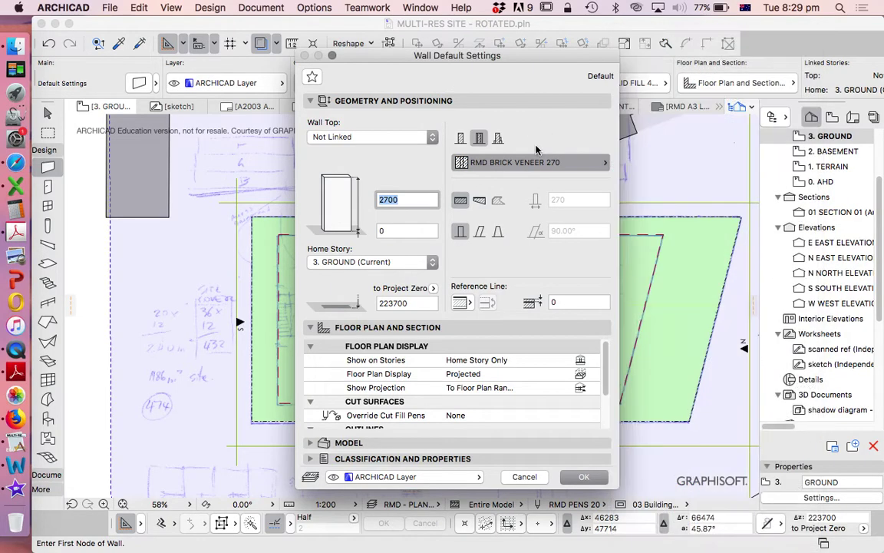
pyautogui.click(460, 138)
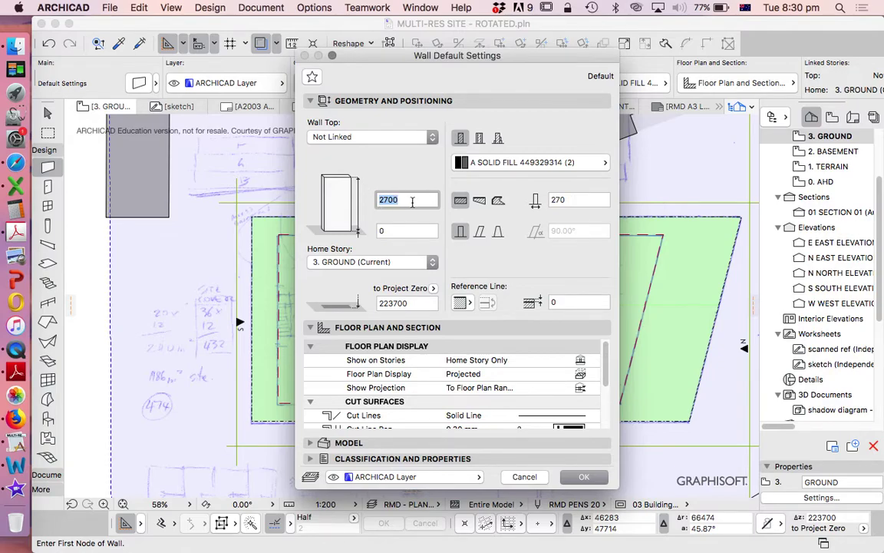
# - Link the default wall top to 4. FIRST (Home + 1) with a top offset of 0 and accept the settings
pyautogui.click(392, 137)
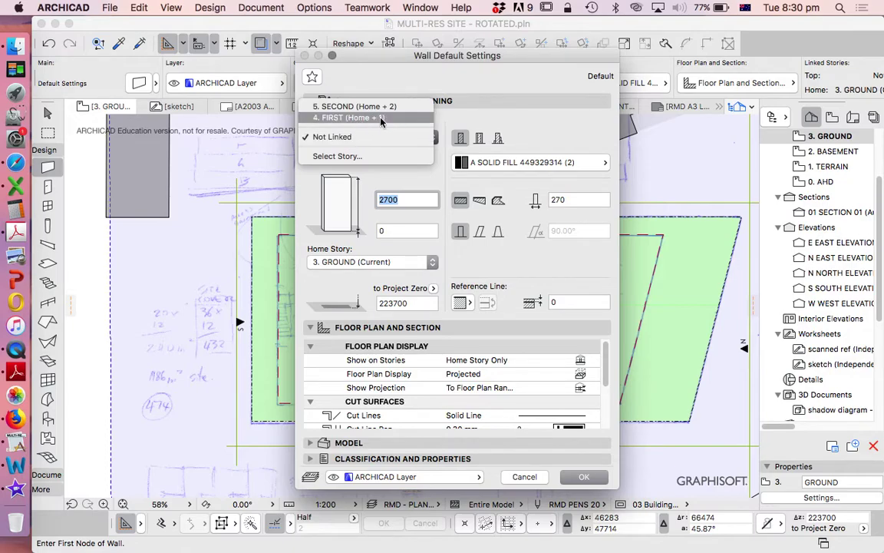
pyautogui.click(378, 118)
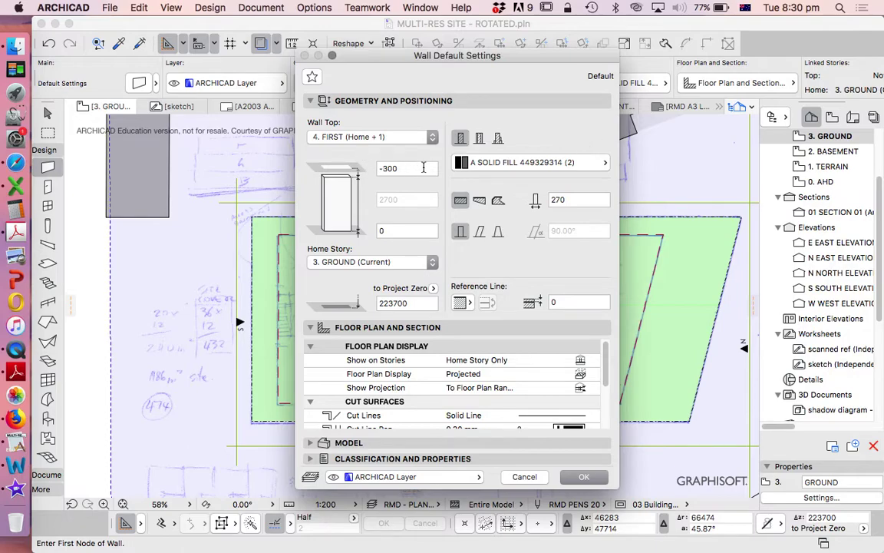
pyautogui.click(423, 168)
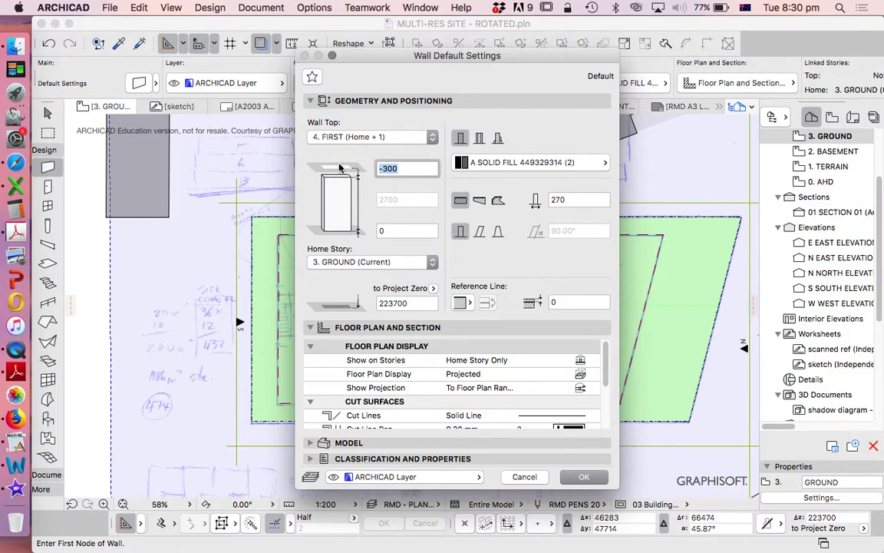
pyautogui.write('0')
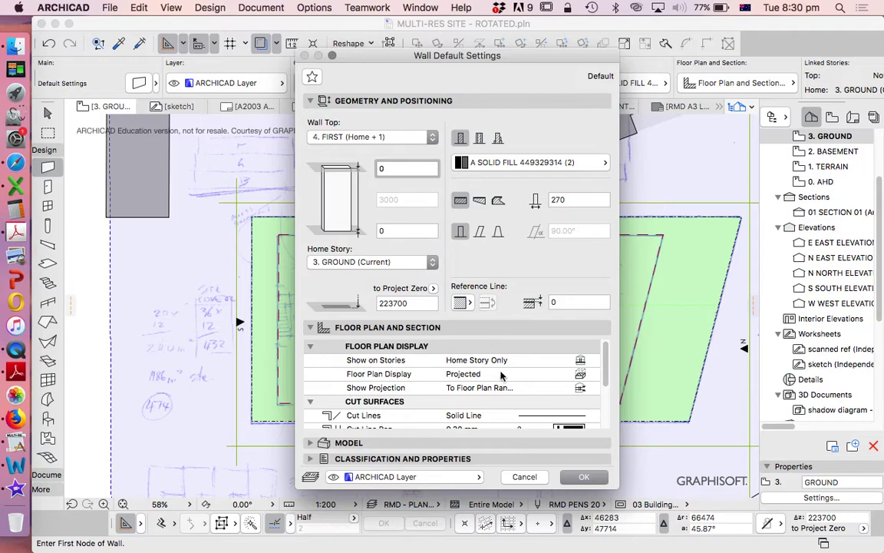
pyautogui.click(583, 476)
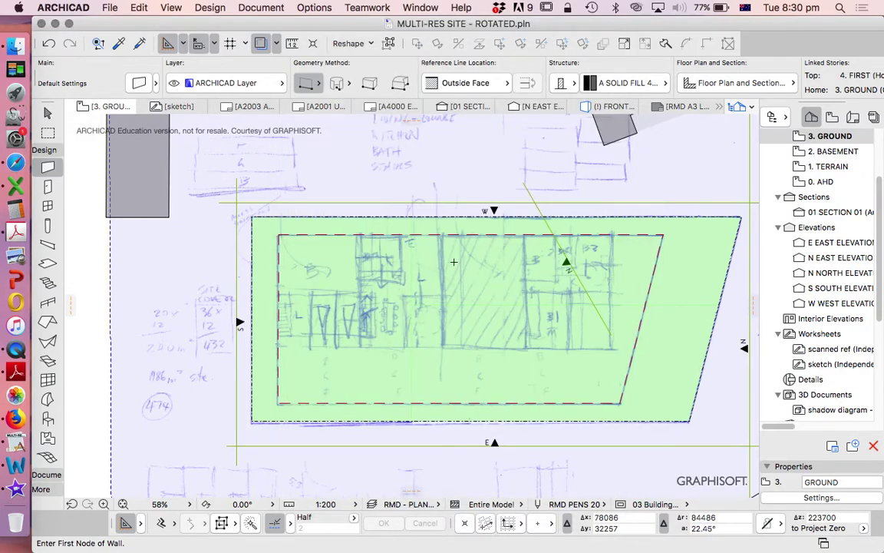
# - Draw a 12000 mm wall from the upper-left corner of the dashed setback outline down along its left edge
pyautogui.scroll(3, 314, 261)
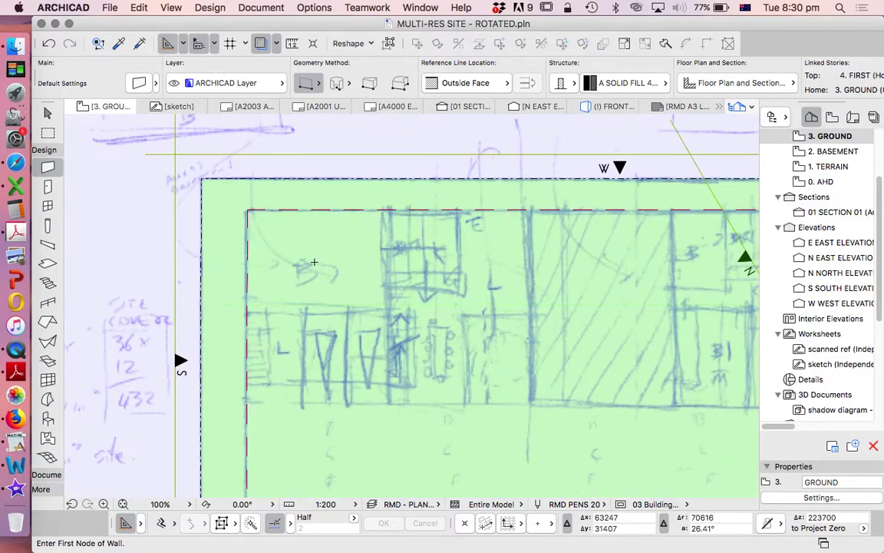
pyautogui.scroll(5, 256, 202)
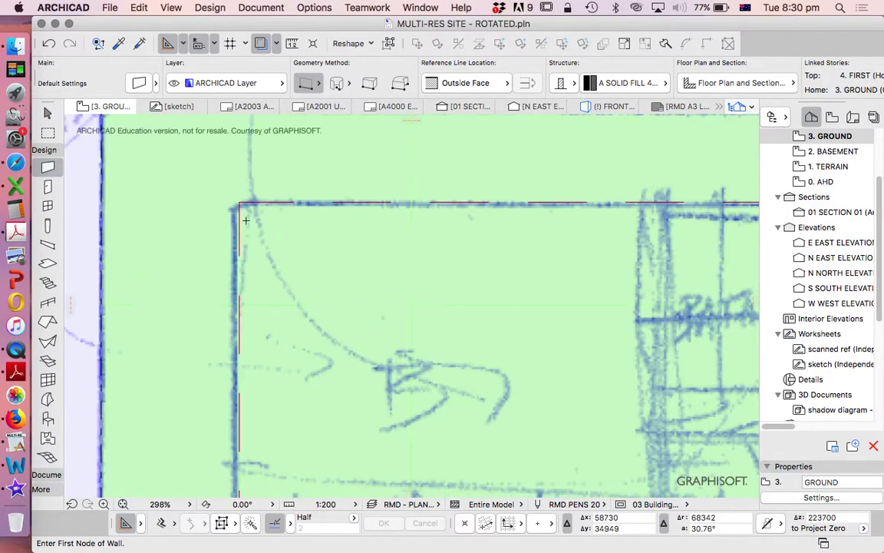
pyautogui.scroll(-8, 263, 240)
pyautogui.scroll(2, 320, 267)
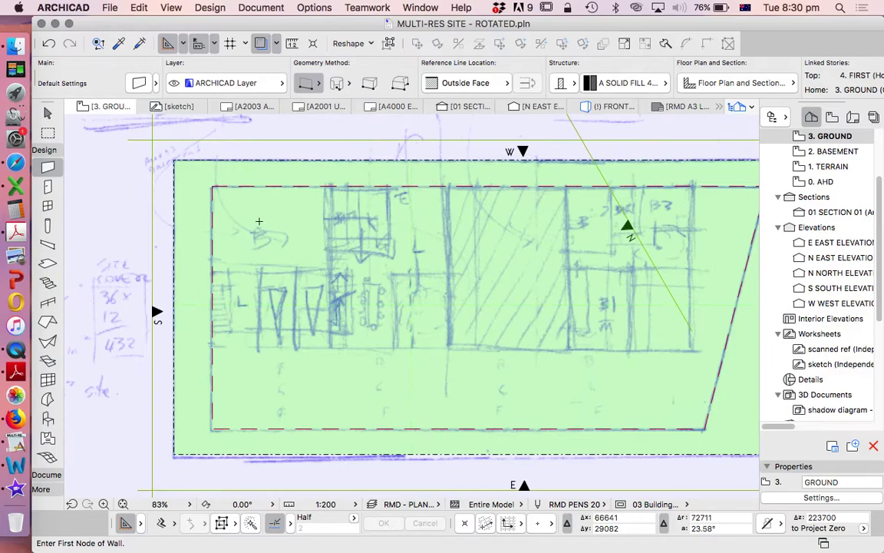
pyautogui.click(213, 187)
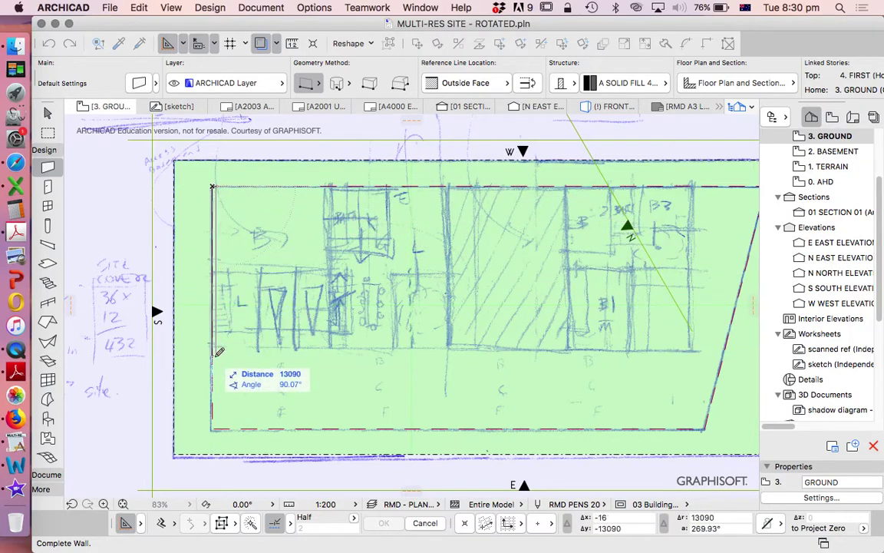
pyautogui.scroll(3, 221, 353)
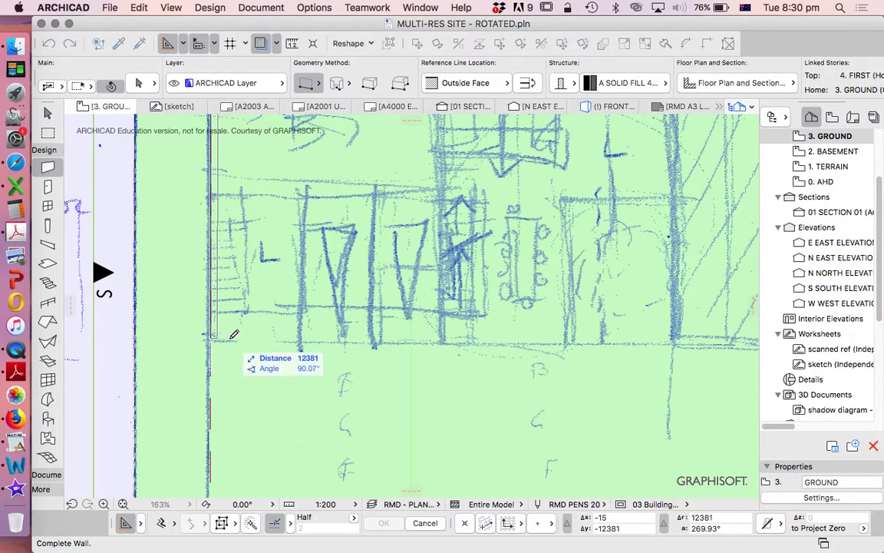
pyautogui.scroll(-5, 233, 337)
pyautogui.scroll(5, 233, 344)
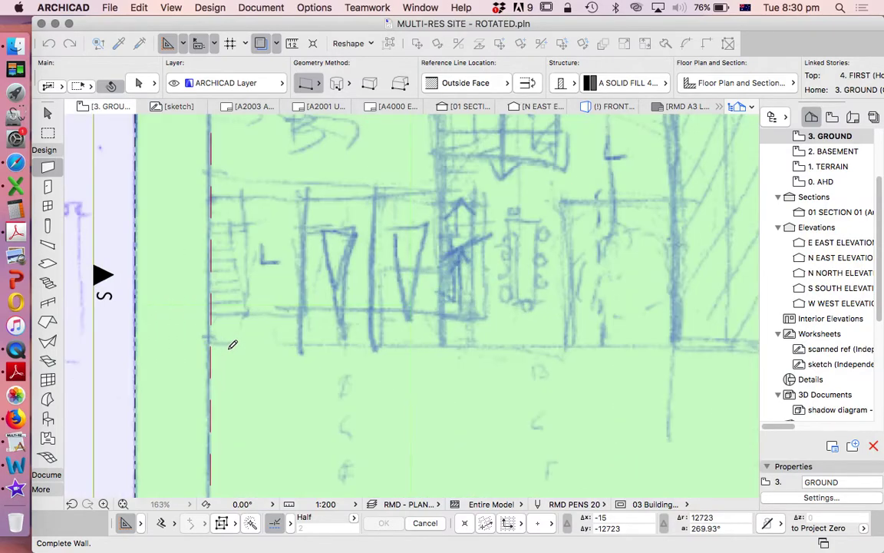
pyautogui.press('Tab')
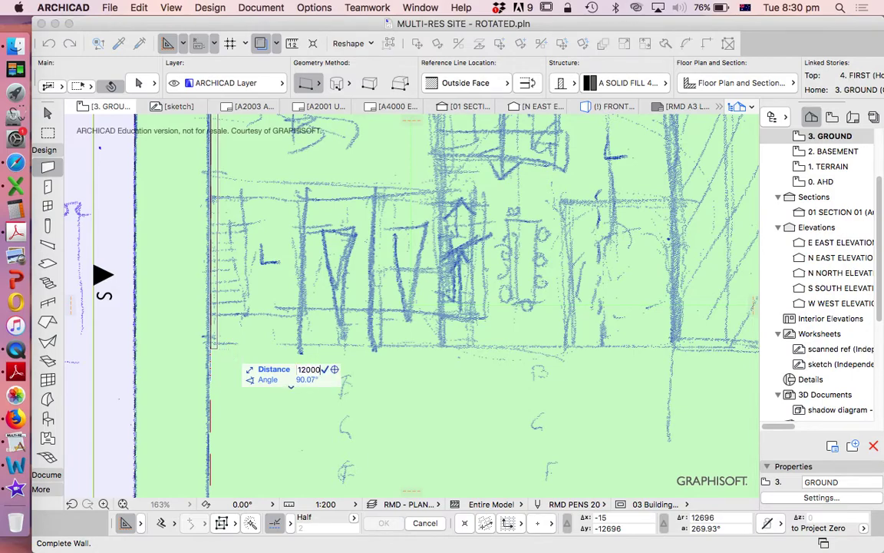
pyautogui.press('Return')
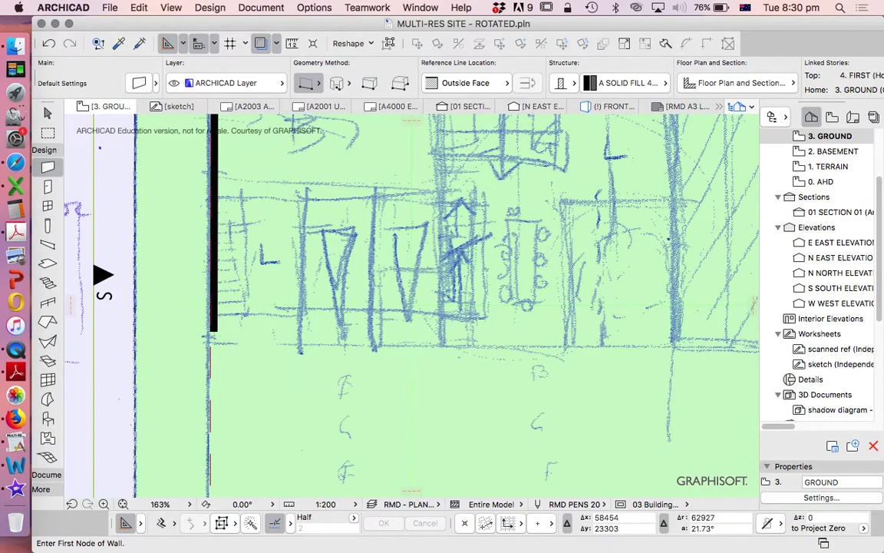
# - Draw a 36000 mm wall from the lower end of the left wall, perpendicular to it, across the site over the sketch
pyautogui.click(212, 330)
pyautogui.scroll(-5, 300, 351)
pyautogui.scroll(2, 403, 288)
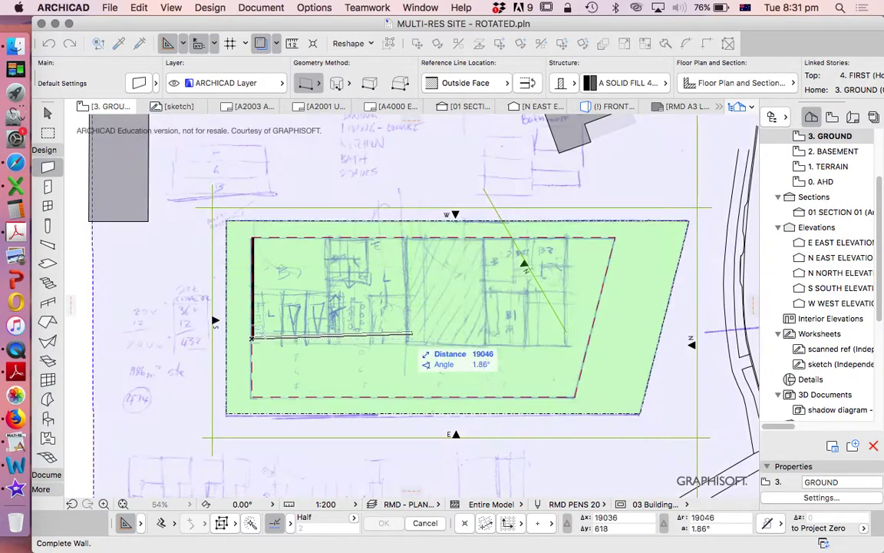
pyautogui.scroll(3, 495, 349)
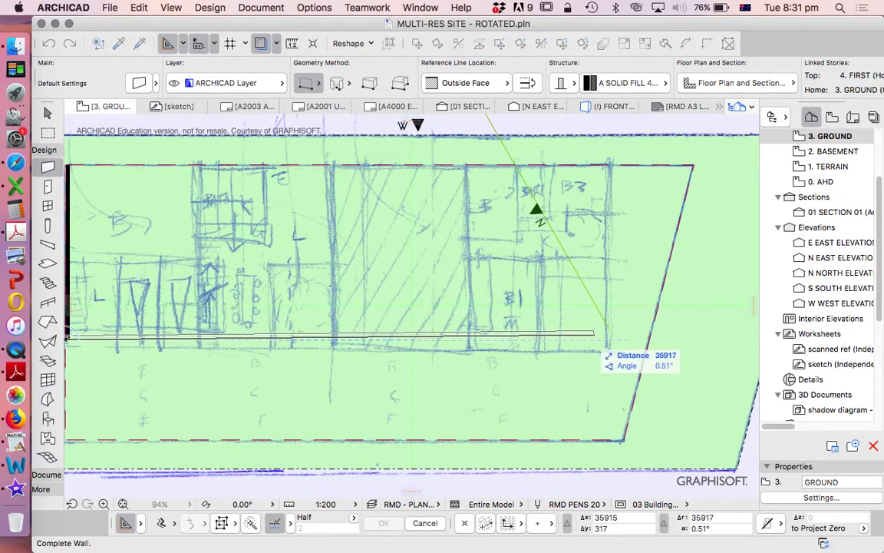
pyautogui.scroll(-3, 614, 326)
pyautogui.scroll(4, 369, 333)
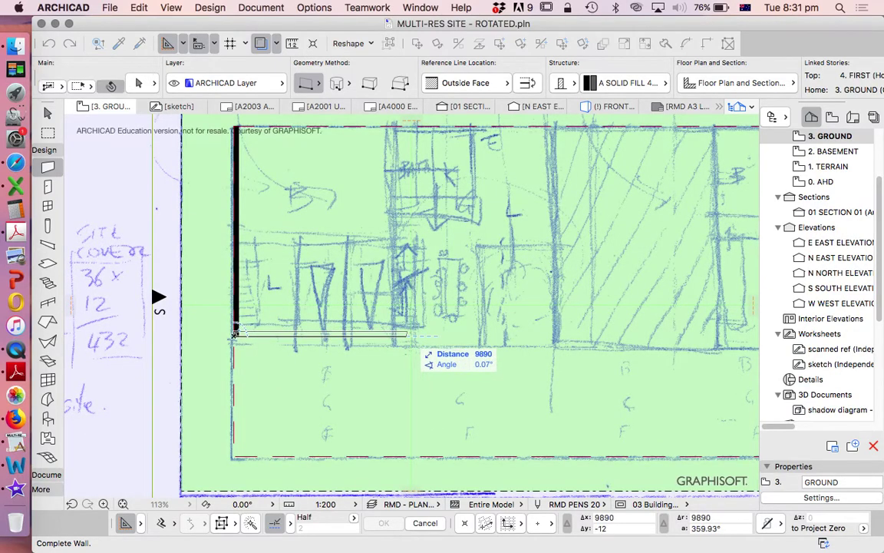
pyautogui.scroll(-3, 394, 336)
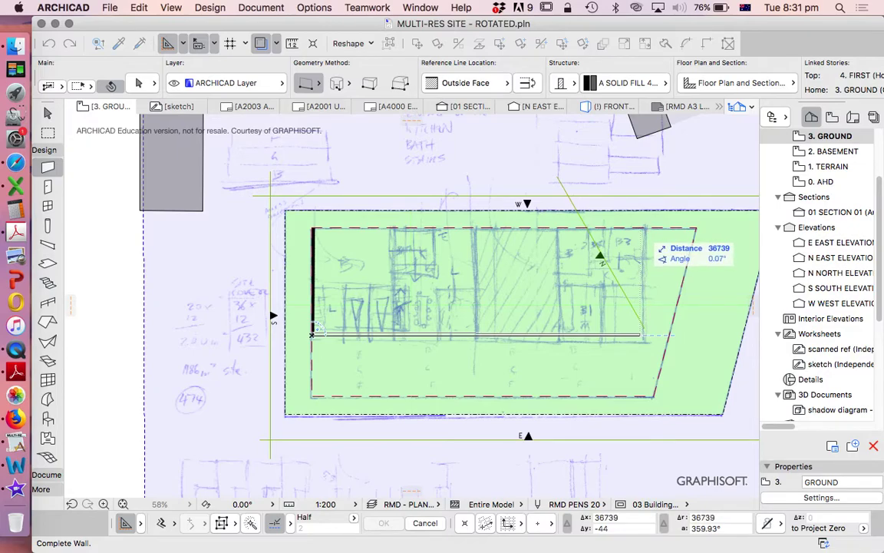
pyautogui.press('Tab')
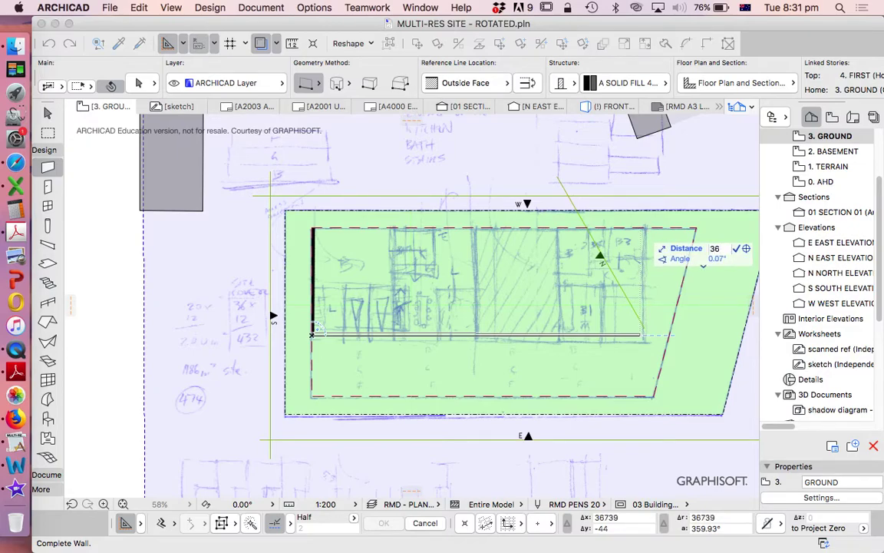
pyautogui.write('36000')
pyautogui.press('Return')
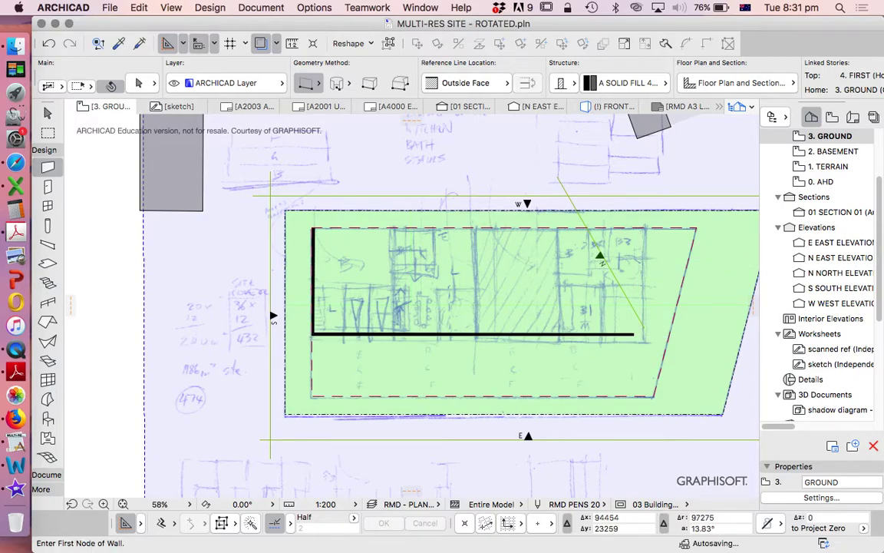
# - Draw the right end wall from the free end of the 36000 mm wall, perpendicular to it, up to the upper setback line
pyautogui.click(632, 335)
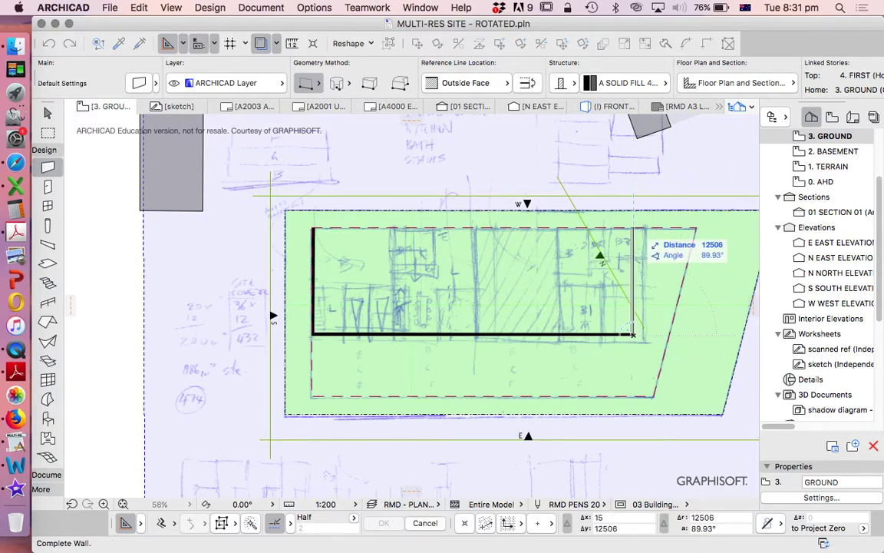
pyautogui.scroll(-2, 612, 228)
pyautogui.scroll(3, 639, 229)
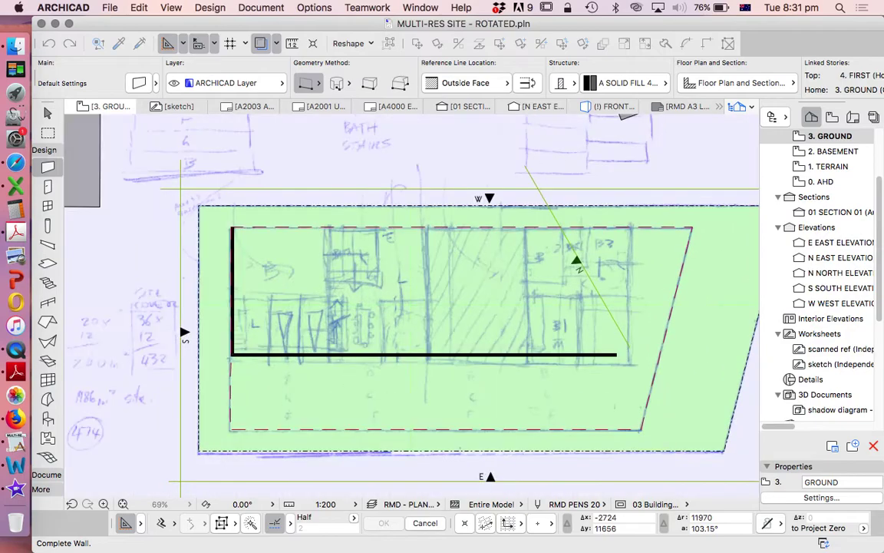
pyautogui.scroll(-3, 203, 222)
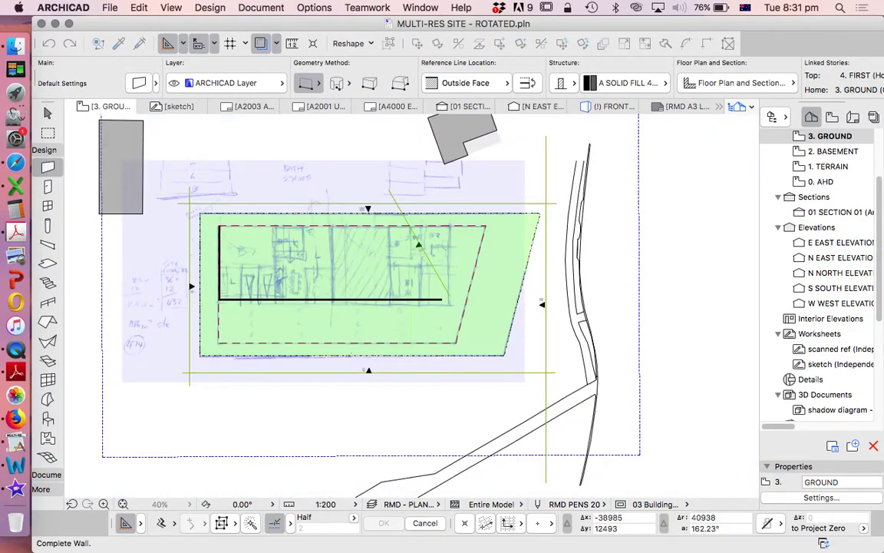
pyautogui.scroll(5, 443, 231)
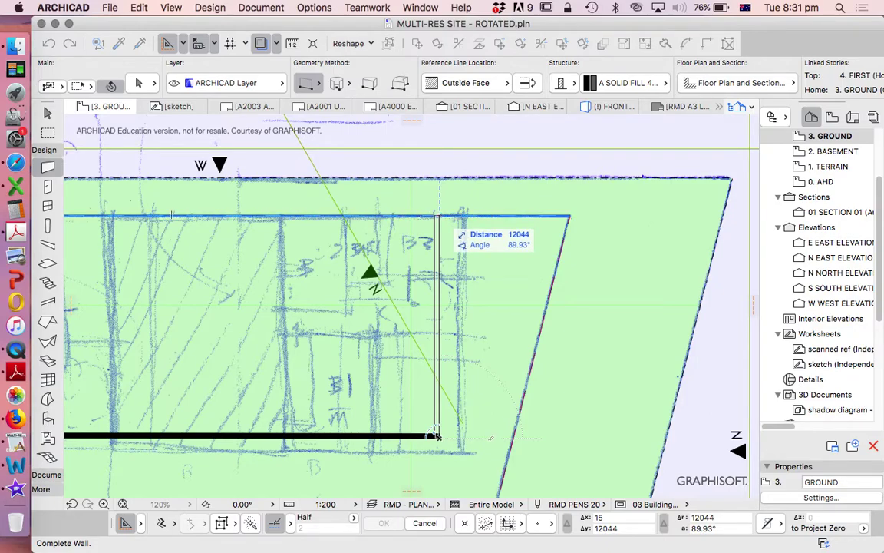
pyautogui.click(437, 217)
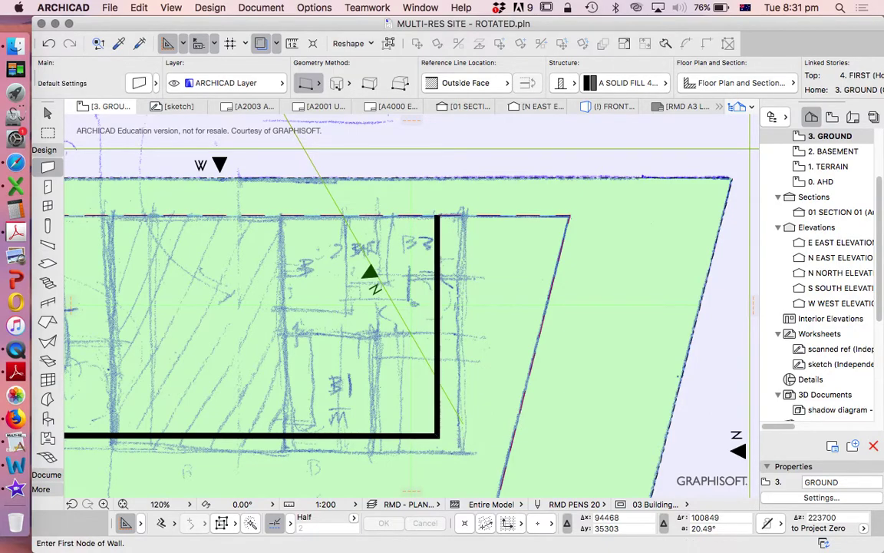
# - Draw the 36000 mm wall along the upper setback line from the right end wall to the left wall, closing the rectangle
pyautogui.scroll(-5, 438, 217)
pyautogui.scroll(3, 338, 192)
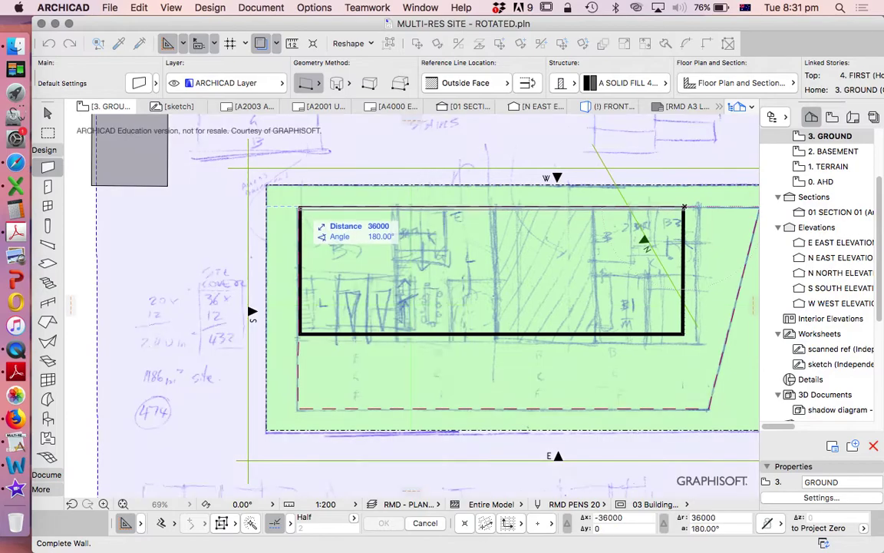
pyautogui.click(300, 207)
pyautogui.scroll(3, 341, 286)
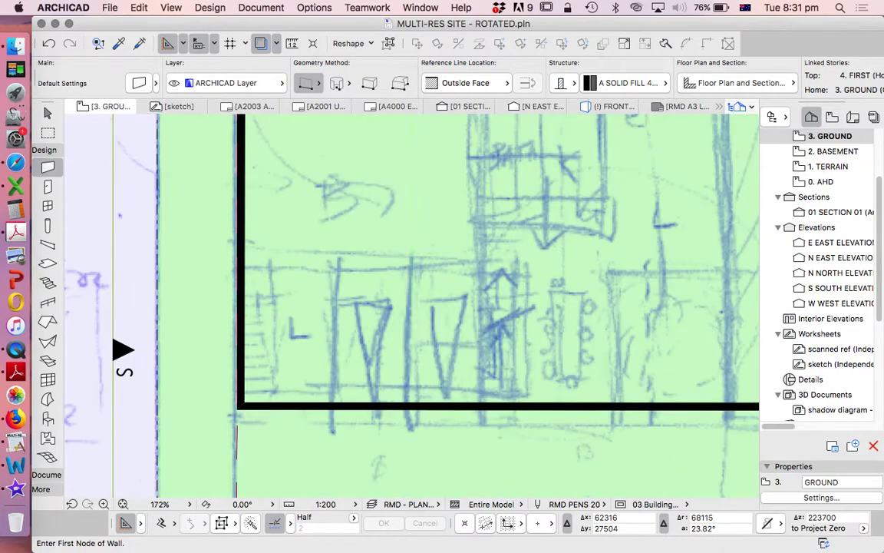
pyautogui.scroll(-4, 286, 267)
pyautogui.scroll(2, 404, 279)
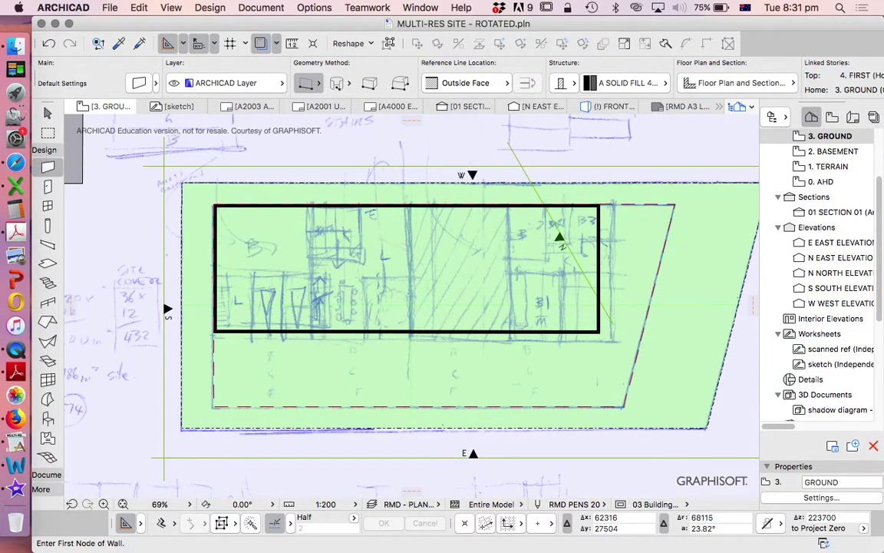
pyautogui.press('Escape')
pyautogui.scroll(-4, 520, 254)
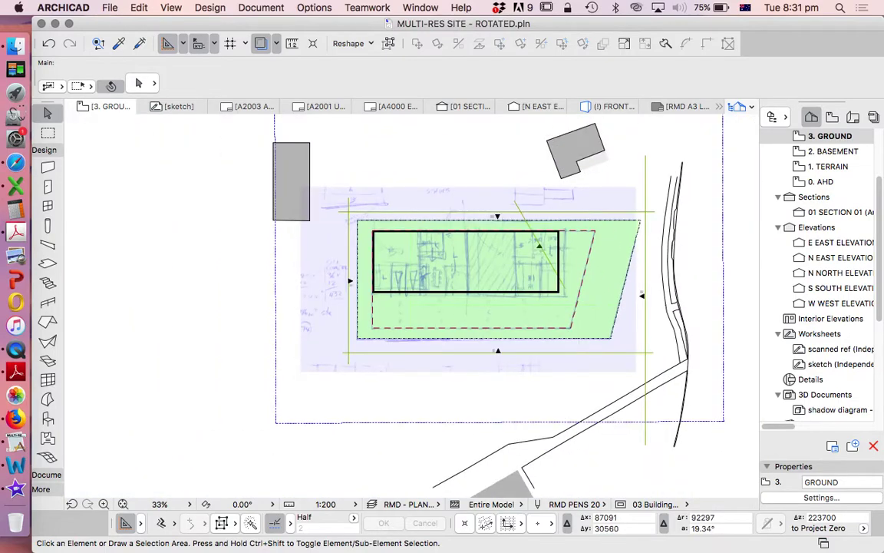
pyautogui.click(275, 43)
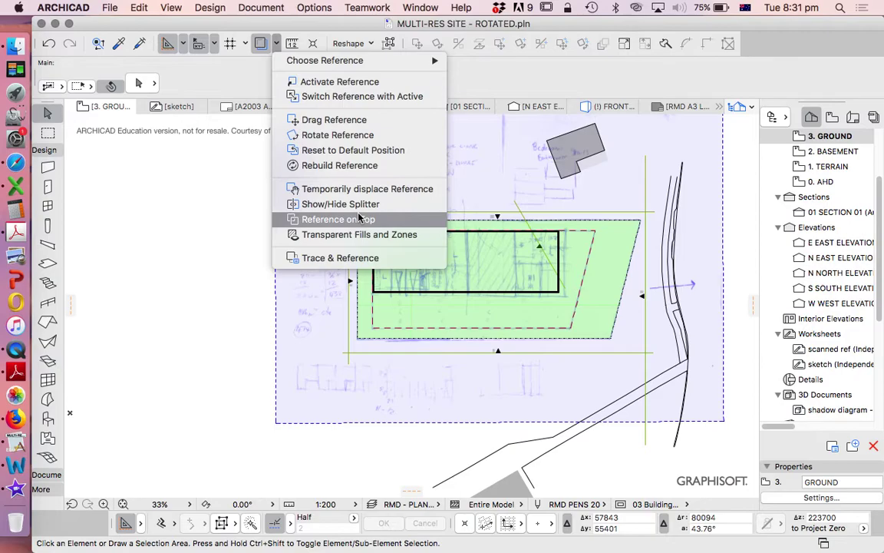
pyautogui.click(384, 204)
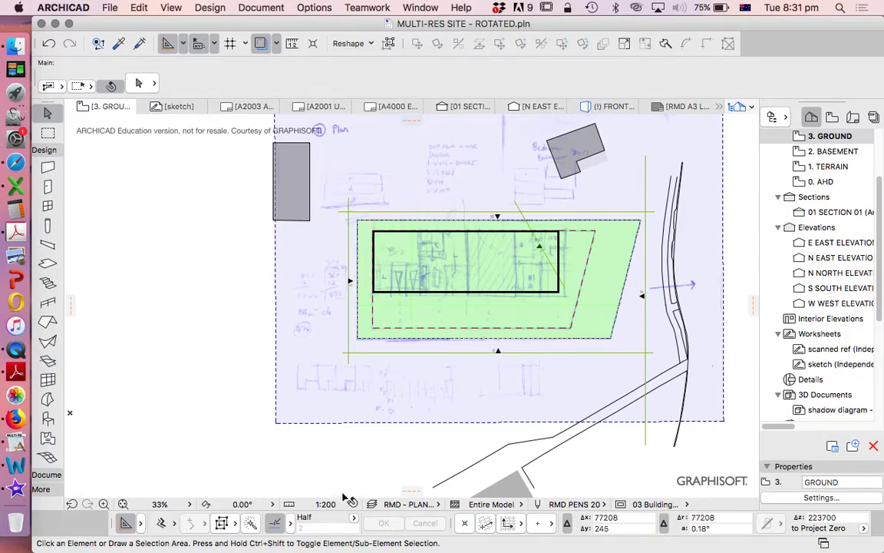
pyautogui.scroll(-3, 418, 388)
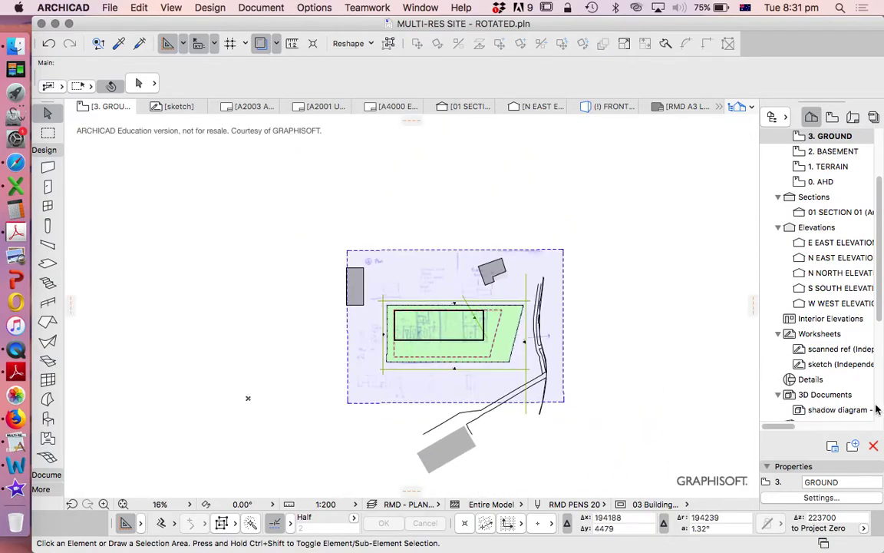
# - Cut the scanned plan drawing from the sketch worksheet
pyautogui.click(819, 351)
pyautogui.doubleClick(818, 349)
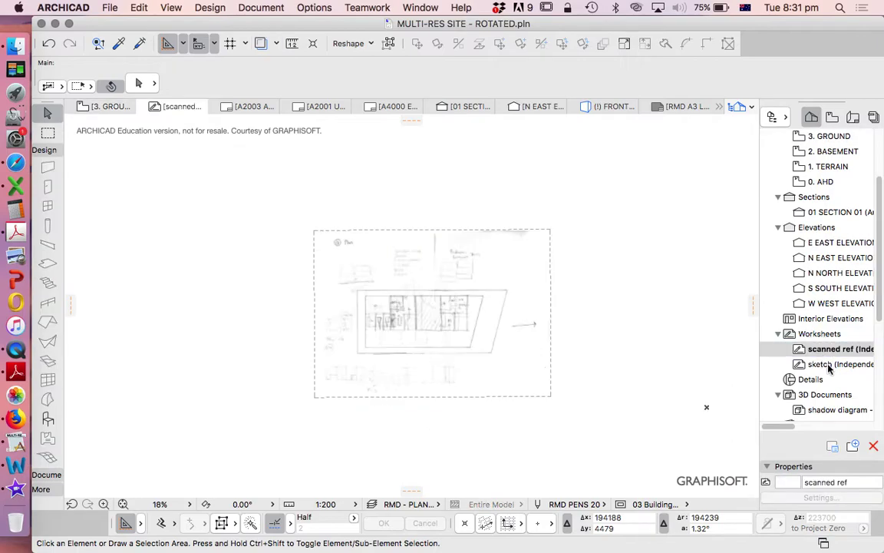
pyautogui.doubleClick(827, 365)
pyautogui.scroll(-3, 541, 296)
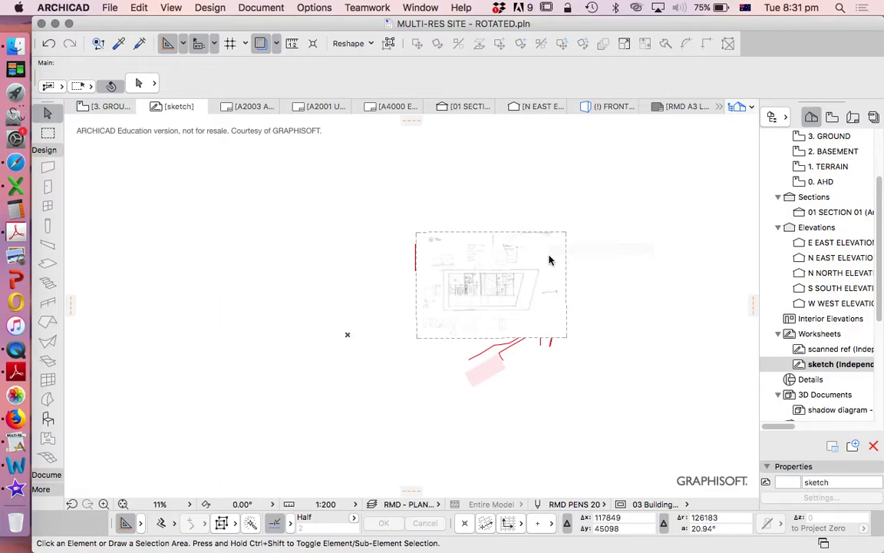
pyautogui.click(566, 231)
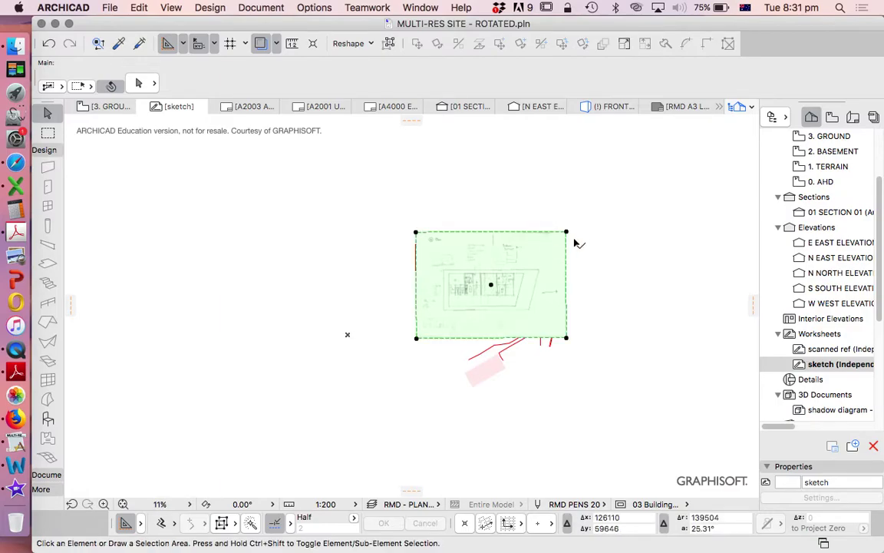
pyautogui.press('super+c')
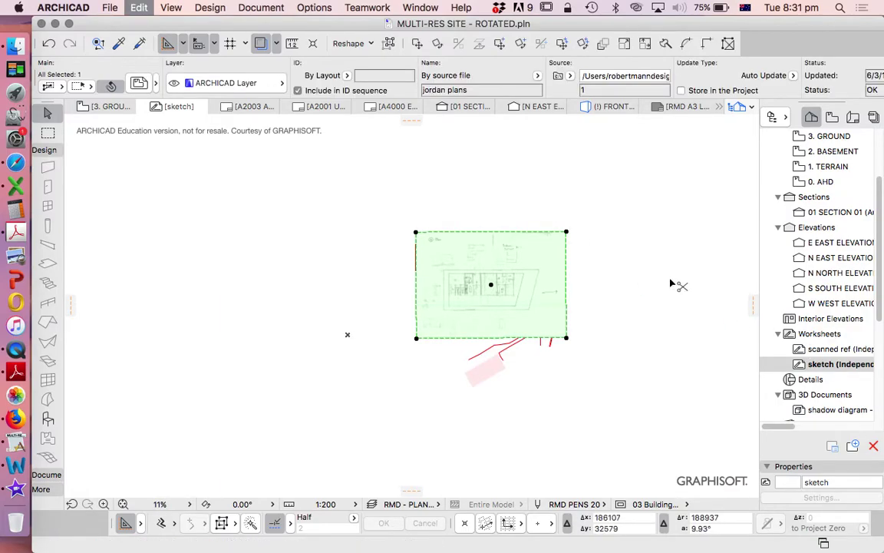
pyautogui.press('Delete')
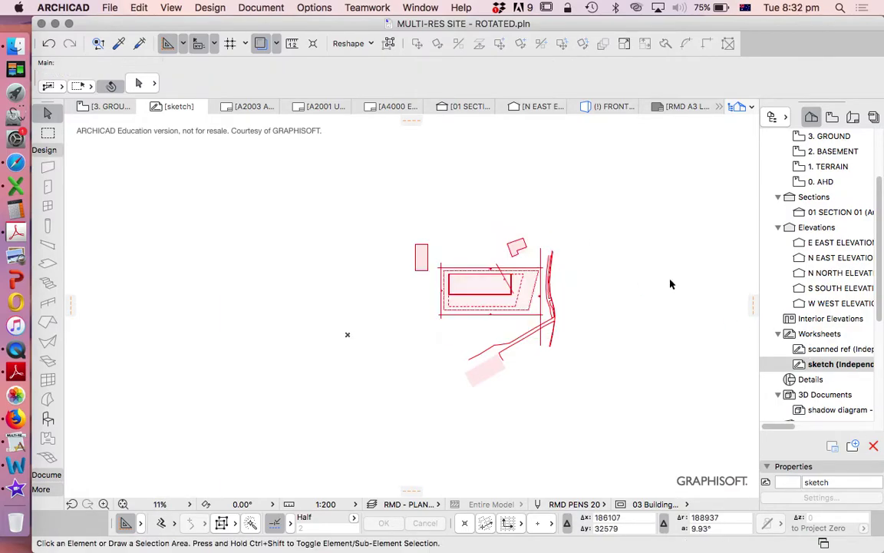
# - Paste the scanned drawing into the 3. GROUND floor plan at its original location
pyautogui.doubleClick(817, 141)
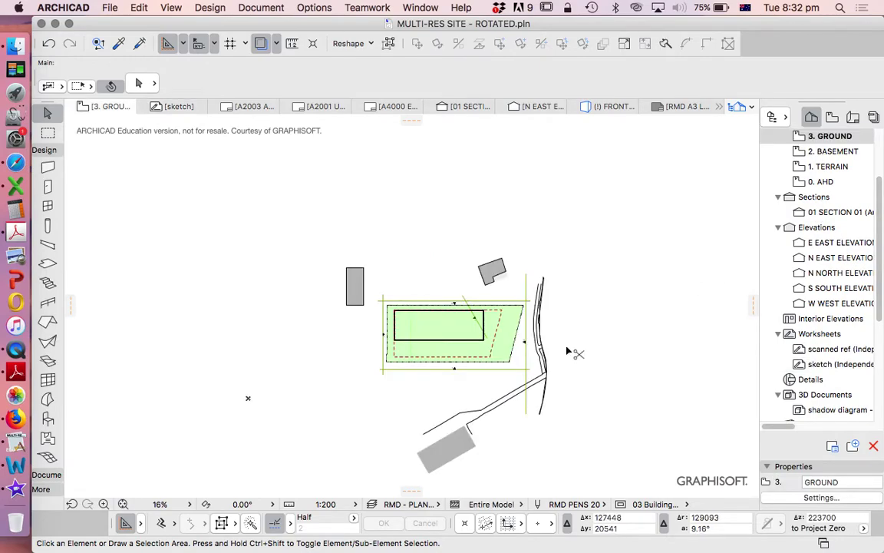
pyautogui.press('super+v')
pyautogui.click(656, 359)
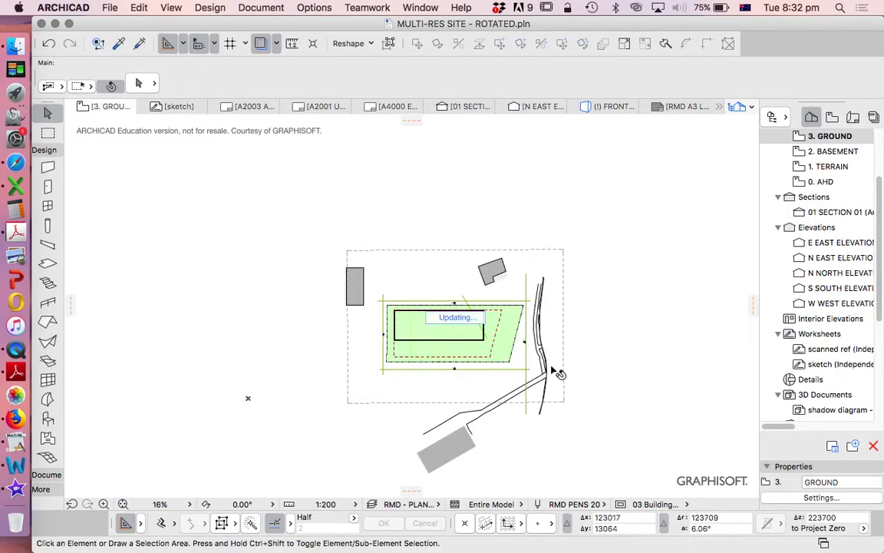
pyautogui.scroll(5, 498, 375)
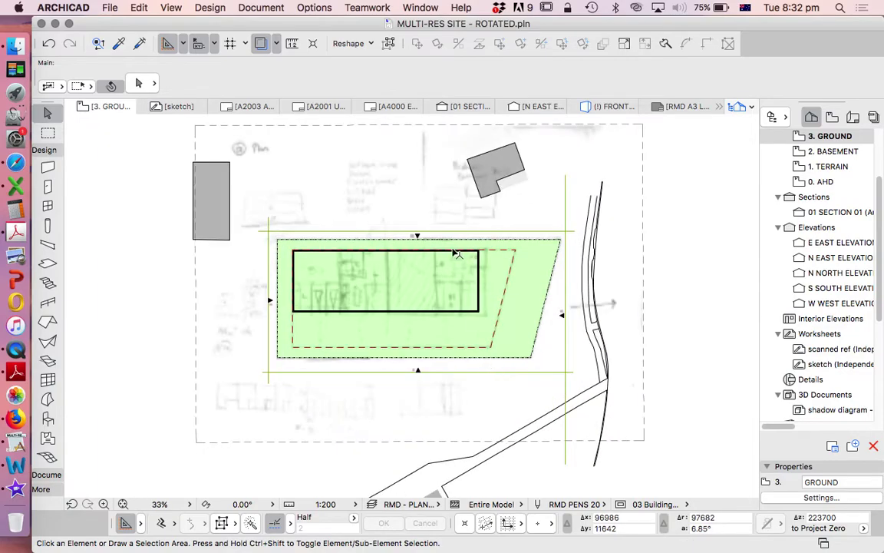
# - Resize the scanned drawing graphically about the walls' upper-left corner, reducing its sketched length from about 37421 mm to the 36000 mm upper-right wall corner
pyautogui.click(432, 201)
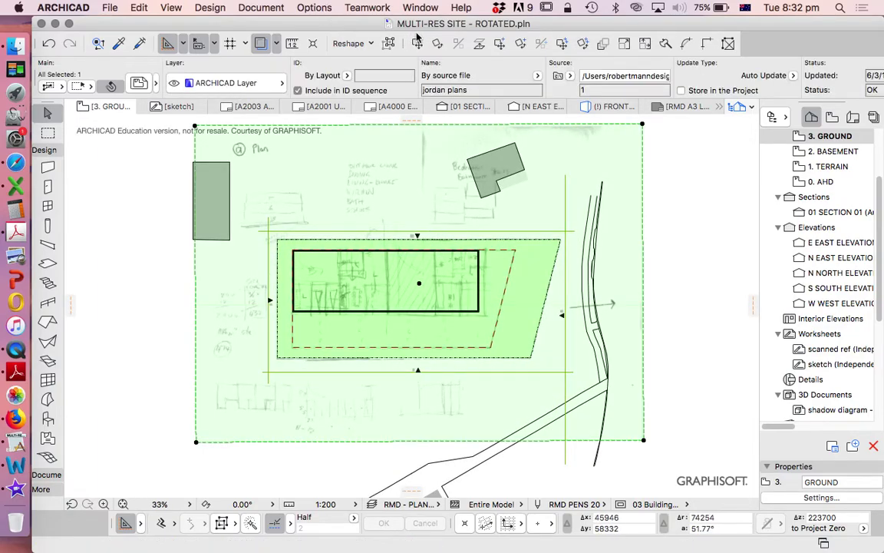
pyautogui.click(646, 44)
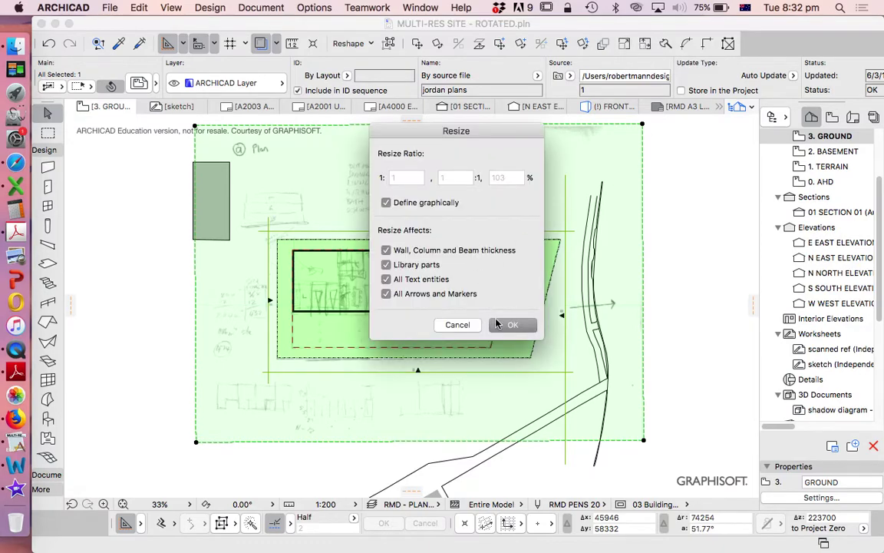
pyautogui.press('Return')
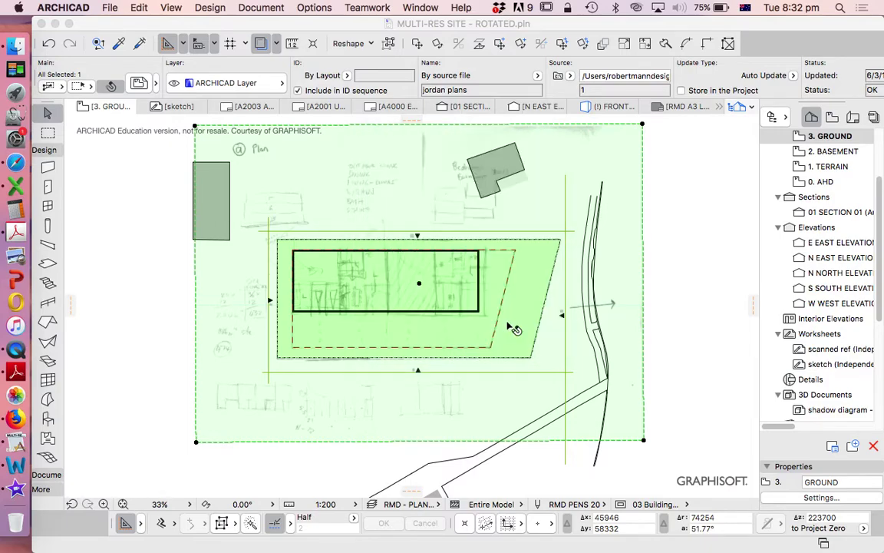
pyautogui.scroll(10, 293, 252)
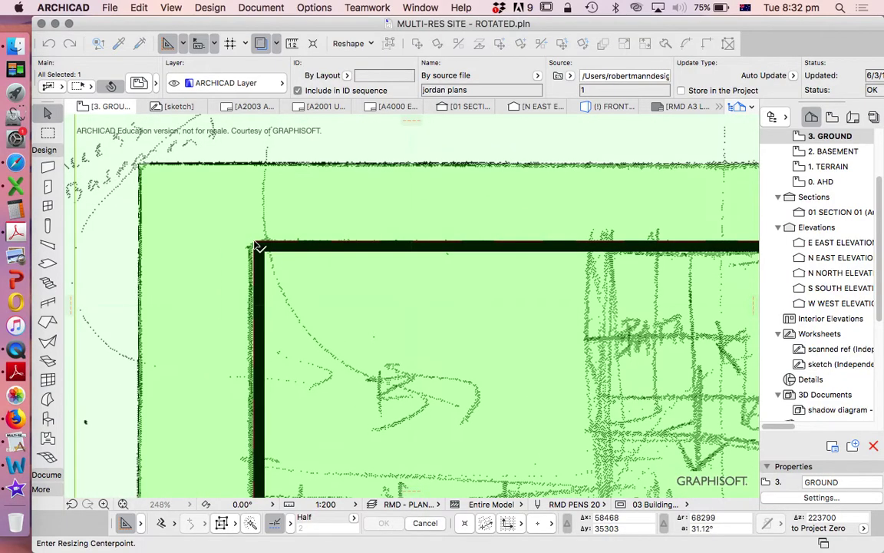
pyautogui.click(259, 252)
pyautogui.scroll(-5, 258, 252)
pyautogui.hscroll(5, 426, 257)
pyautogui.scroll(5, 427, 258)
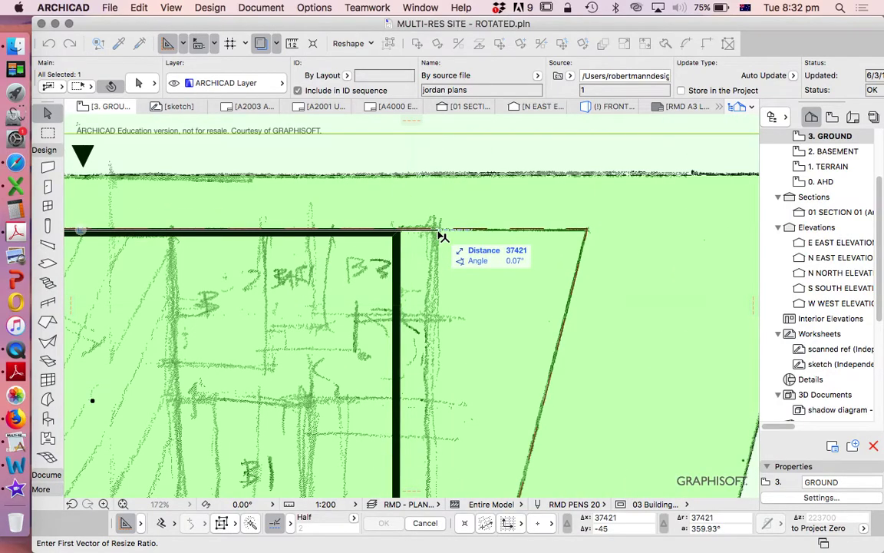
pyautogui.click(443, 237)
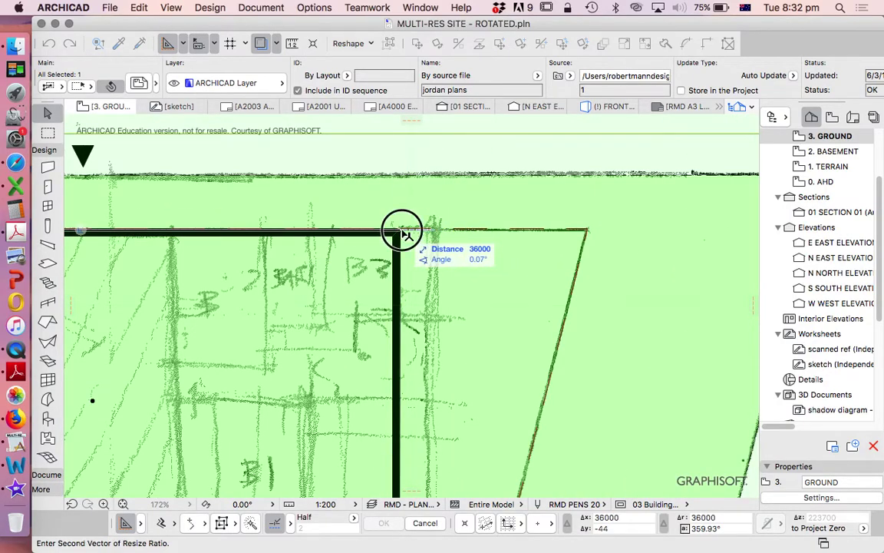
pyautogui.click(402, 232)
pyautogui.scroll(-8, 479, 209)
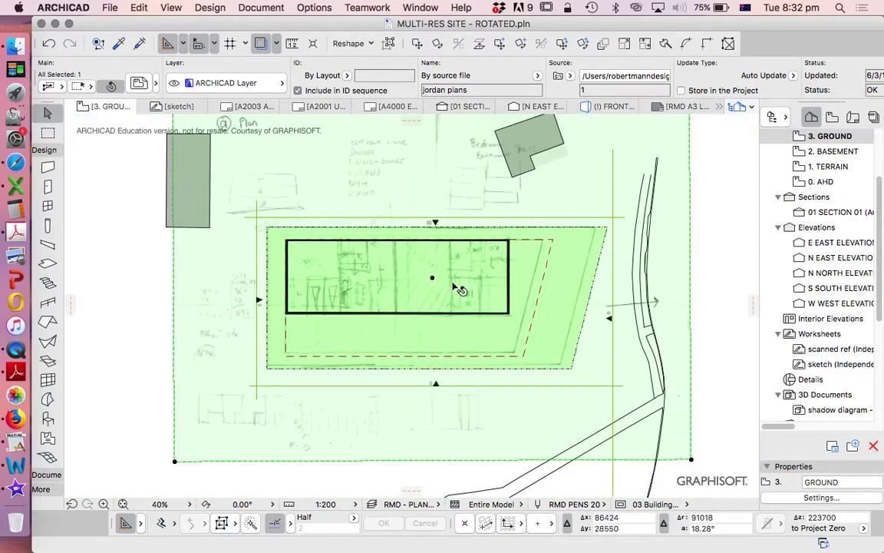
pyautogui.scroll(5, 453, 286)
pyautogui.scroll(-4, 635, 251)
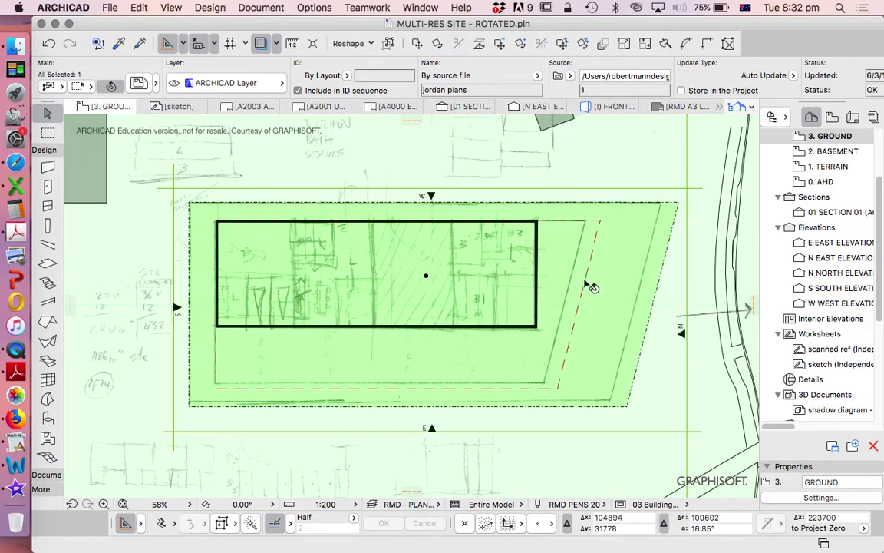
# - Move the resized drawing back into the sketch worksheet, pasting it at its original location while keeping the current view
pyautogui.scroll(-4, 591, 287)
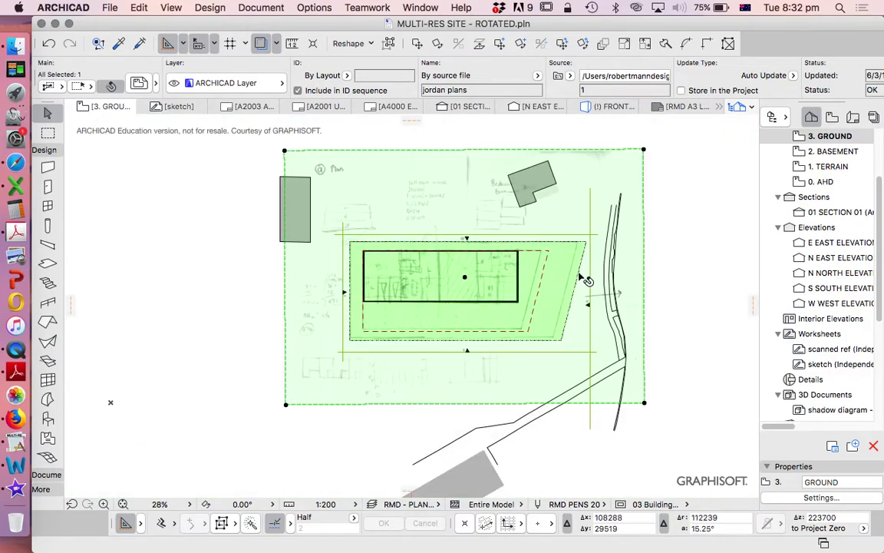
pyautogui.scroll(-4, 587, 281)
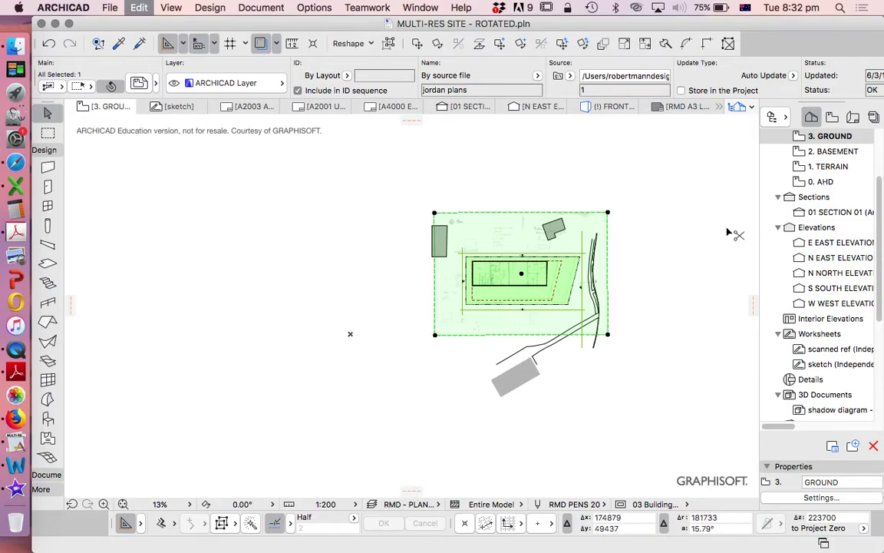
pyautogui.press('super+x')
pyautogui.doubleClick(829, 364)
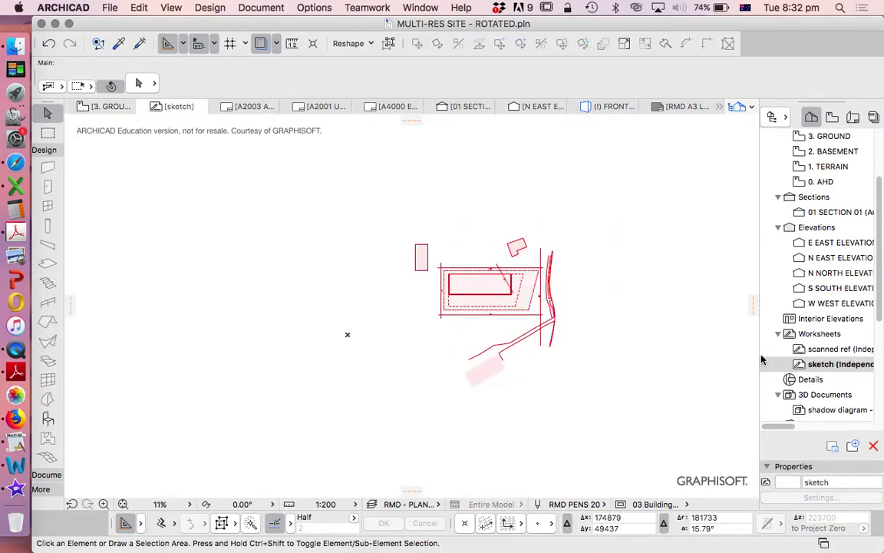
pyautogui.rightClick(659, 240)
pyautogui.click(699, 250)
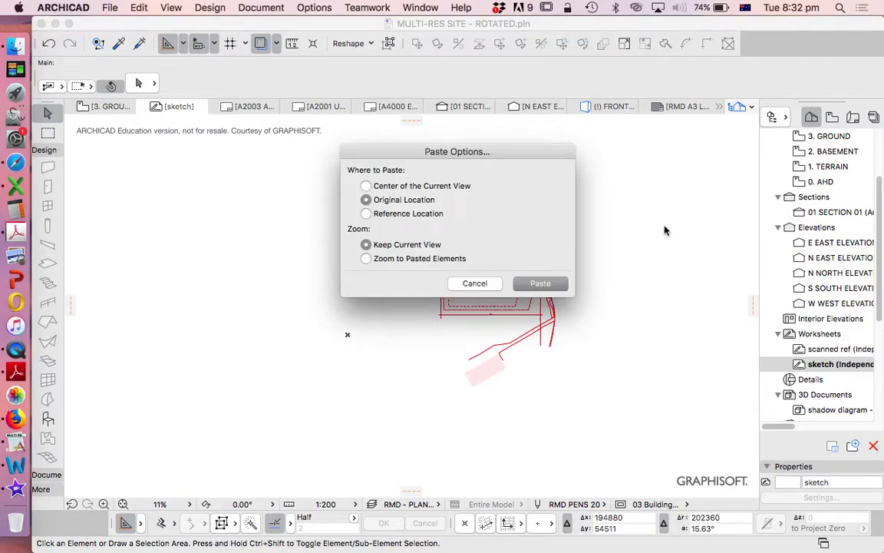
pyautogui.click(541, 283)
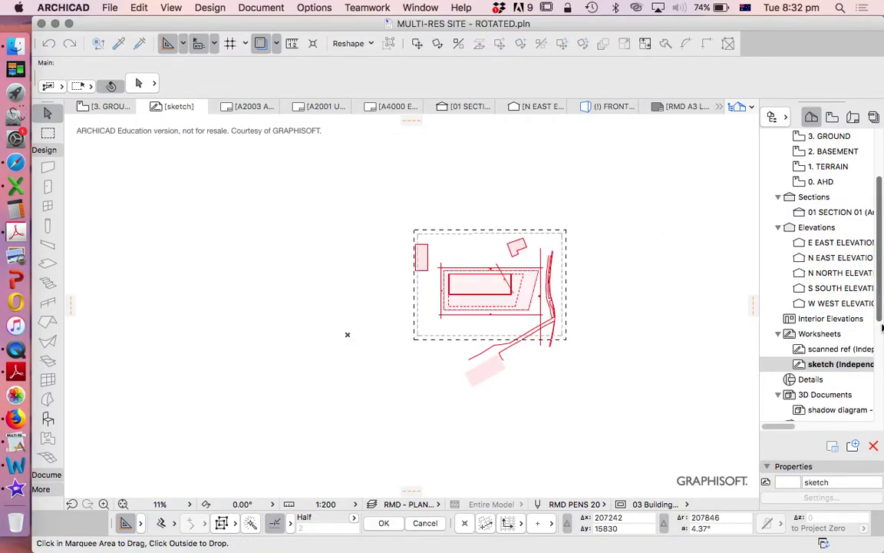
pyautogui.click(718, 320)
# - Return to the 3. GROUND floor plan with the building outline and resized sketch in view
pyautogui.click(824, 142)
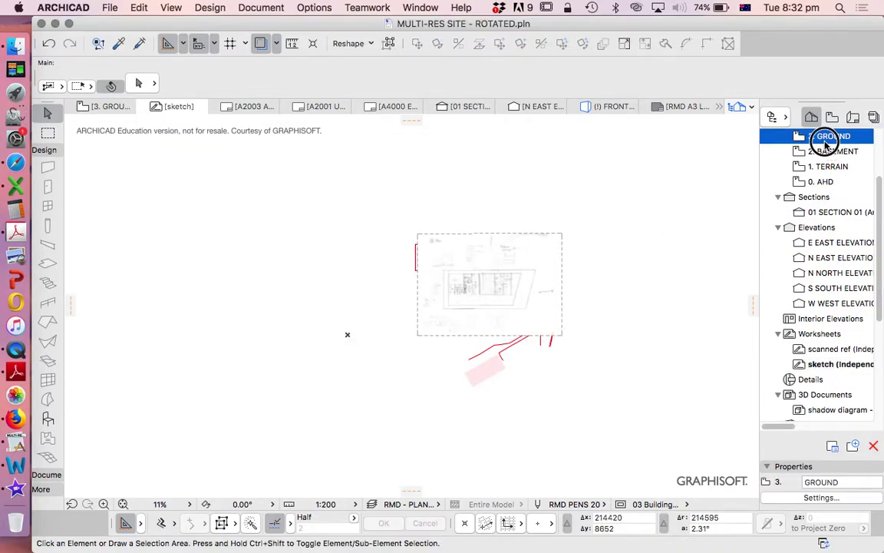
pyautogui.scroll(10, 522, 314)
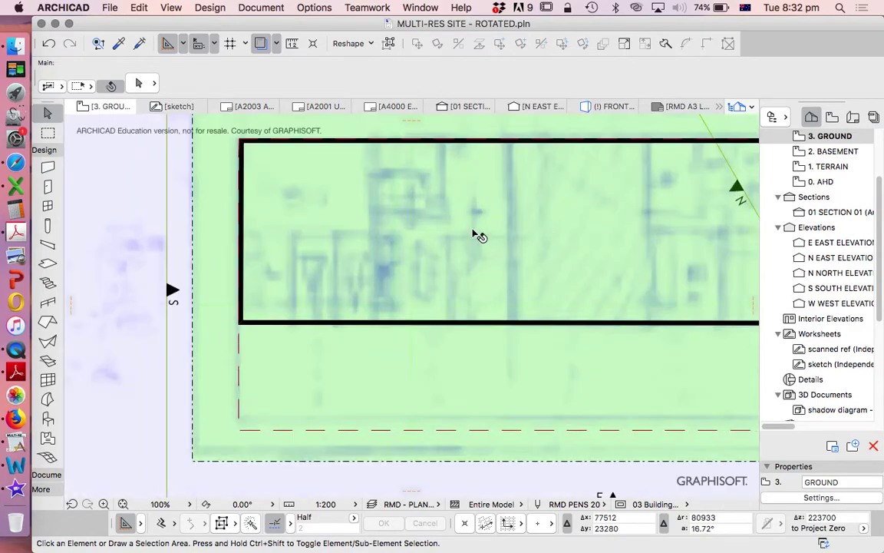
pyautogui.scroll(-5, 265, 238)
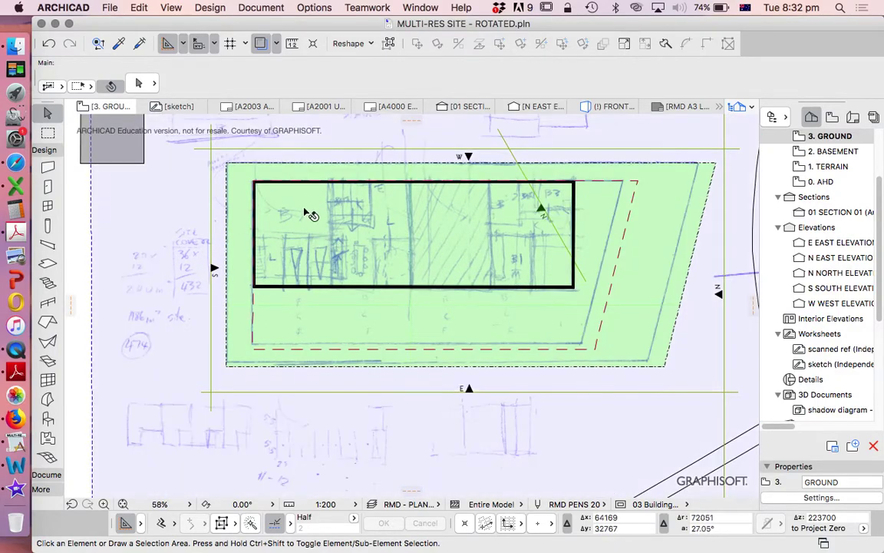
# - Place a copy of the building's left end wall 9000 mm along its length, using Drag Multiple Copies
pyautogui.click(254, 188)
pyautogui.scroll(2, 256, 181)
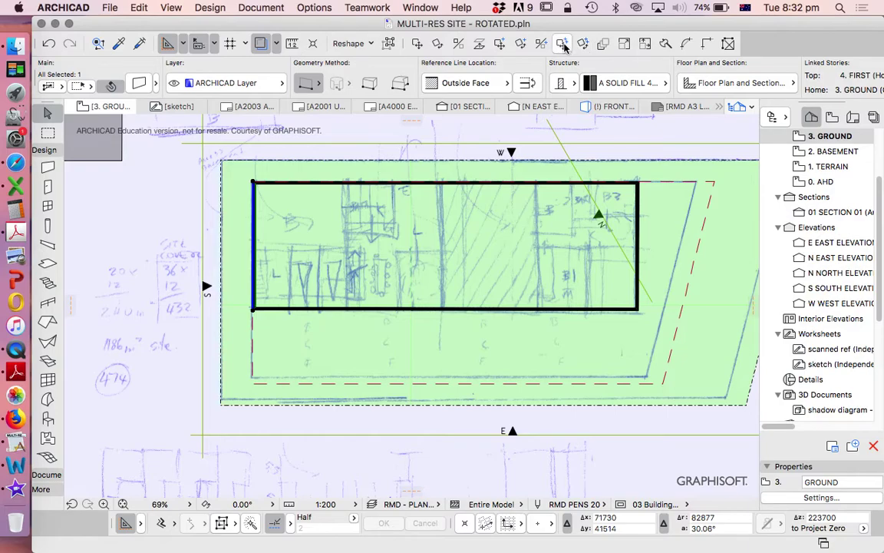
pyautogui.click(563, 44)
pyautogui.click(283, 205)
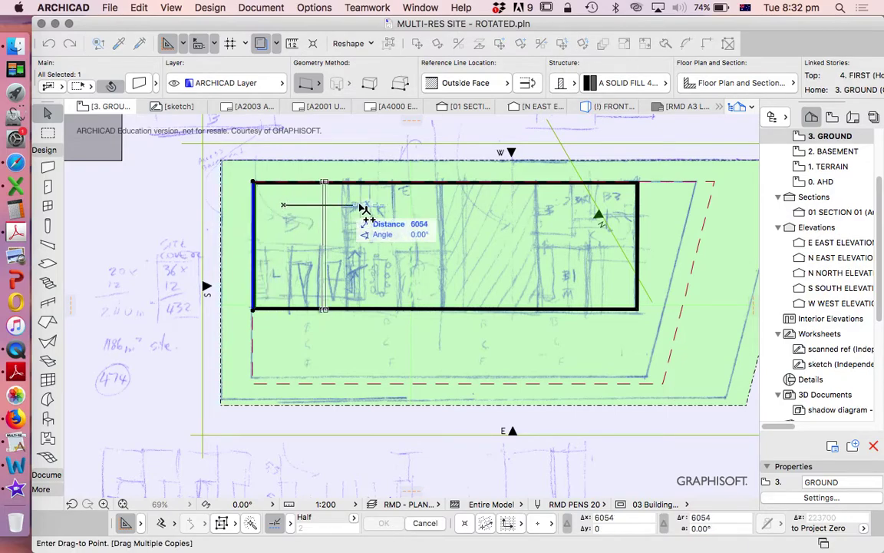
pyautogui.press('Tab')
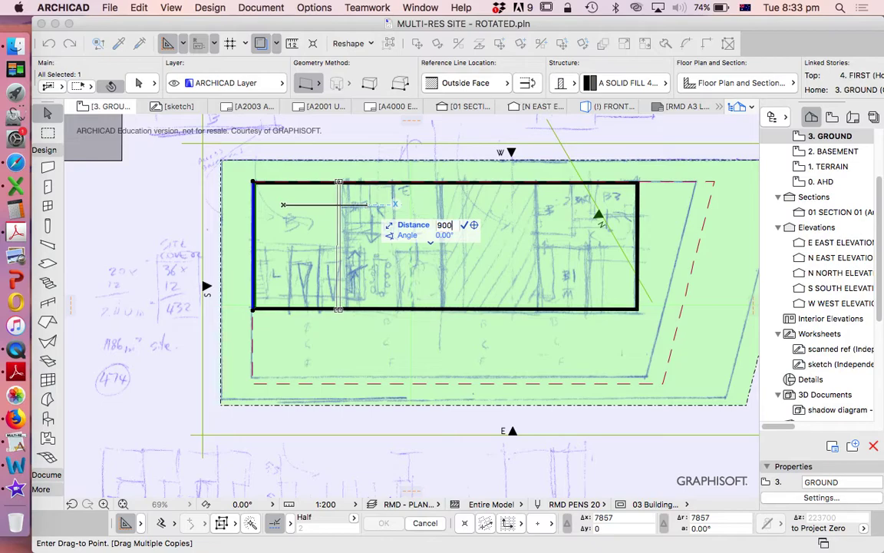
pyautogui.press('Return')
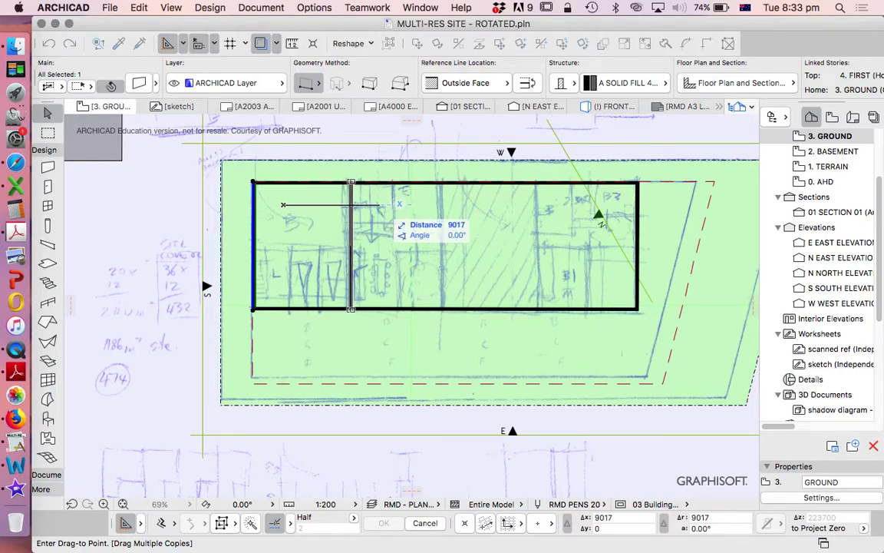
# - Place two further copies of the left end wall at 18000 mm and 27000 mm from the original
pyautogui.press('Tab')
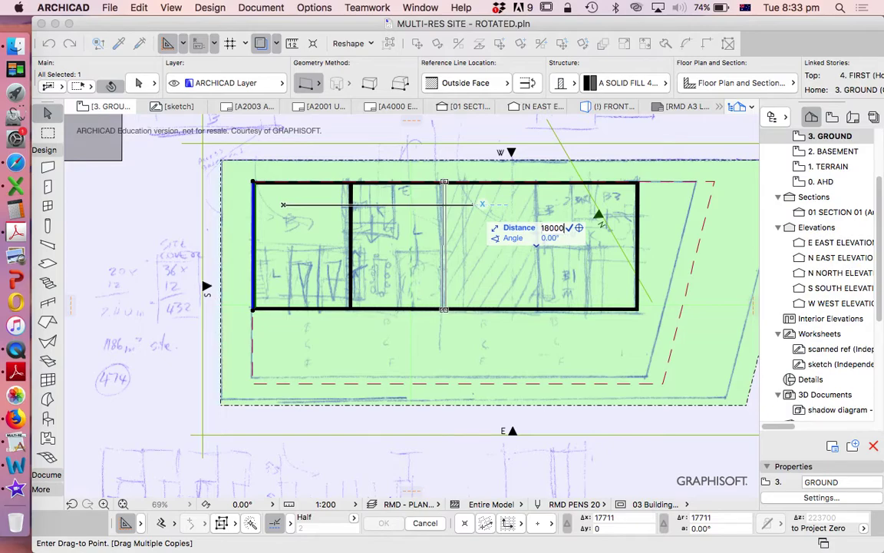
pyautogui.press('Return')
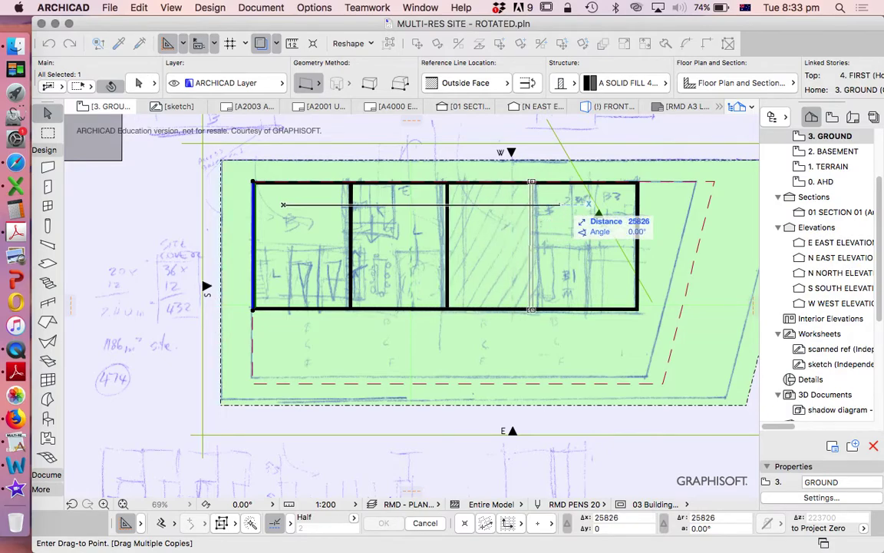
pyautogui.press('Tab')
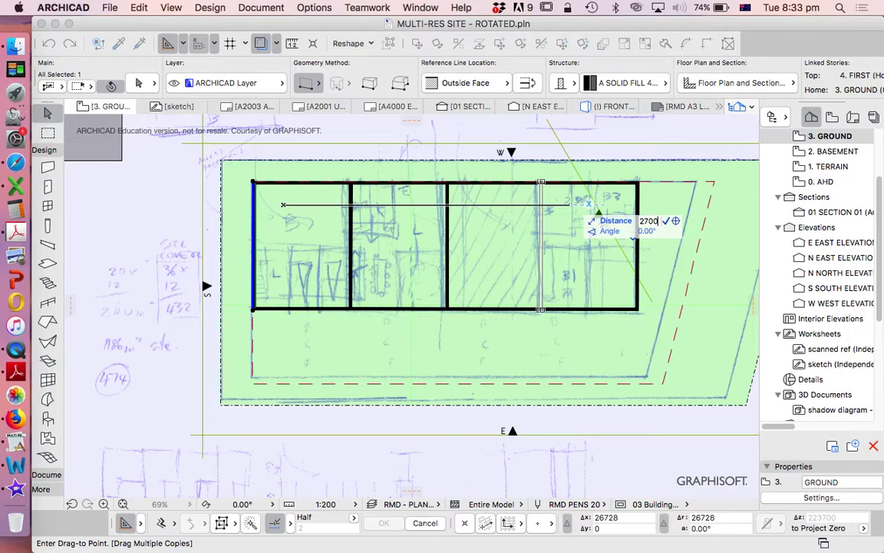
pyautogui.write('27000')
pyautogui.press('Return')
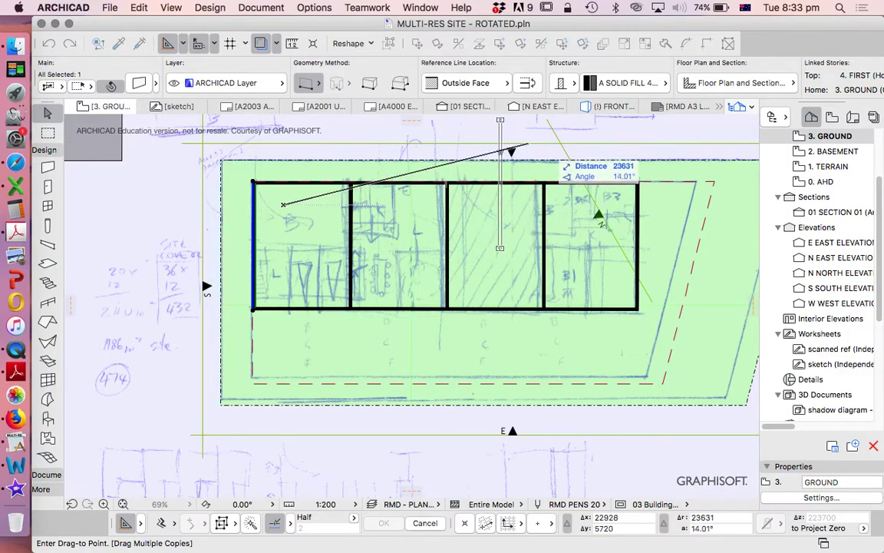
pyautogui.press('Escape')
pyautogui.press('Escape')
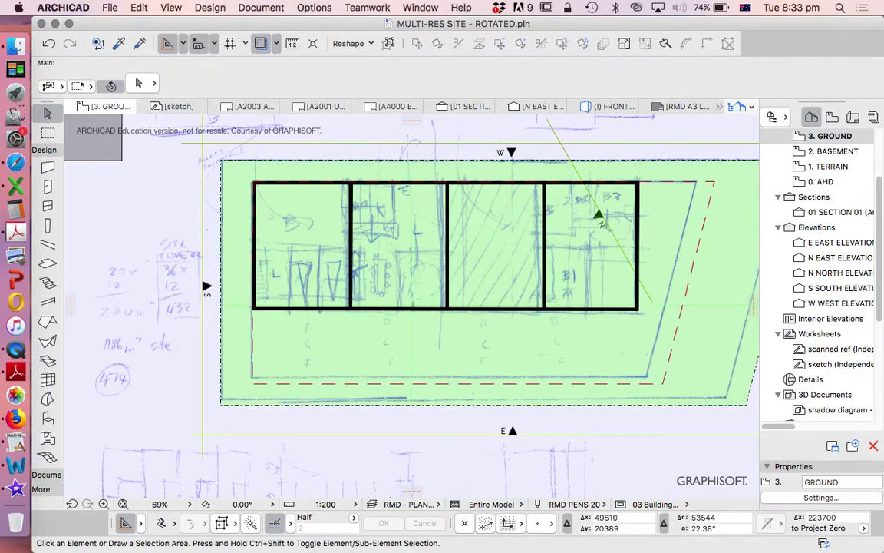
pyautogui.scroll(2, 399, 200)
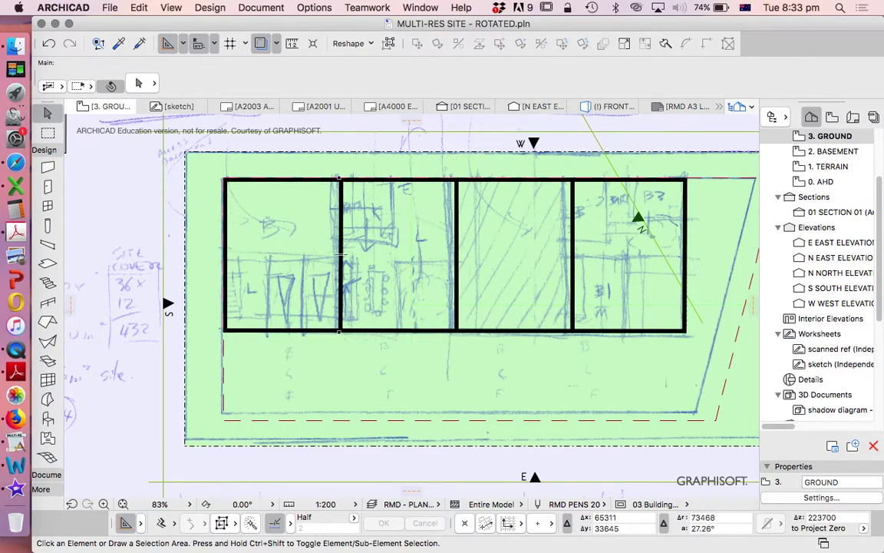
pyautogui.scroll(6, 346, 183)
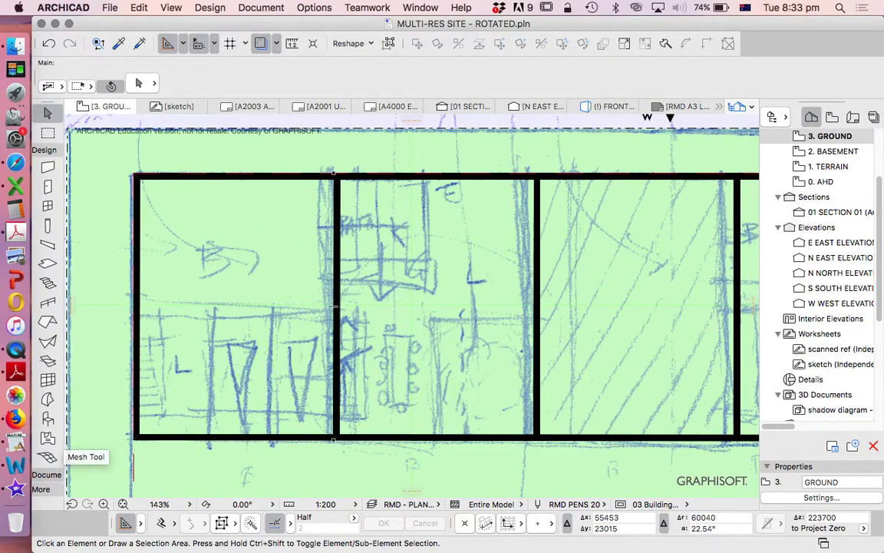
pyautogui.click(46, 474)
pyautogui.click(47, 278)
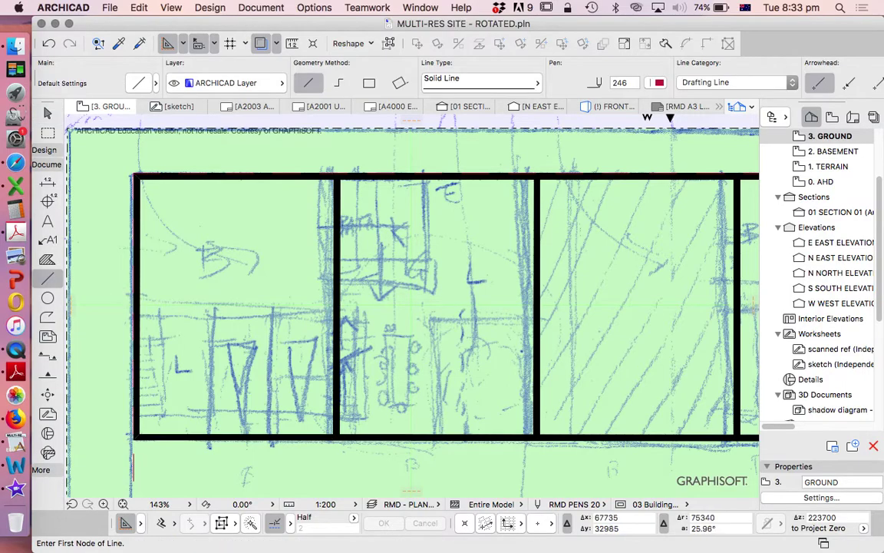
pyautogui.press('Escape')
# - Examine how the first dividing wall from the left lines up with the sketched party wall
pyautogui.click(336, 186)
pyautogui.scroll(6, 336, 184)
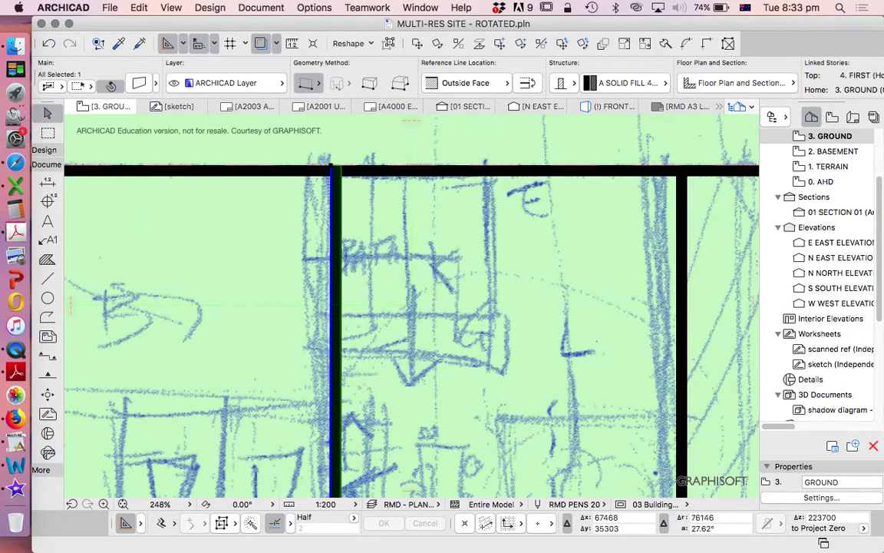
pyautogui.scroll(-3, 338, 187)
pyautogui.scroll(4, 339, 181)
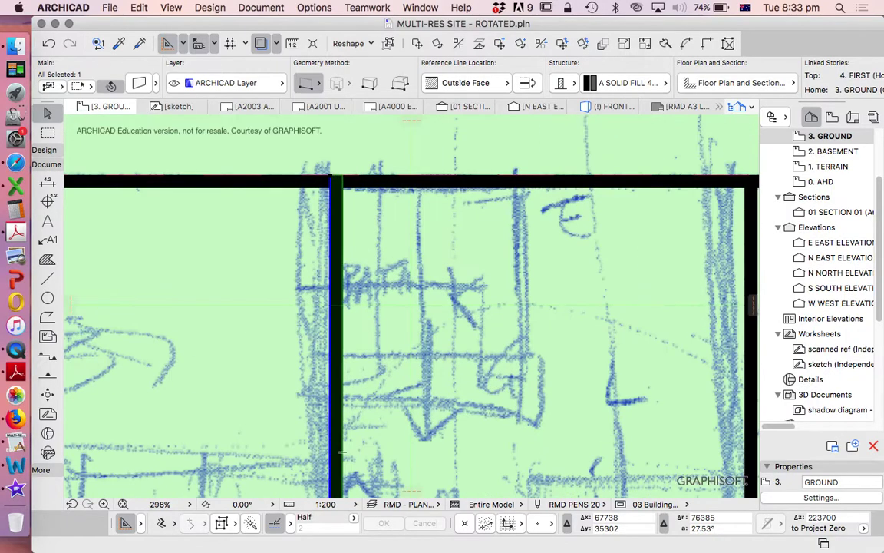
pyautogui.scroll(-5, 332, 181)
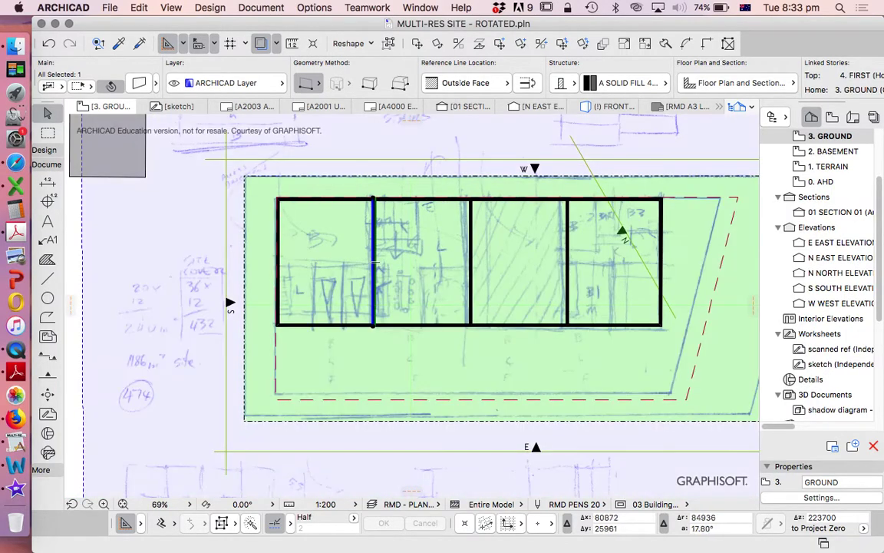
pyautogui.press('Escape')
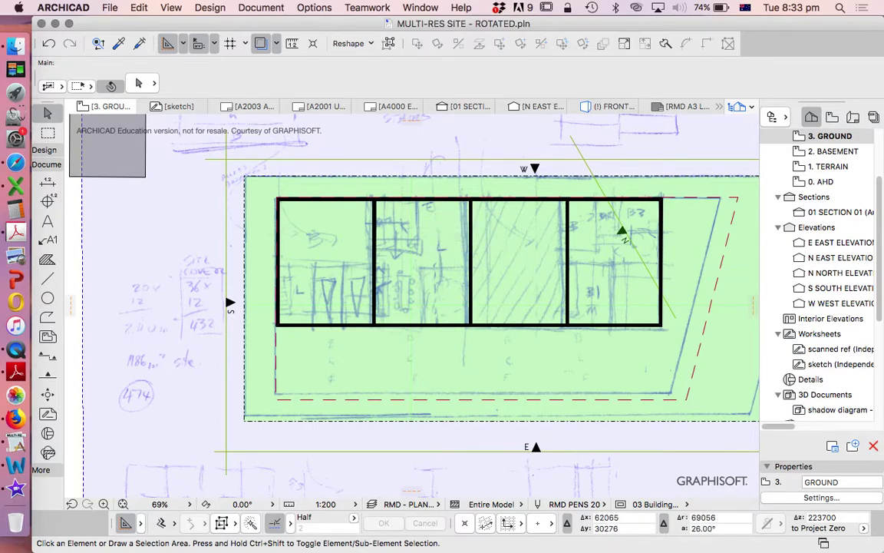
pyautogui.scroll(2, 317, 251)
pyautogui.scroll(-2, 324, 316)
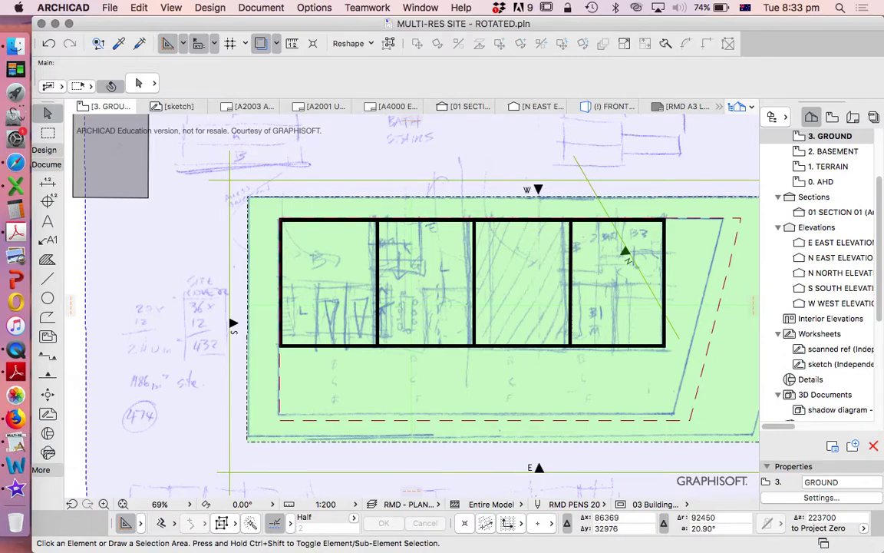
pyautogui.click(110, 7)
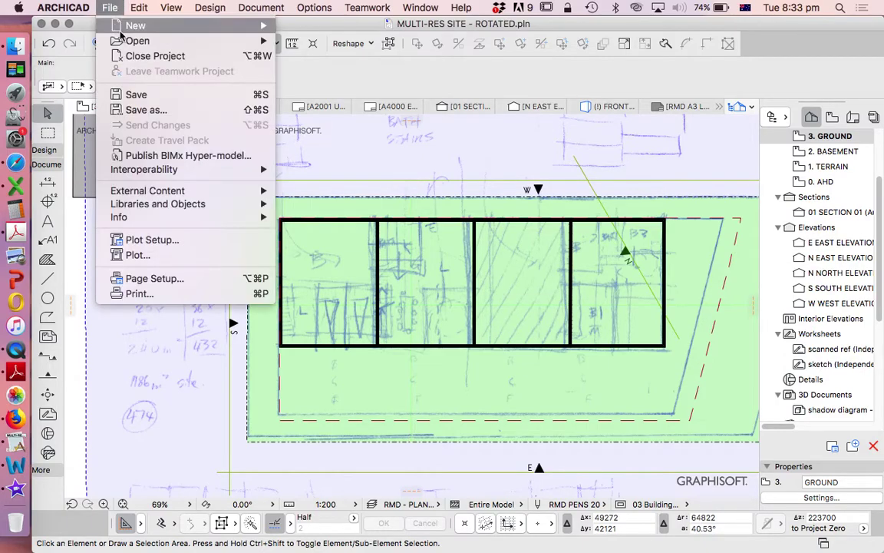
pyautogui.moveTo(176, 190)
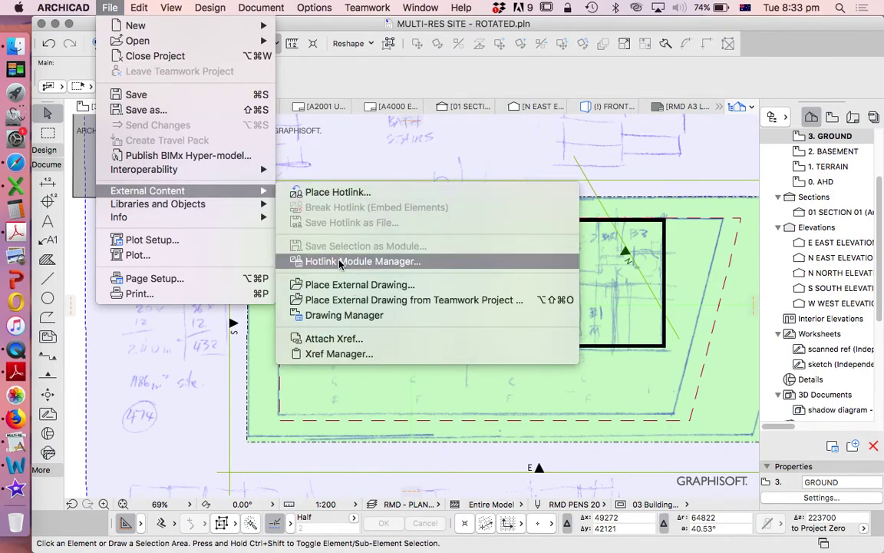
pyautogui.click(396, 265)
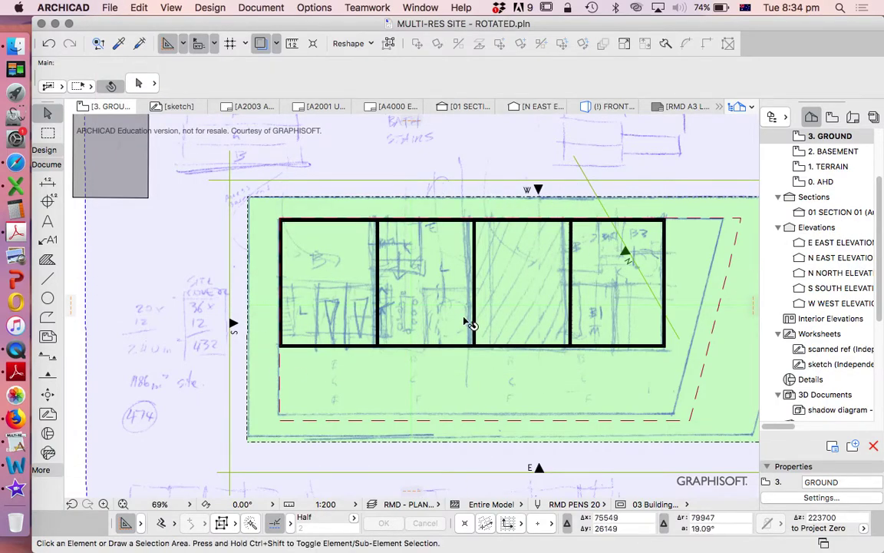
# - Copy the lower long outer wall up to the sketched line splitting the building lengthwise, and hide the trace reference
pyautogui.scroll(3, 336, 320)
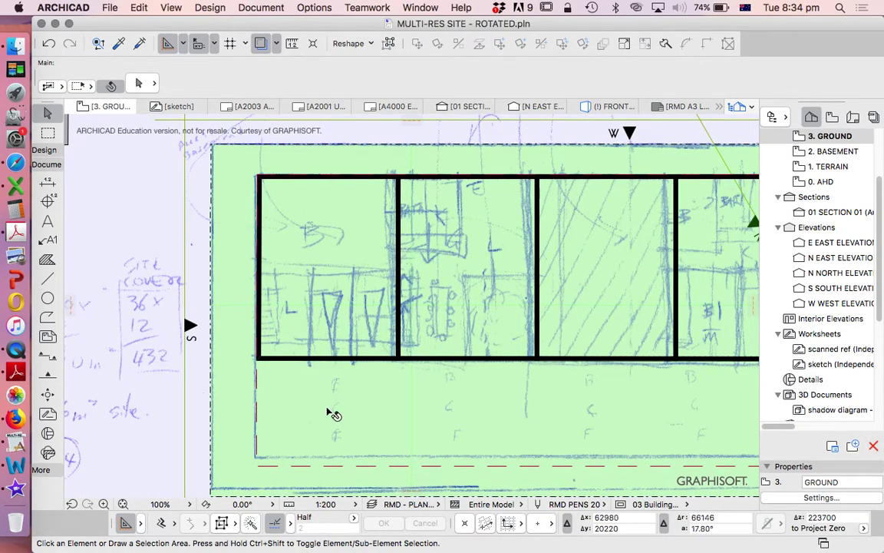
pyautogui.click(375, 357)
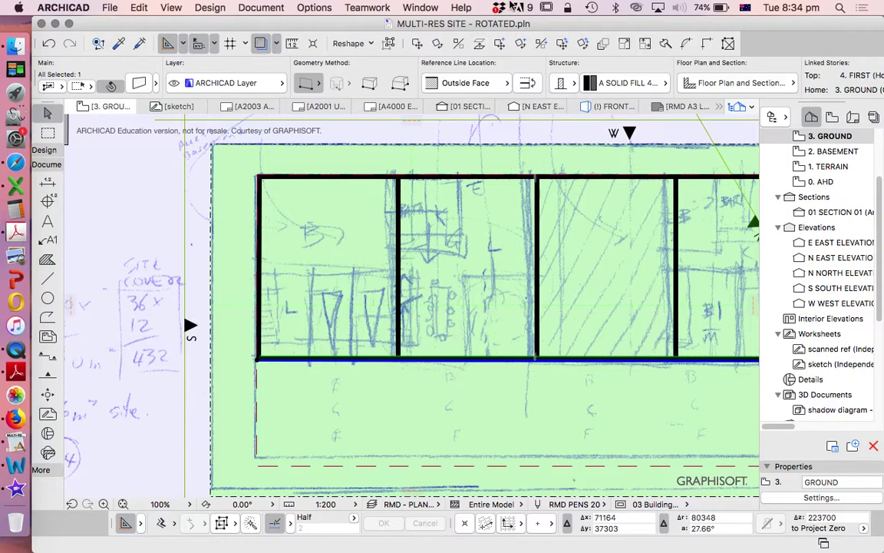
pyautogui.click(500, 44)
pyautogui.click(370, 358)
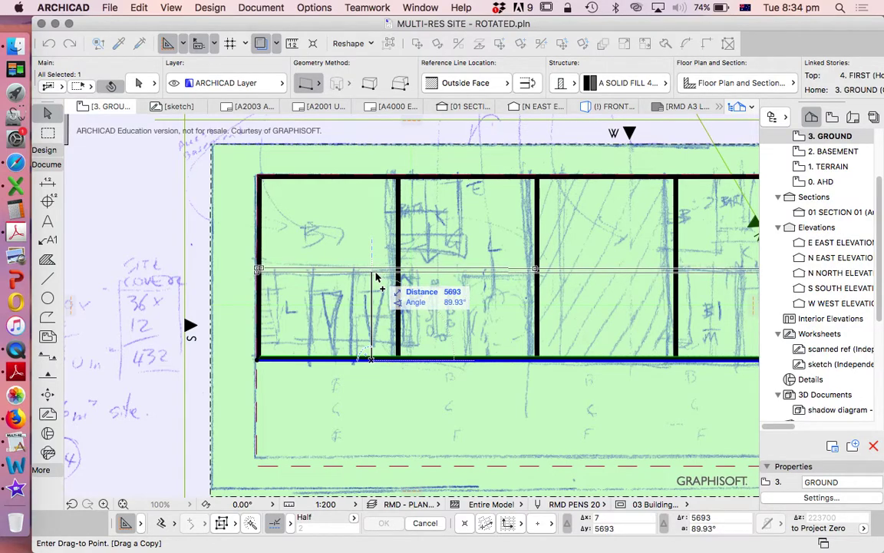
pyautogui.press('Tab')
pyautogui.press('Return')
pyautogui.click(176, 282)
pyautogui.scroll(-1, 176, 282)
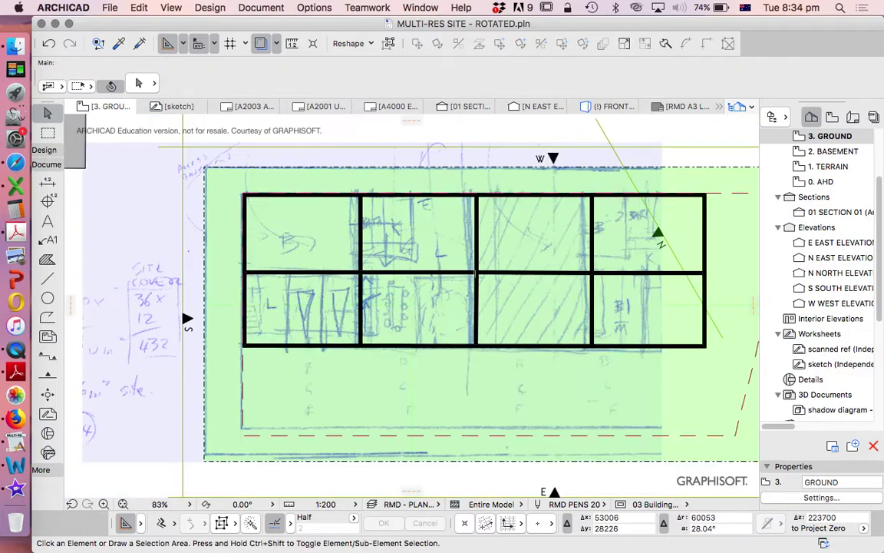
pyautogui.click(261, 43)
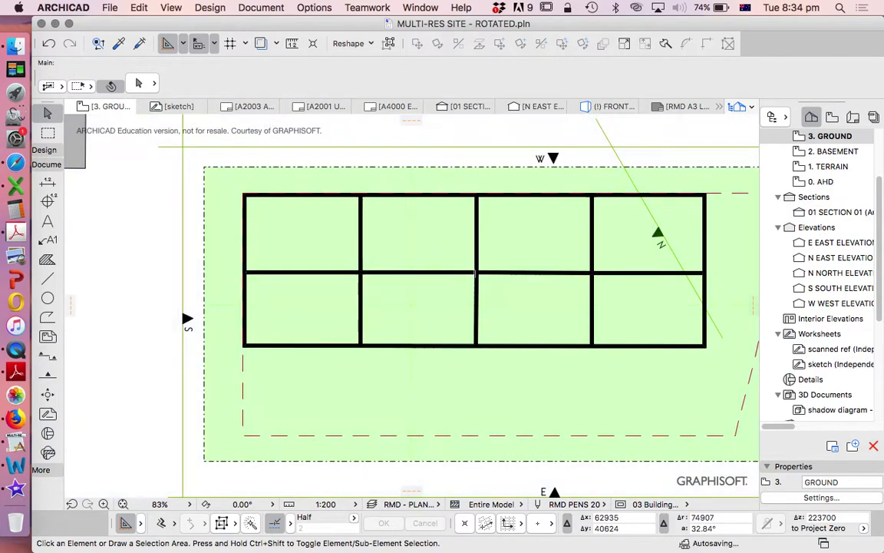
# - Try trimming away the upper portions of the three cross dividing walls above the lengthwise dividing wall
pyautogui.keyDown('super'); pyautogui.click(361, 237); pyautogui.keyUp('super')
pyautogui.keyDown('super'); pyautogui.click(476, 235); pyautogui.keyUp('super')
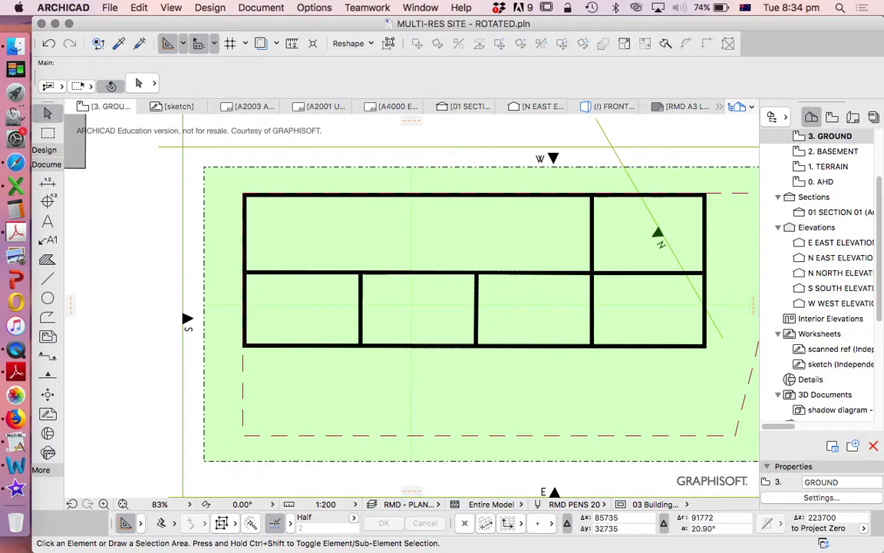
pyautogui.keyDown('super'); pyautogui.click(592, 236); pyautogui.keyUp('super')
pyautogui.scroll(-5, 445, 268)
pyautogui.scroll(3, 619, 280)
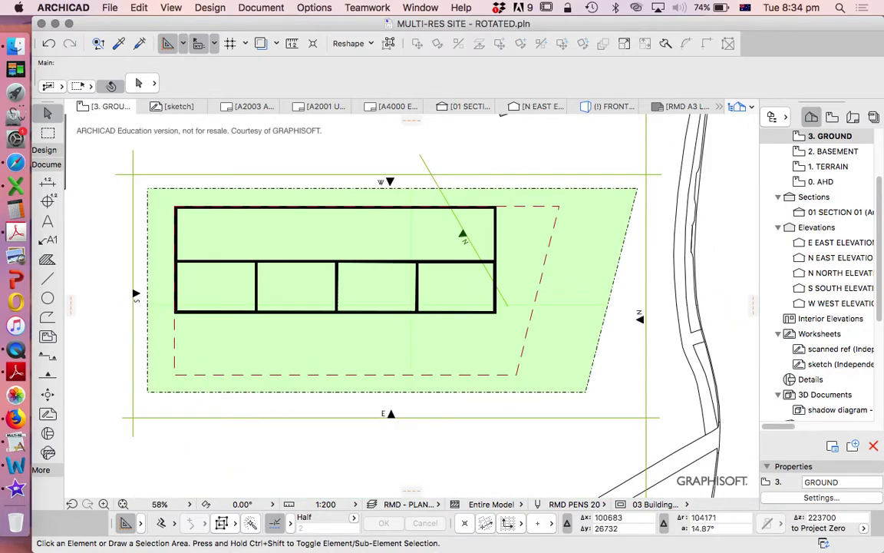
pyautogui.scroll(2, 338, 264)
# - Undo the three trims on the upper portions of the cross dividing walls
pyautogui.press('super+z')
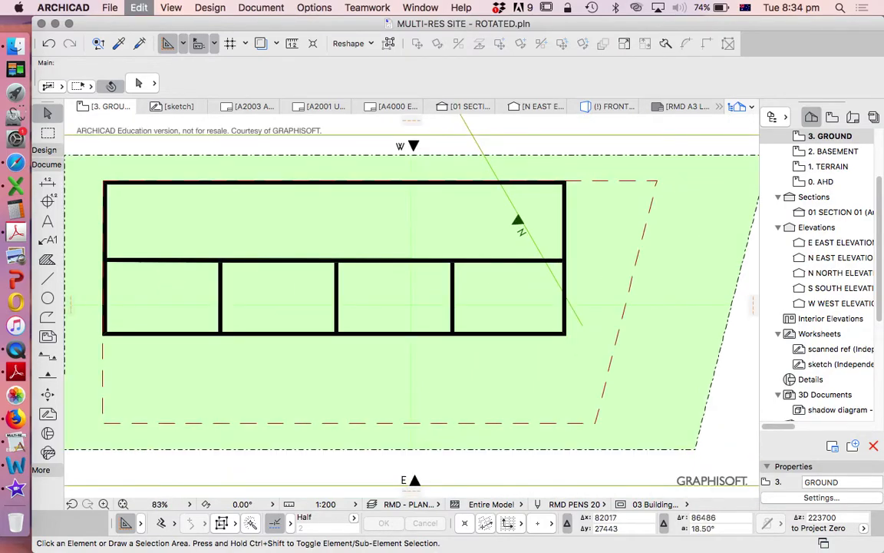
pyautogui.press('super+z')
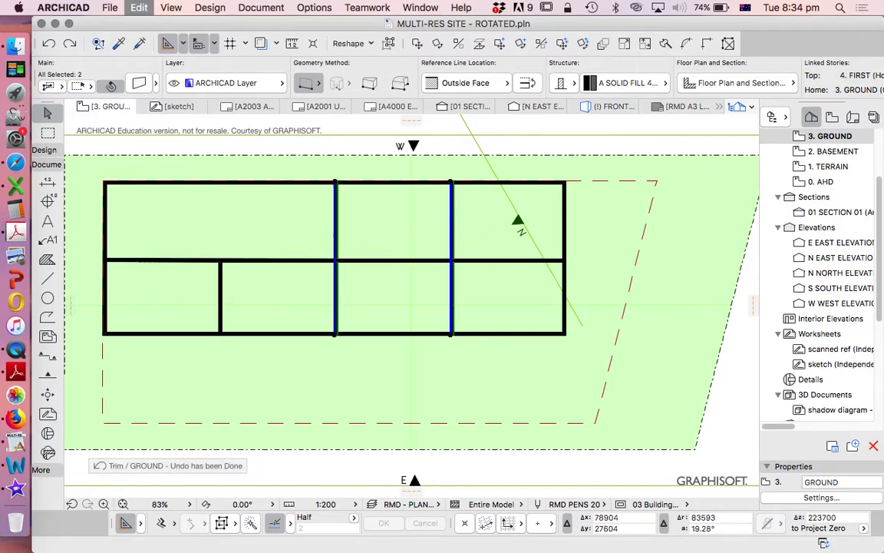
pyautogui.press('super+z')
# - Undo the remaining trim on the first cross dividing wall, and copy all eight ground-floor walls to the clipboard
pyautogui.press('super+z')
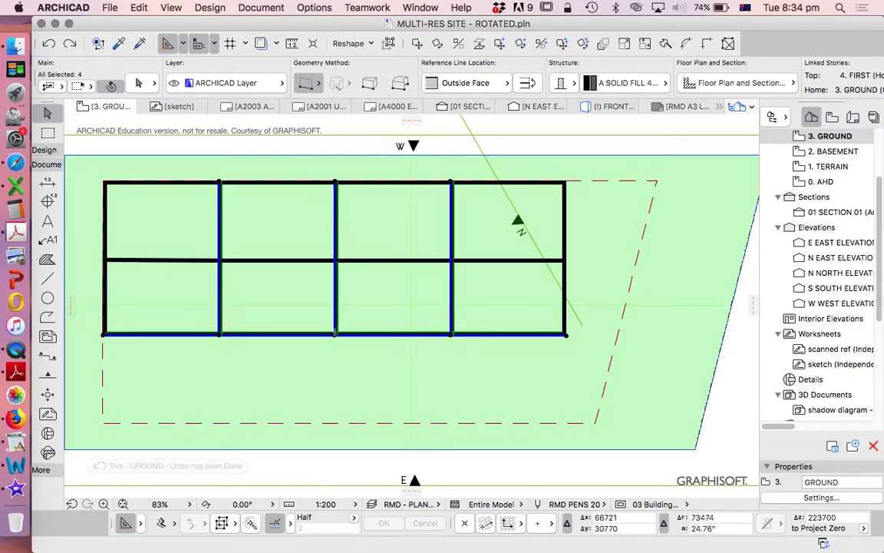
pyautogui.press('super+z')
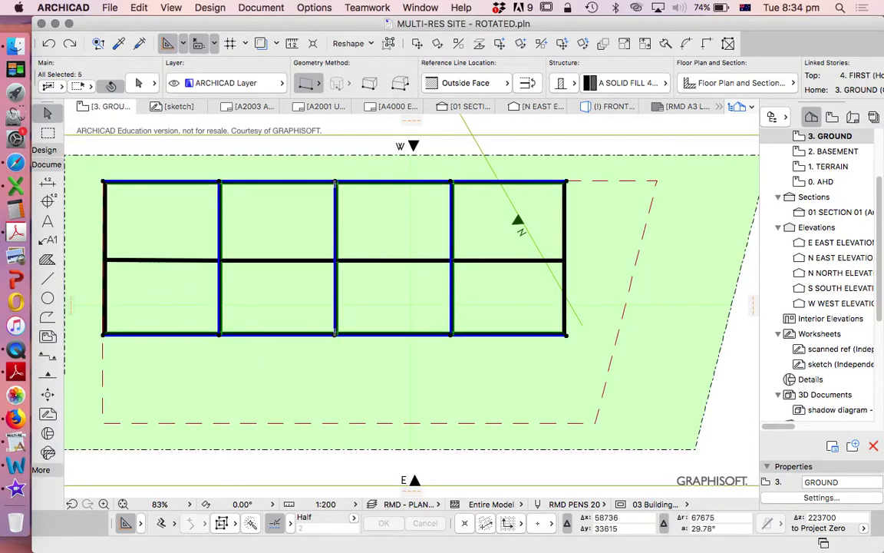
pyautogui.press('super+z')
pyautogui.press('super+z')
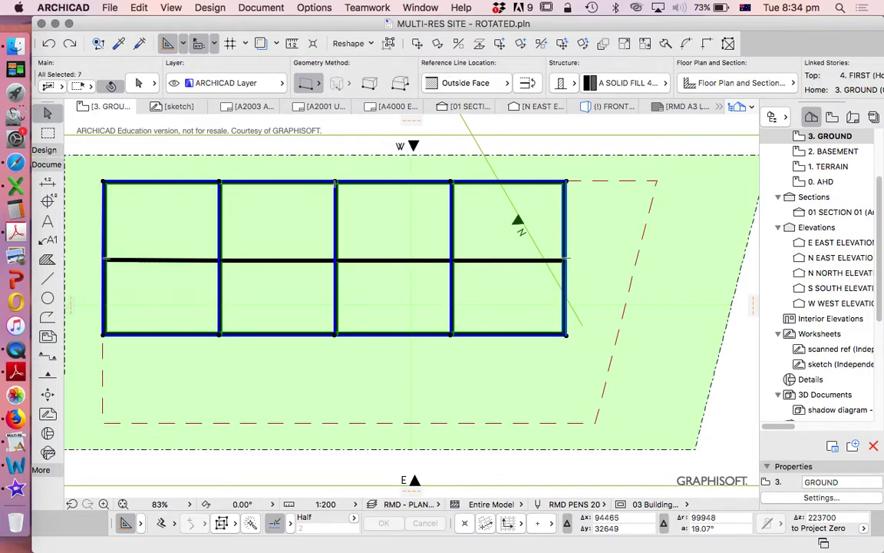
pyautogui.press('super+z')
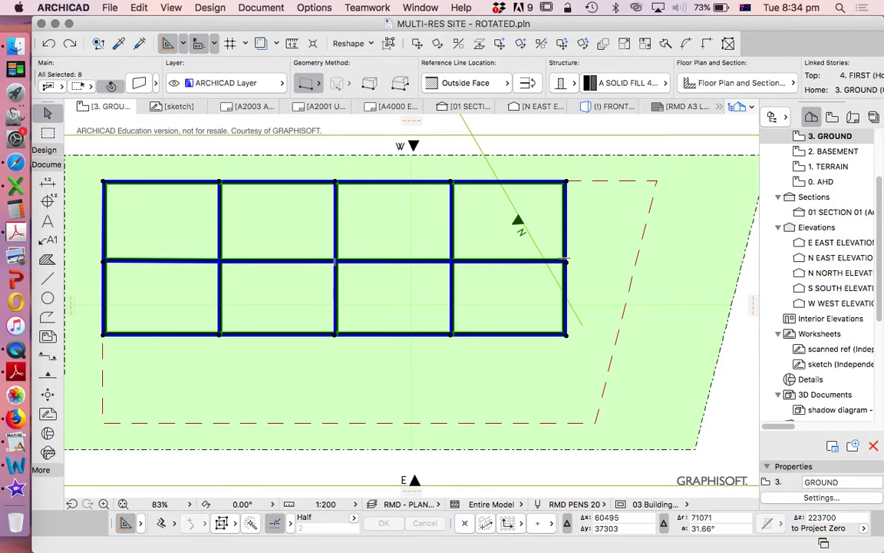
pyautogui.click(171, 7)
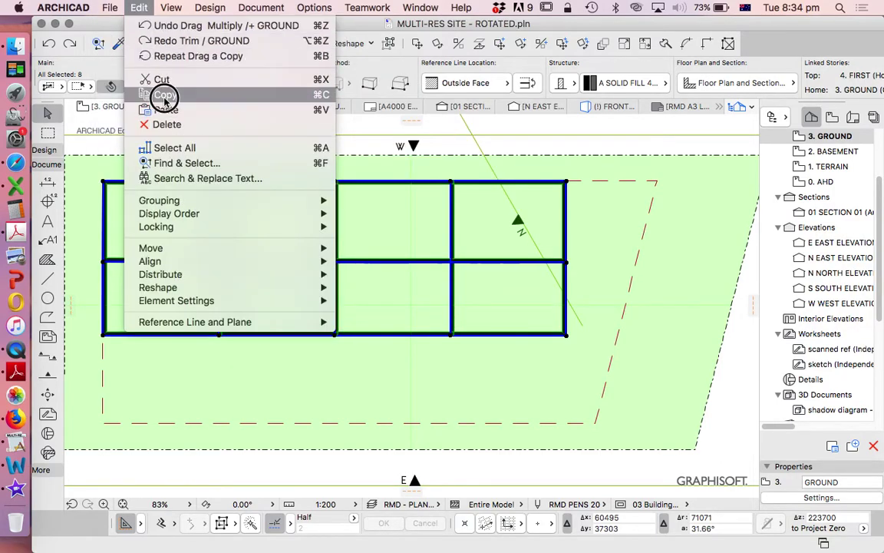
pyautogui.click(165, 95)
# - Paste the copied walls into the 4. FIRST story at their original position
pyautogui.scroll(4, 839, 207)
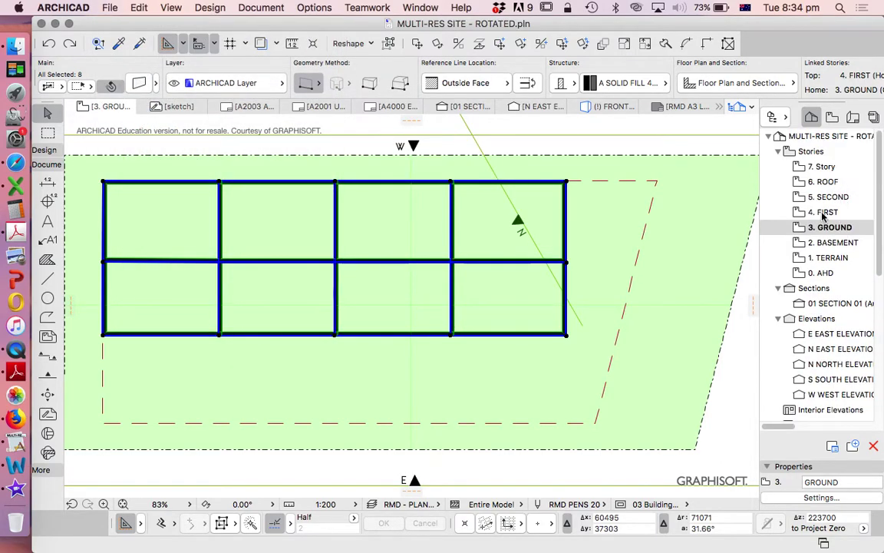
pyautogui.doubleClick(823, 213)
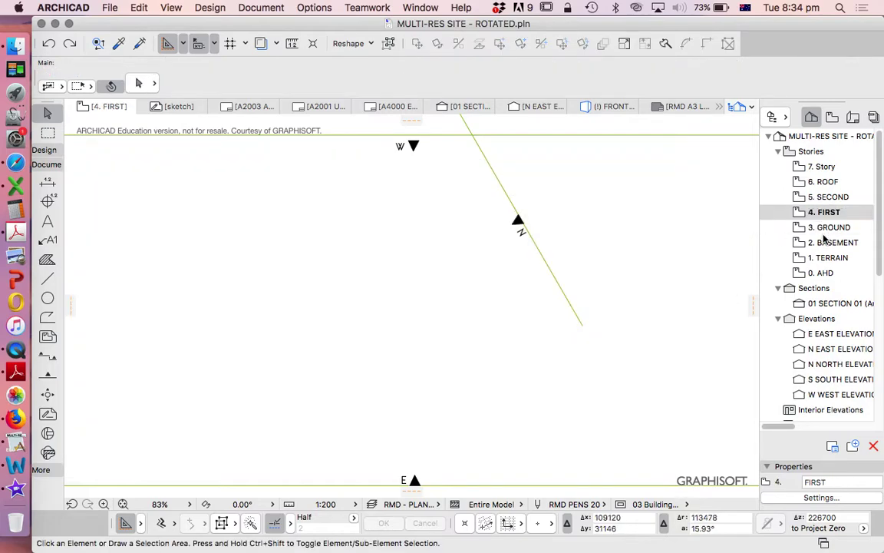
pyautogui.press('super+v')
pyautogui.click(647, 233)
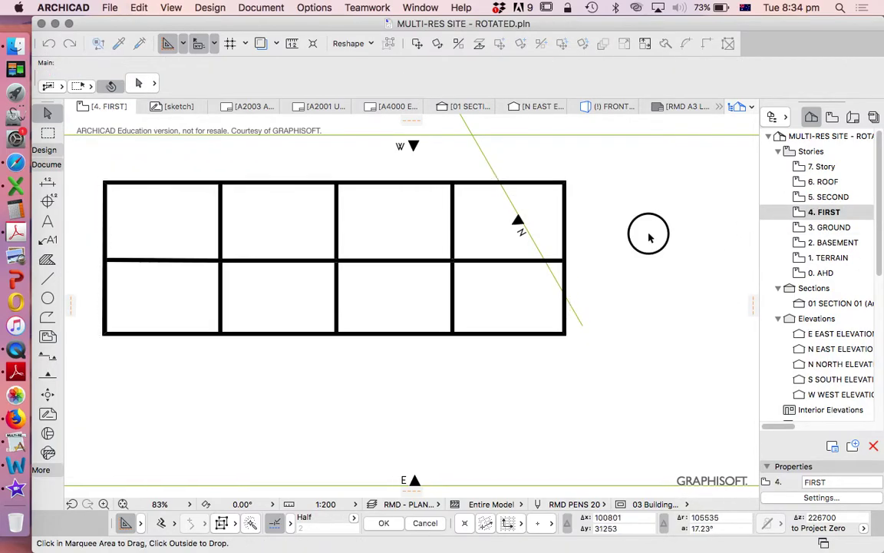
# - Paste the copied walls into the 2. BASEMENT story at their original position
pyautogui.doubleClick(835, 242)
pyautogui.scroll(-3, 584, 338)
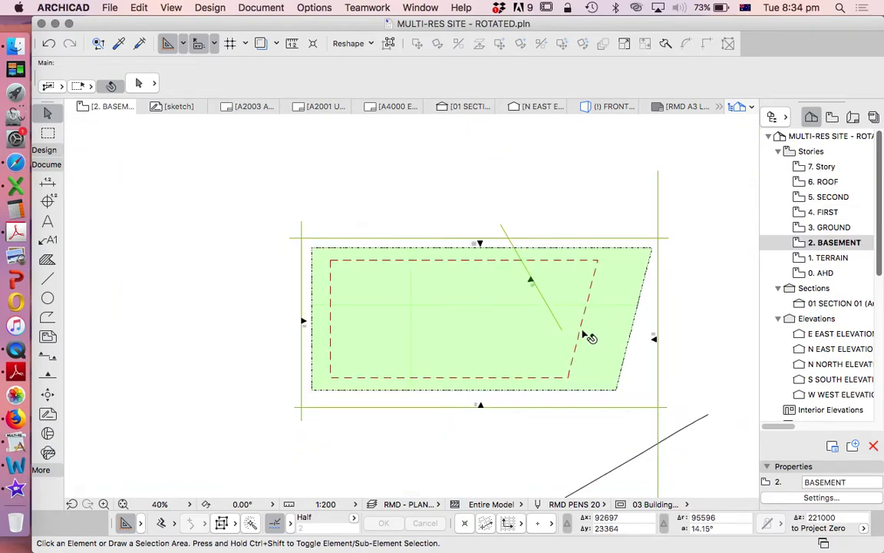
pyautogui.press('super+v')
pyautogui.click(326, 172)
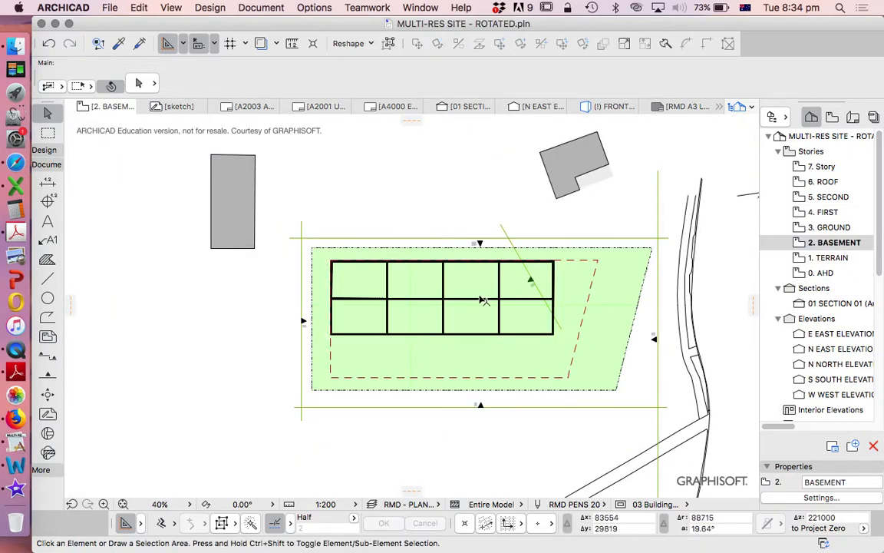
# - Trim away the upper portions of the three basement cross dividing walls above the lengthwise dividing wall
pyautogui.scroll(5, 460, 310)
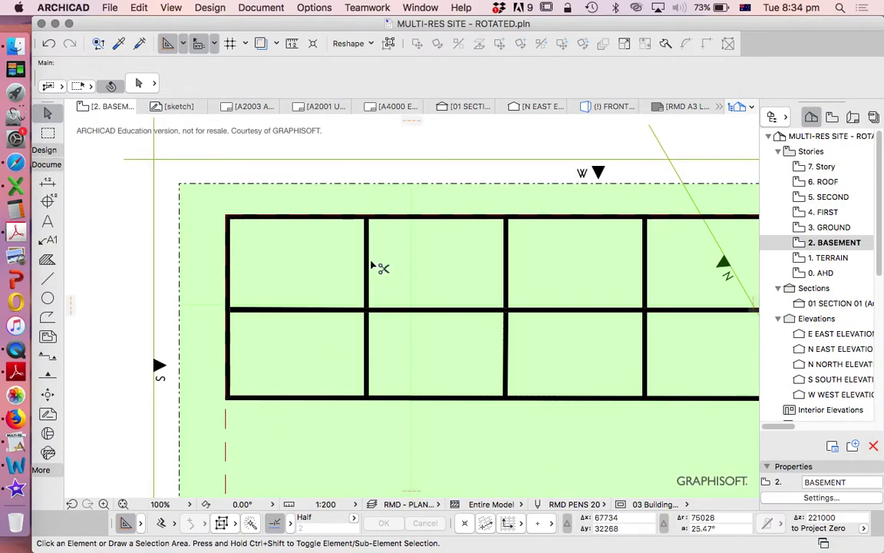
pyautogui.keyDown('super'); pyautogui.click(370, 261); pyautogui.keyUp('super')
pyautogui.keyDown('super'); pyautogui.click(508, 262); pyautogui.keyUp('super')
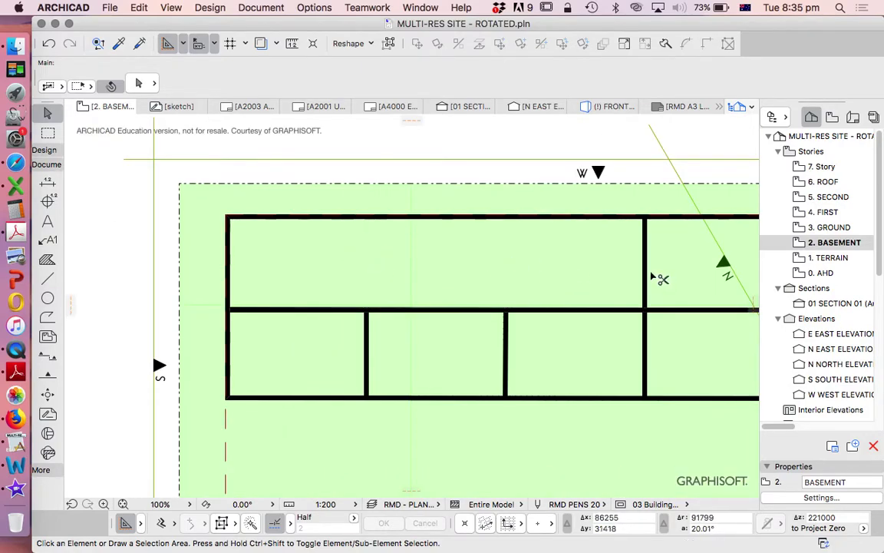
pyautogui.keyDown('super'); pyautogui.click(651, 249); pyautogui.keyUp('super')
# - Compare the basement wall layout with the ground-floor layout, and return to the basement plan
pyautogui.scroll(-4, 519, 277)
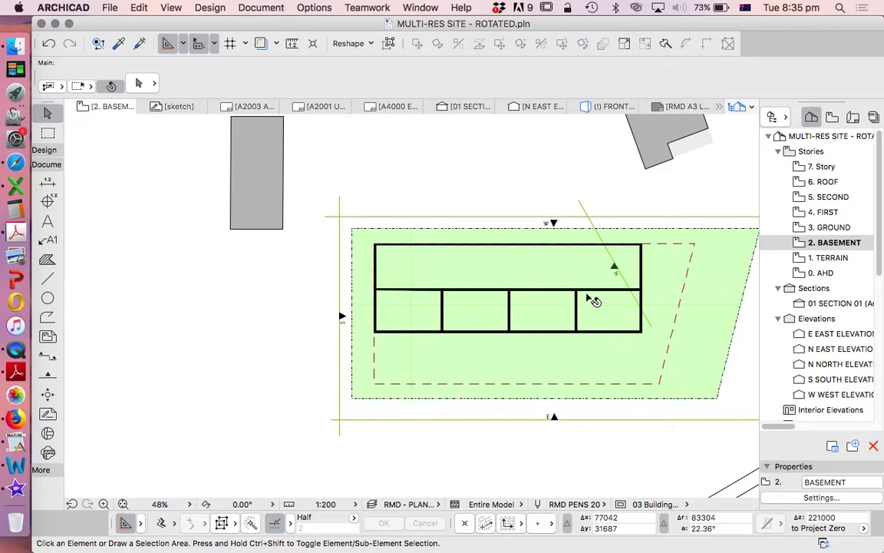
pyautogui.scroll(3, 607, 308)
pyautogui.scroll(2, 537, 290)
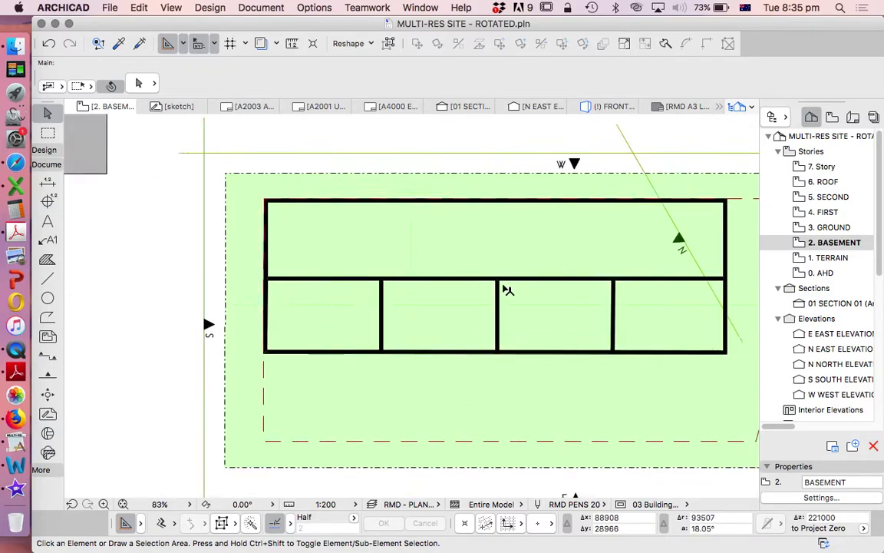
pyautogui.doubleClick(830, 227)
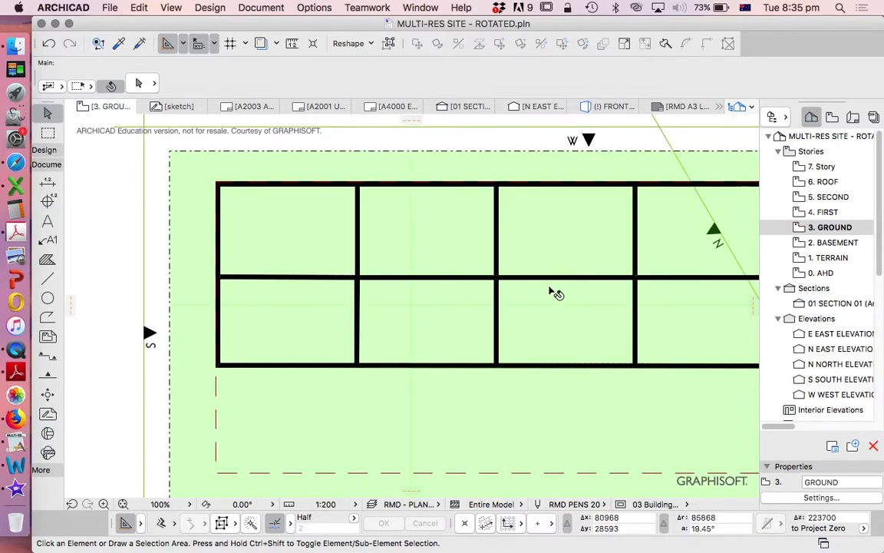
pyautogui.click(545, 281)
pyautogui.scroll(-3, 436, 303)
pyautogui.press('Escape')
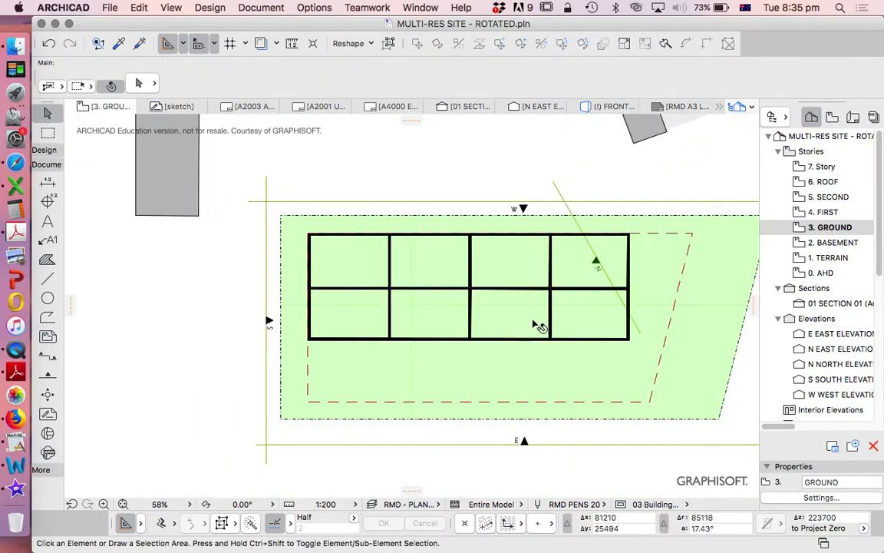
pyautogui.click(832, 244)
pyautogui.doubleClick(833, 243)
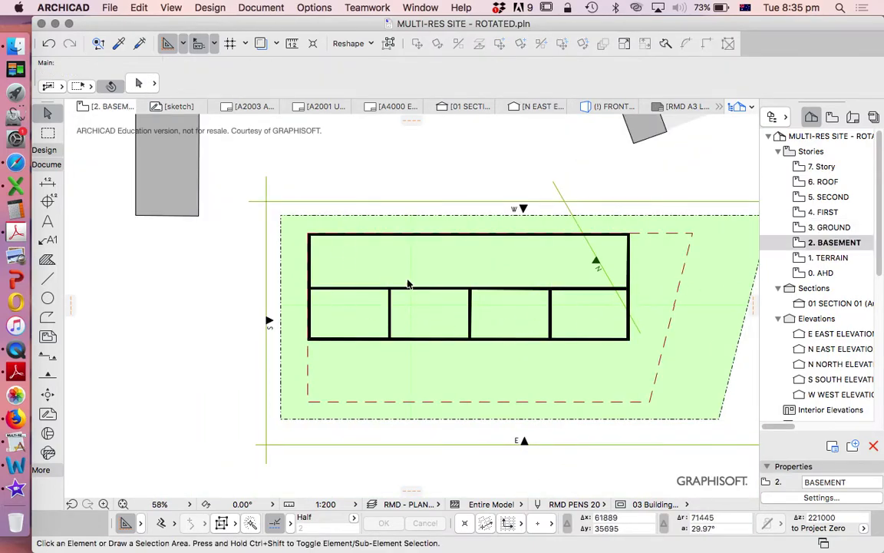
# - Show the sketch worksheet as trace reference on the basement plan, framing the lower units at the building's left end
pyautogui.scroll(-5, 855, 356)
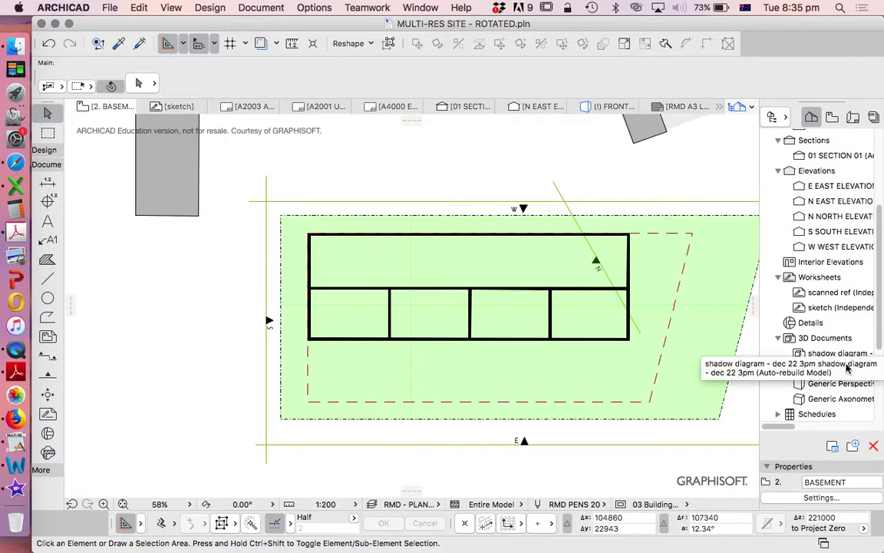
pyautogui.rightClick(836, 311)
pyautogui.click(781, 401)
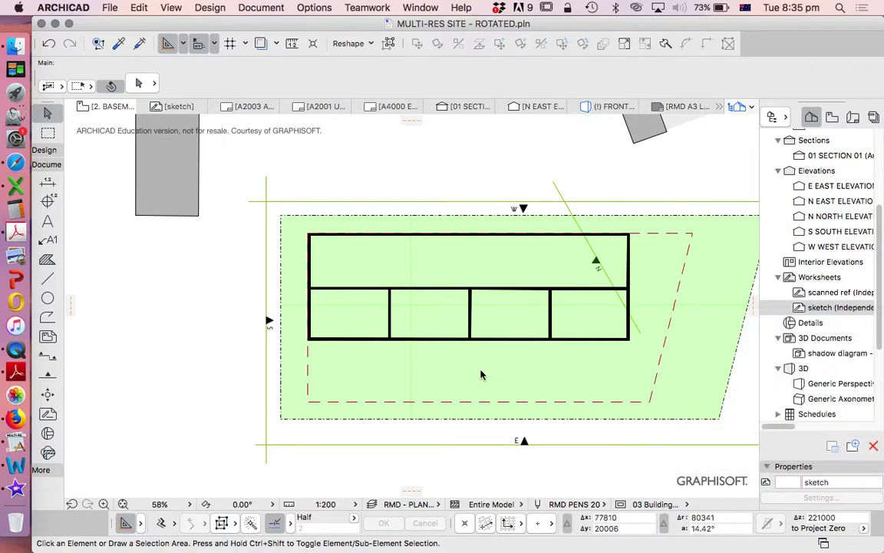
pyautogui.scroll(10, 376, 330)
pyautogui.scroll(-5, 466, 278)
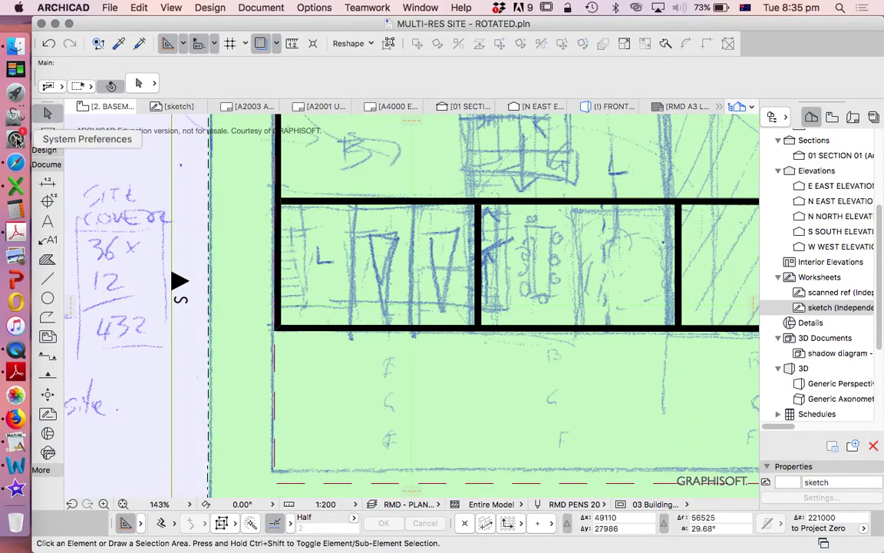
# - Start the Object tool and set its default layer to ARCHICAD Layer
pyautogui.click(48, 152)
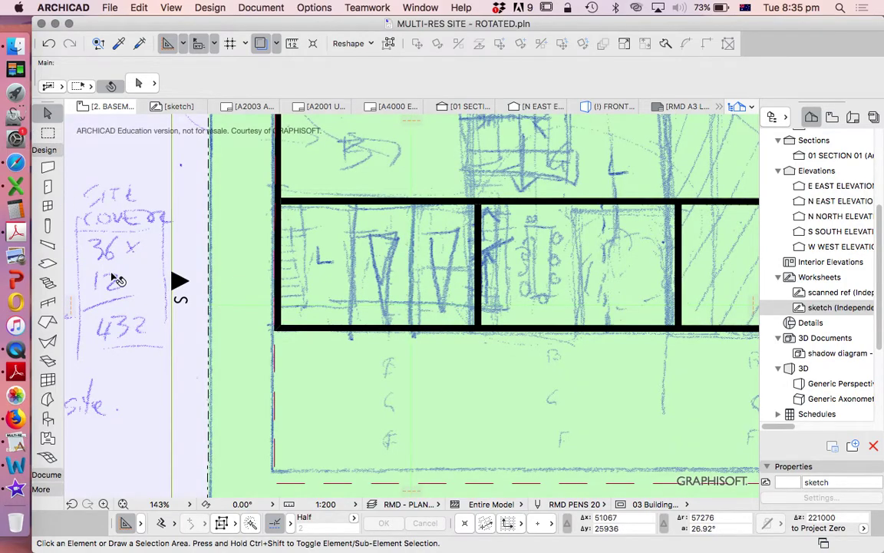
pyautogui.click(48, 418)
pyautogui.click(178, 84)
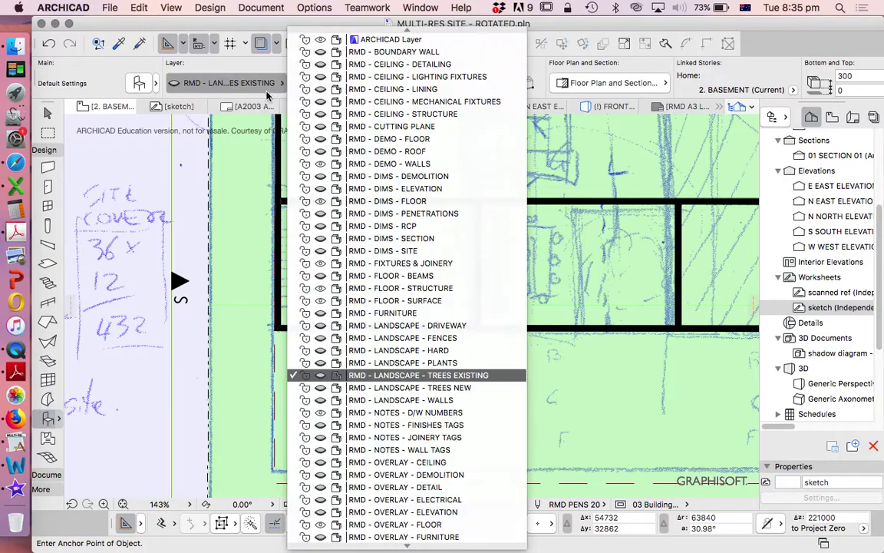
pyautogui.click(361, 39)
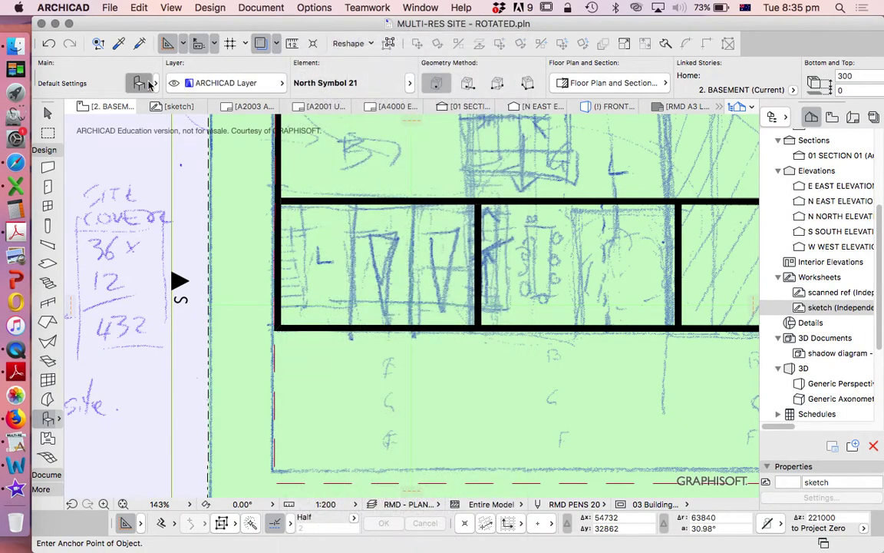
# - Browse the Vehicle Symbols 21 folder under 2D Elements 21 in the default object settings, and enlarge the dialog
pyautogui.click(141, 84)
pyautogui.click(184, 116)
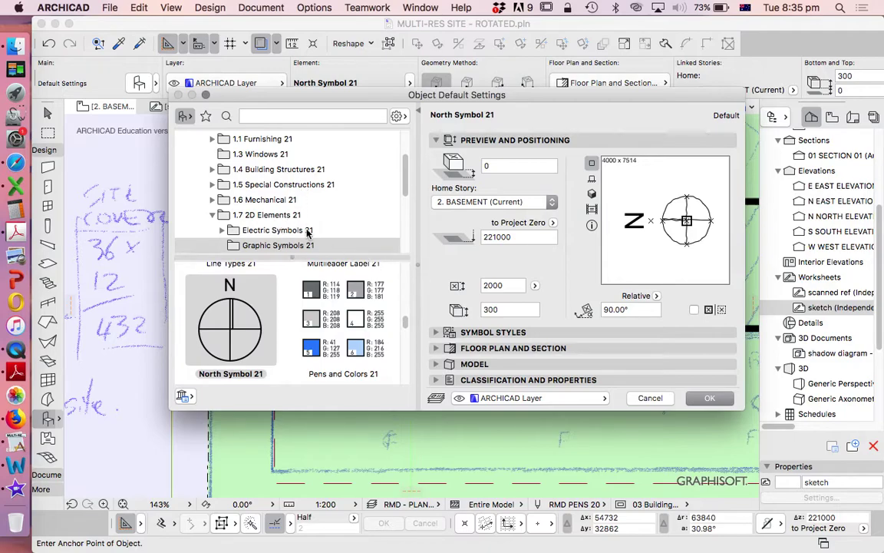
pyautogui.click(271, 209)
pyautogui.scroll(-3, 357, 315)
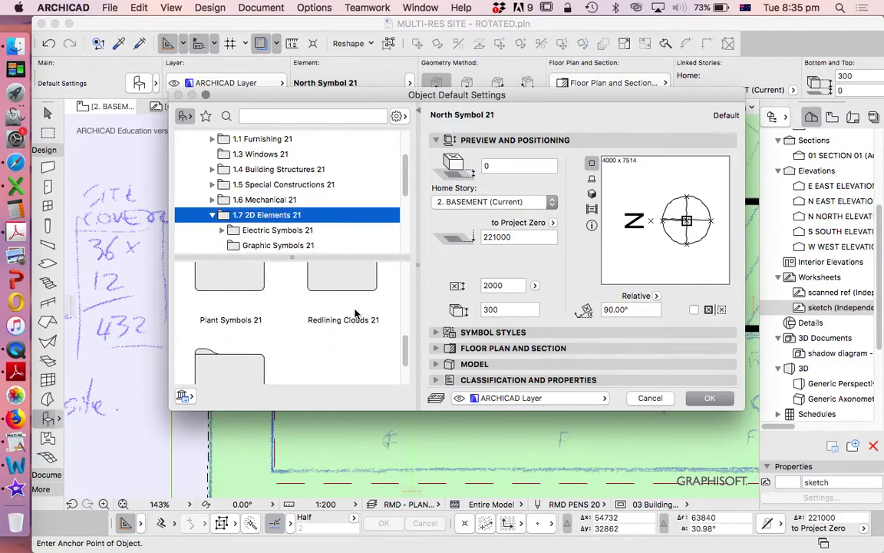
pyautogui.scroll(-2, 357, 315)
pyautogui.doubleClick(221, 305)
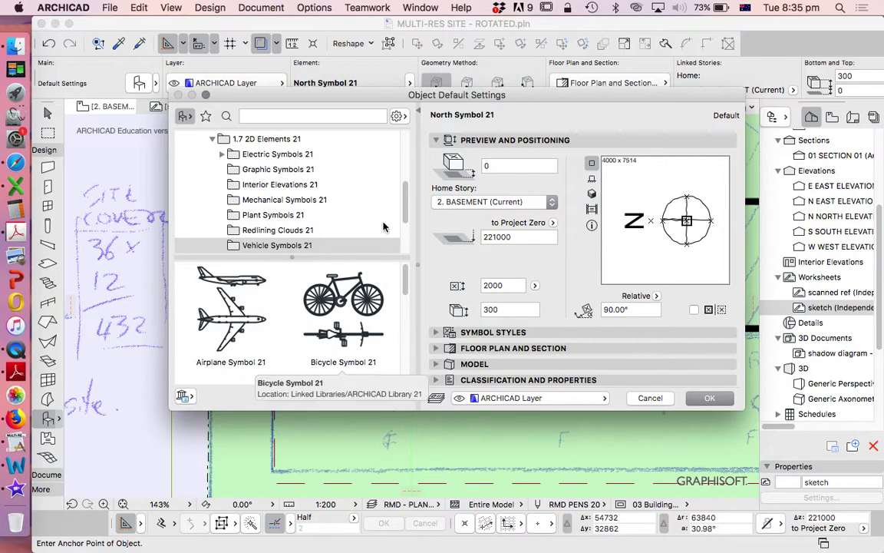
pyautogui.moveTo(512, 101); pyautogui.dragTo(434, 47)
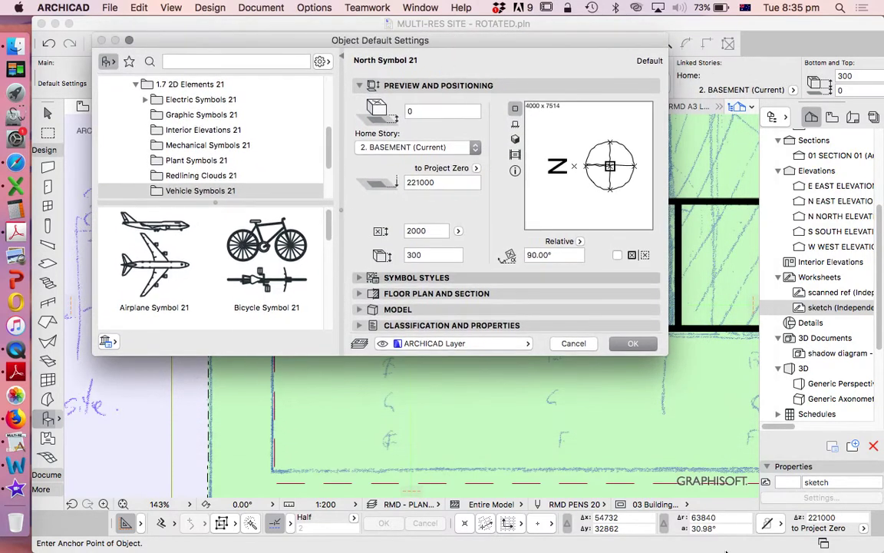
pyautogui.moveTo(665, 354); pyautogui.dragTo(806, 543)
# - Set Luxury Car 21 from the Vehicles 21 folder of the Visualization 21 library as the default object
pyautogui.scroll(5, 245, 167)
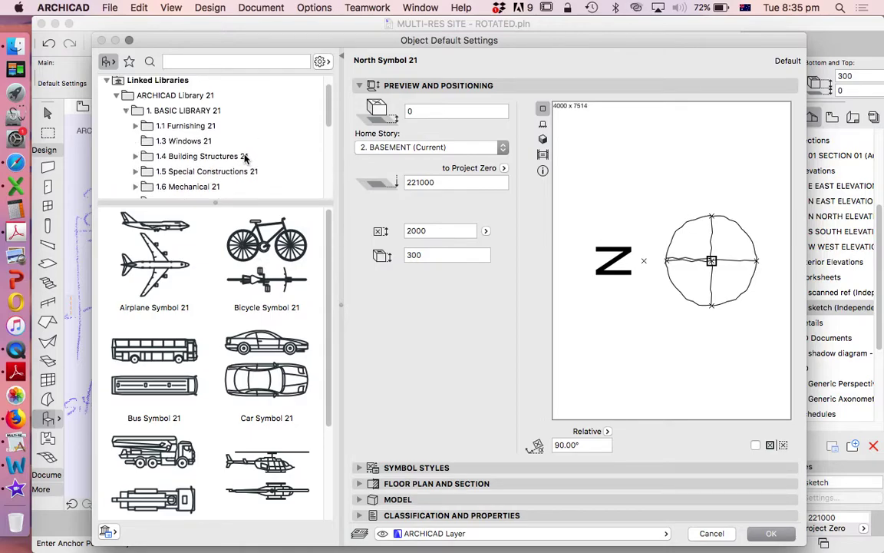
pyautogui.scroll(-3, 238, 156)
pyautogui.click(149, 140)
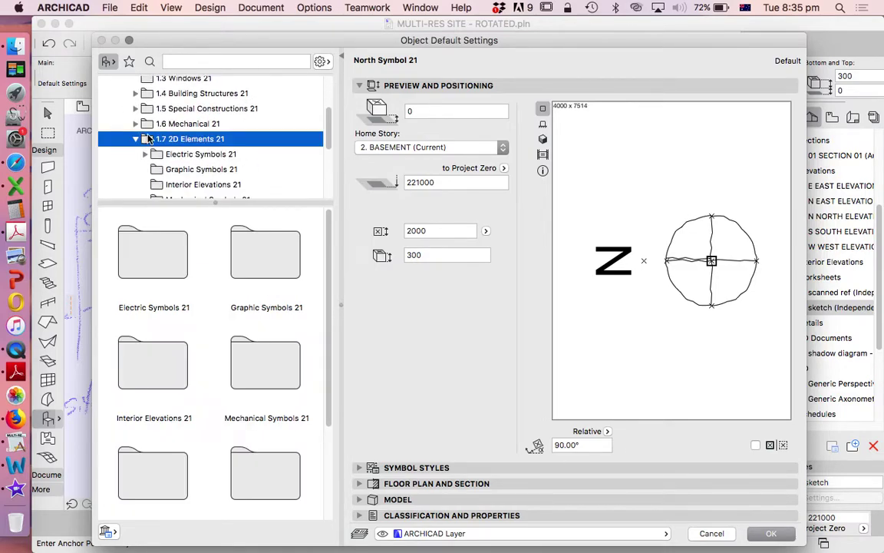
pyautogui.click(139, 139)
pyautogui.press('Down')
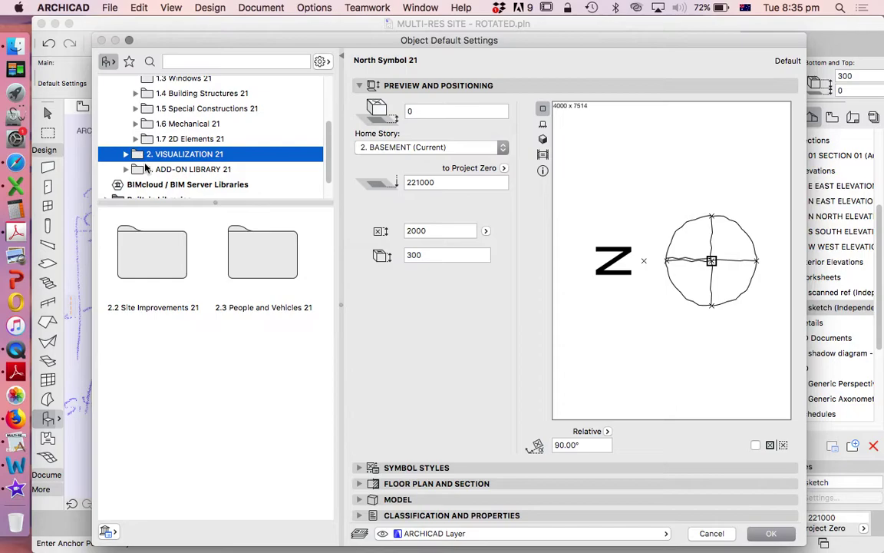
pyautogui.doubleClick(247, 244)
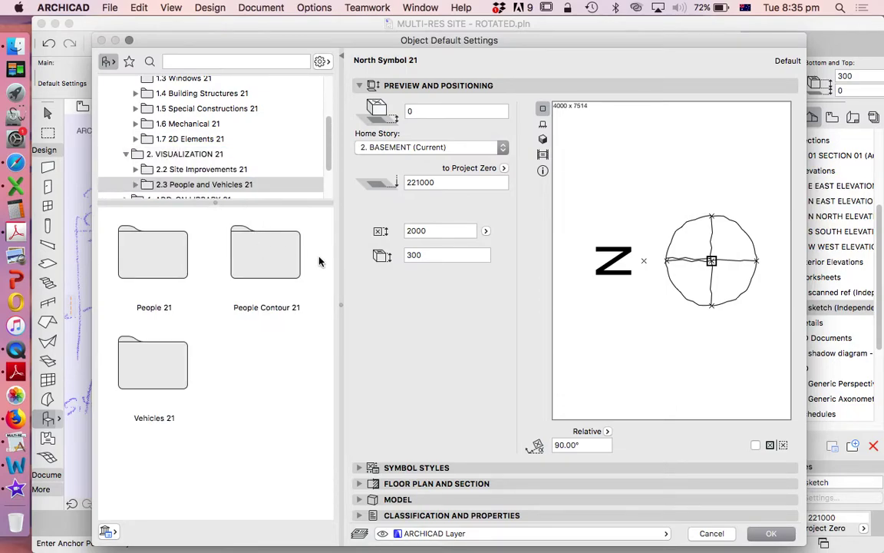
pyautogui.doubleClick(151, 388)
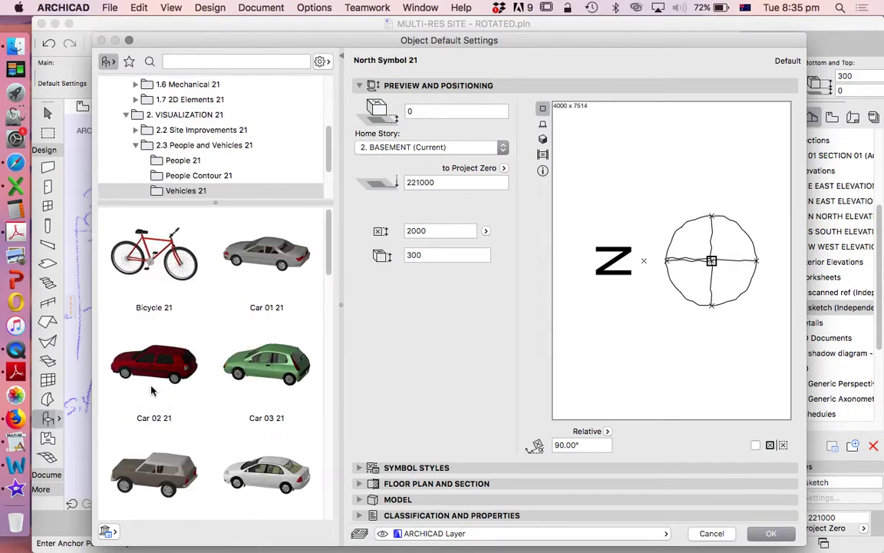
pyautogui.scroll(-10, 302, 330)
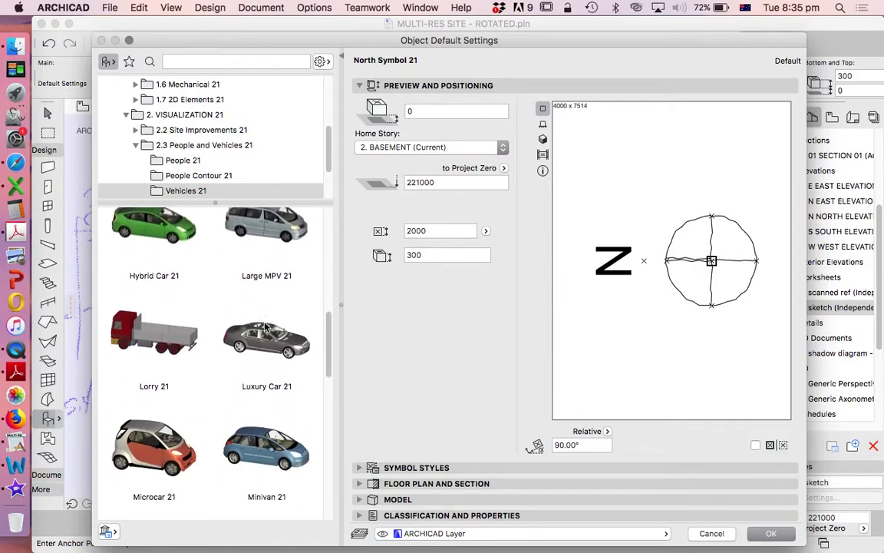
pyautogui.click(270, 346)
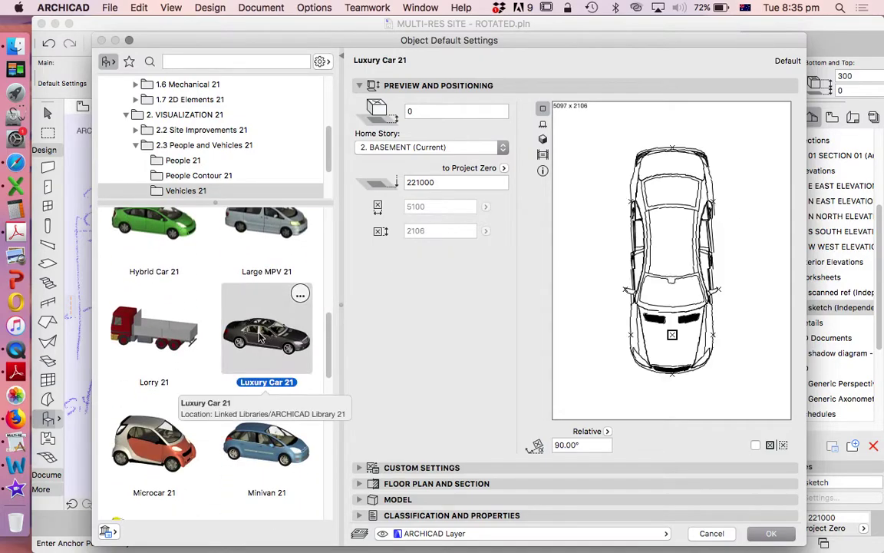
pyautogui.click(779, 536)
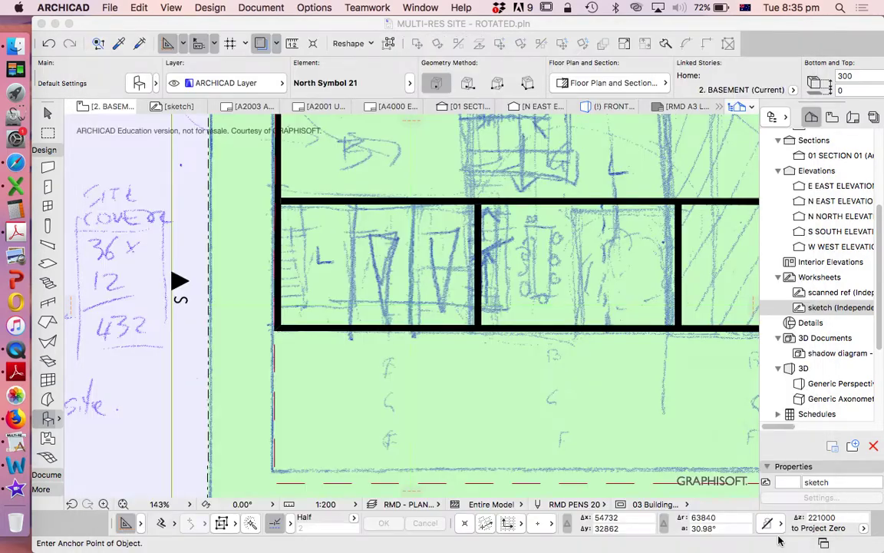
# - Place a Luxury Car 21 in the first basement unit and move it down about 2087 mm so it sits just inside the lower external wall
pyautogui.scroll(10, 381, 292)
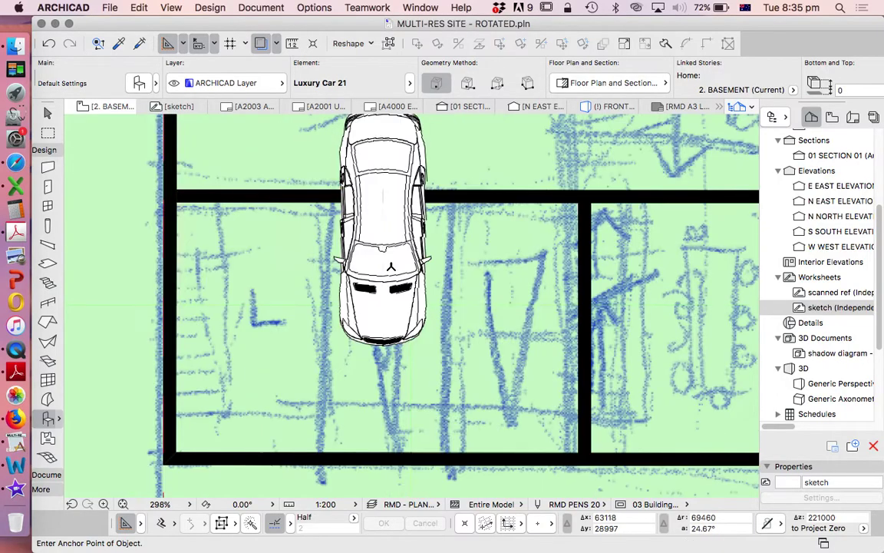
pyautogui.click(357, 309)
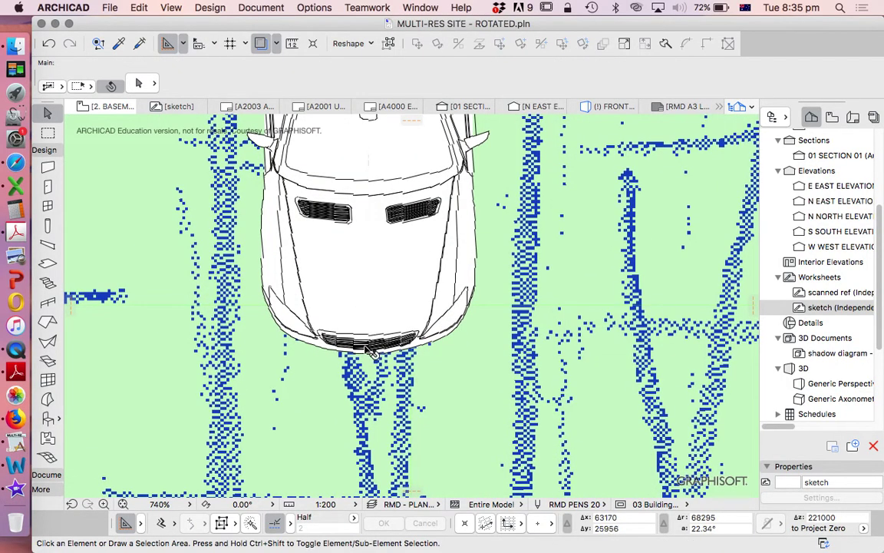
pyautogui.press('super+d')
pyautogui.click(369, 353)
pyautogui.scroll(-7, 378, 304)
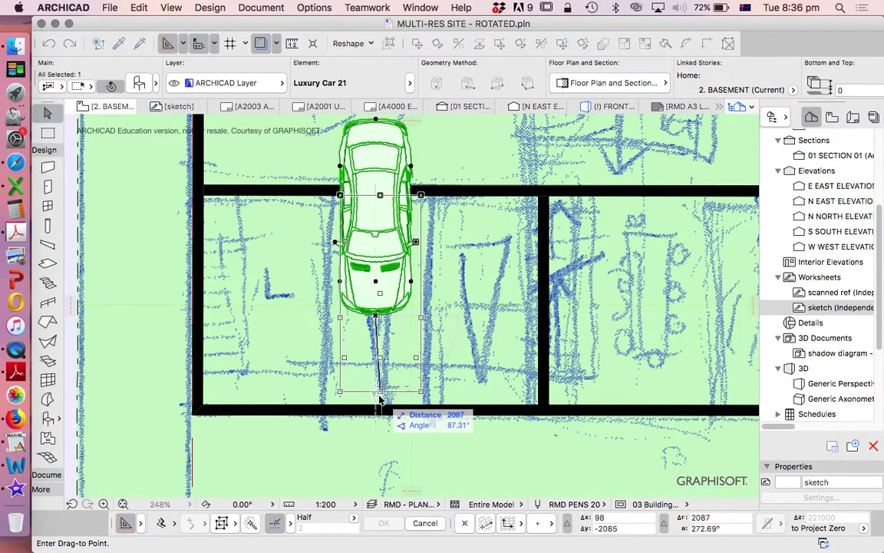
pyautogui.click(379, 398)
pyautogui.press('Escape')
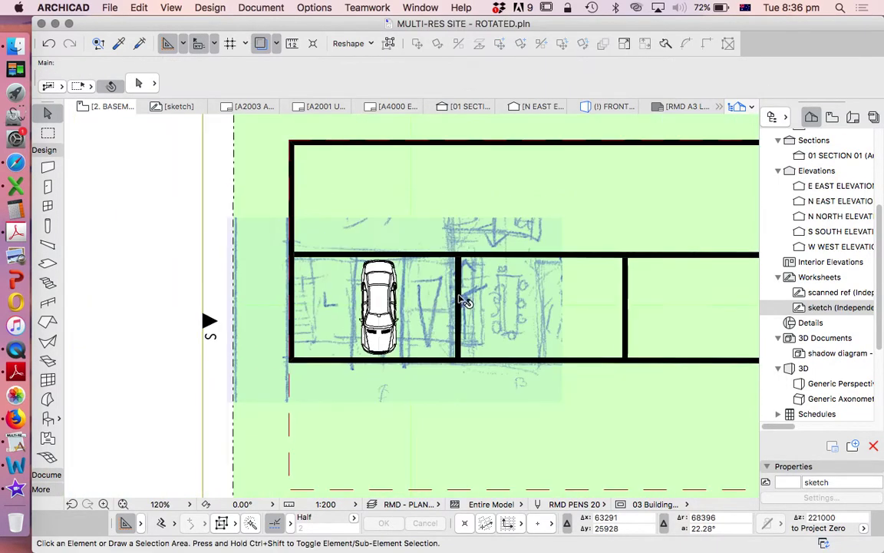
# - Delete the long horizontal internal wall running along the rear of the parked car, keeping the vertical unit dividing walls
pyautogui.scroll(5, 430, 256)
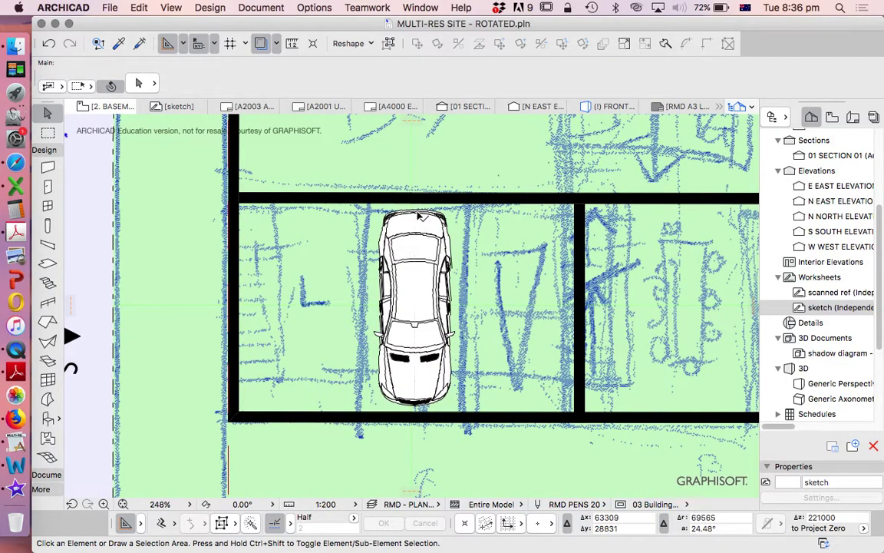
pyautogui.click(418, 217)
pyautogui.click(531, 203)
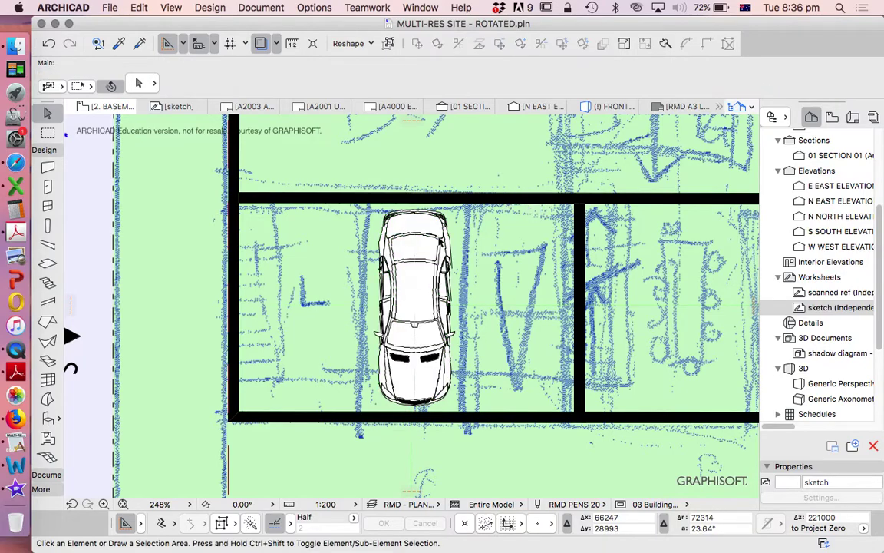
pyautogui.scroll(-8, 357, 249)
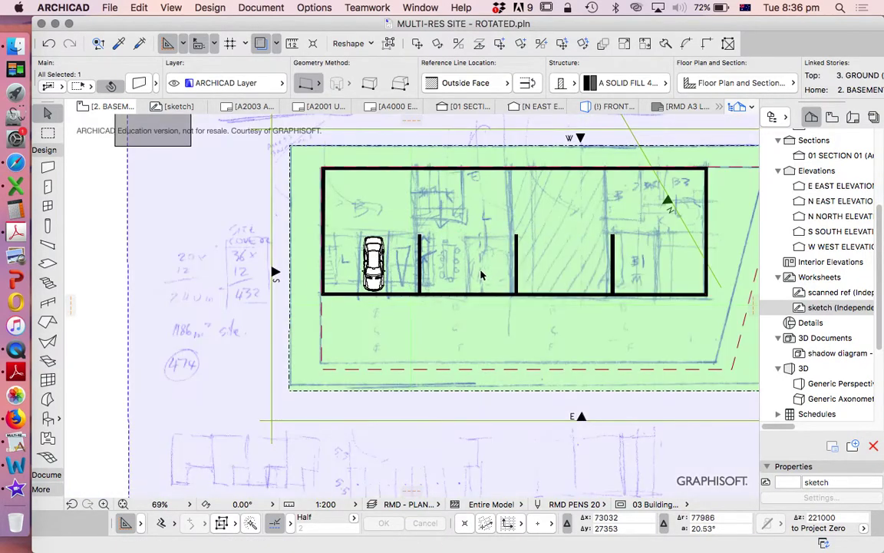
pyautogui.press('Escape')
# - Copy the car horizontally into the sketched parking bay beside it, next to the first dividing wall
pyautogui.scroll(2, 342, 269)
pyautogui.click(405, 220)
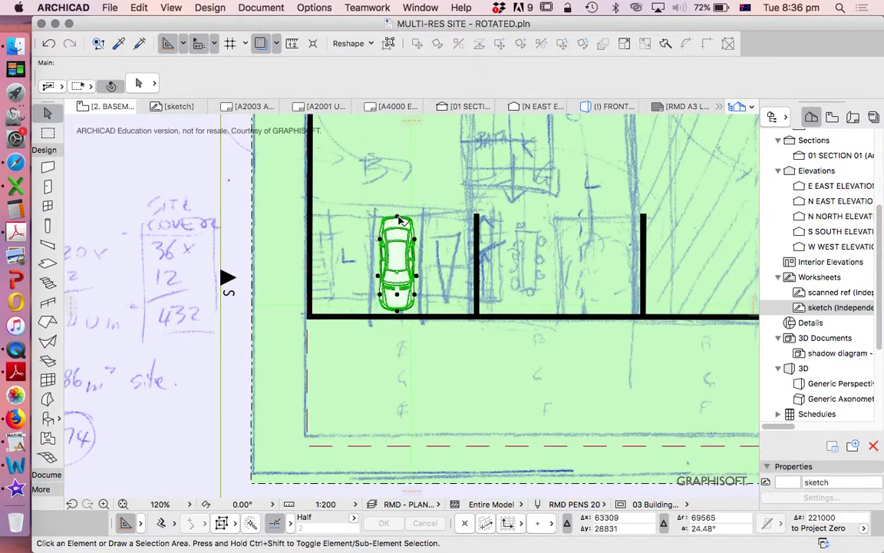
pyautogui.click(414, 224)
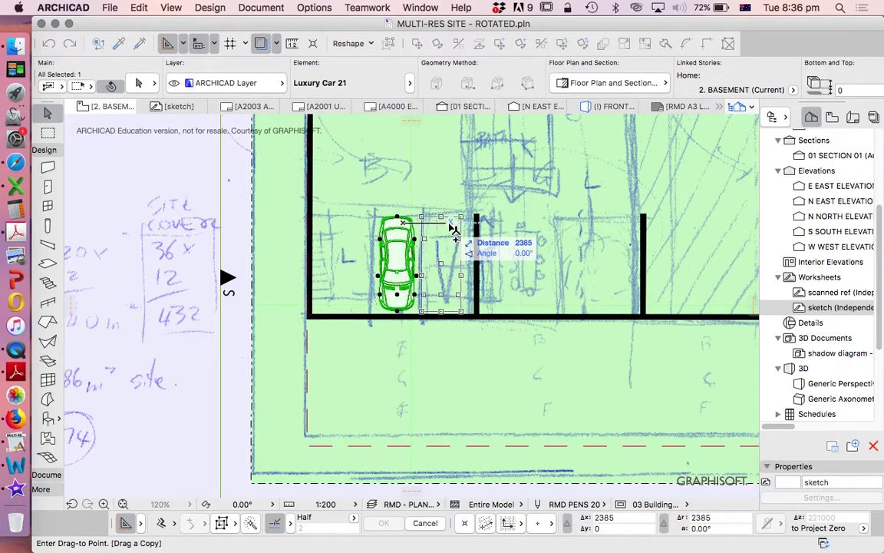
pyautogui.click(463, 223)
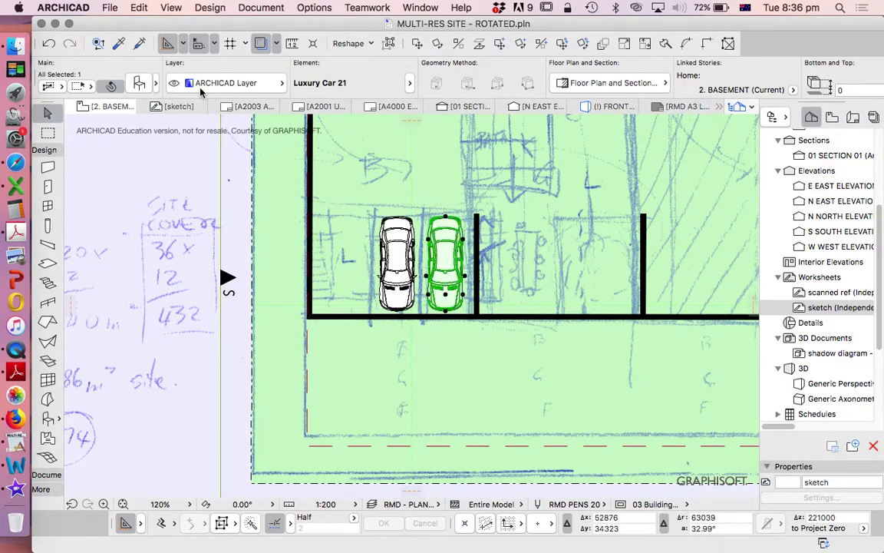
# - Move both cars together about 342 mm to the left, and hide the sketch trace reference
pyautogui.scroll(1, 361, 230)
pyautogui.keyDown('shift'); pyautogui.click(403, 218); pyautogui.keyUp('shift')
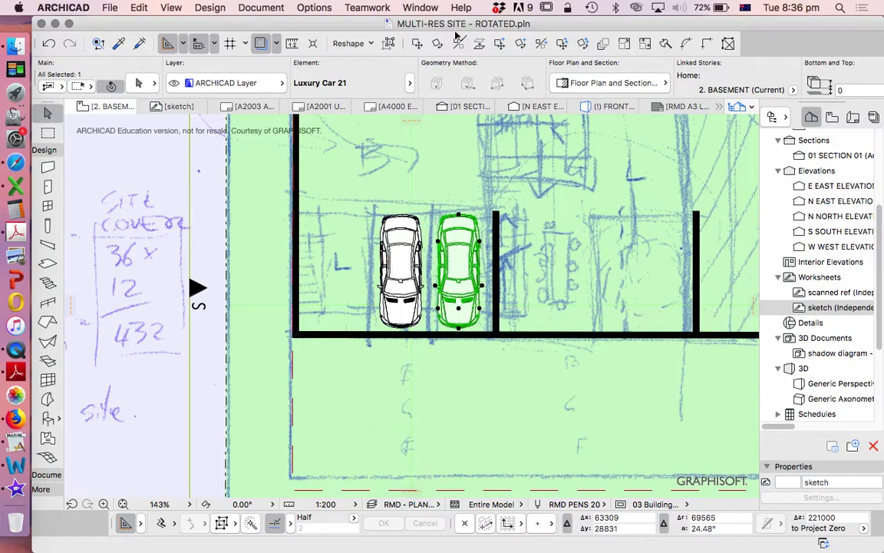
pyautogui.click(420, 44)
pyautogui.click(446, 208)
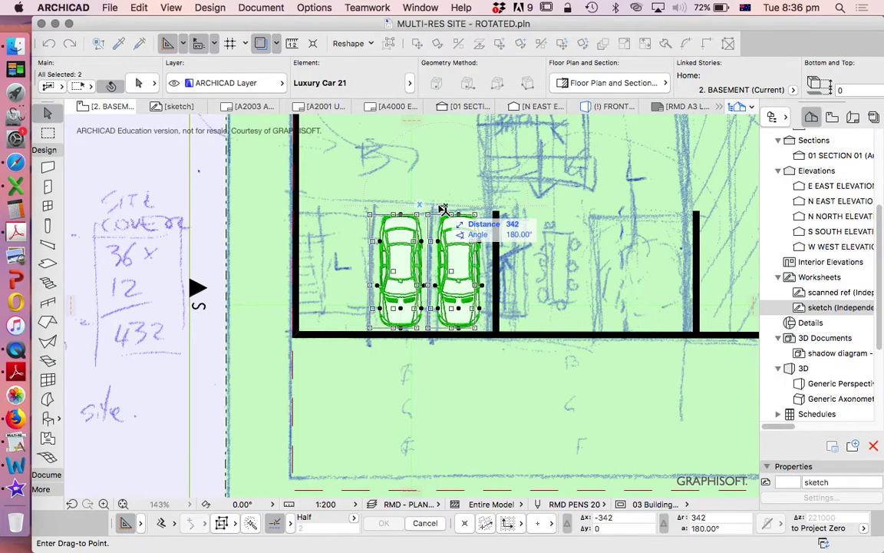
pyautogui.click(442, 208)
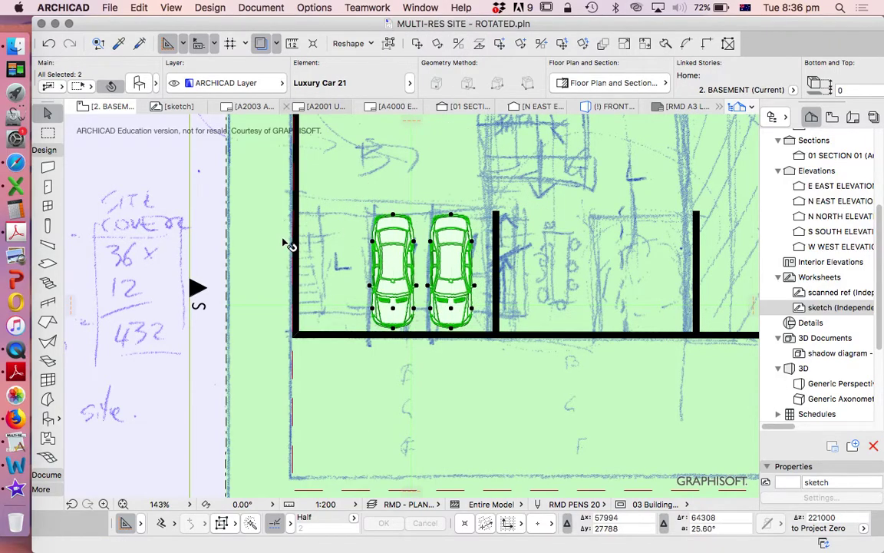
pyautogui.press('Escape')
pyautogui.click(262, 45)
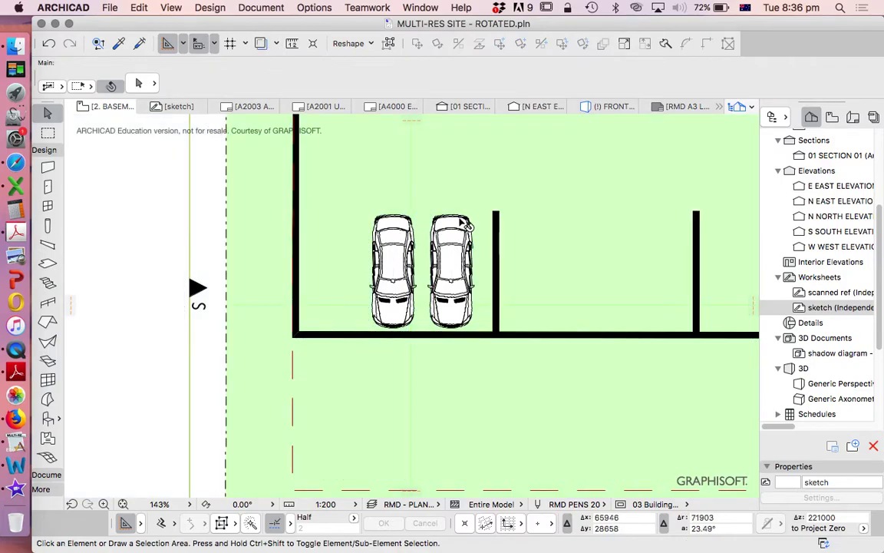
# - Change the car beside the dividing wall to Compact Car 21 from the vehicle library objects
pyautogui.click(447, 224)
pyautogui.click(447, 225)
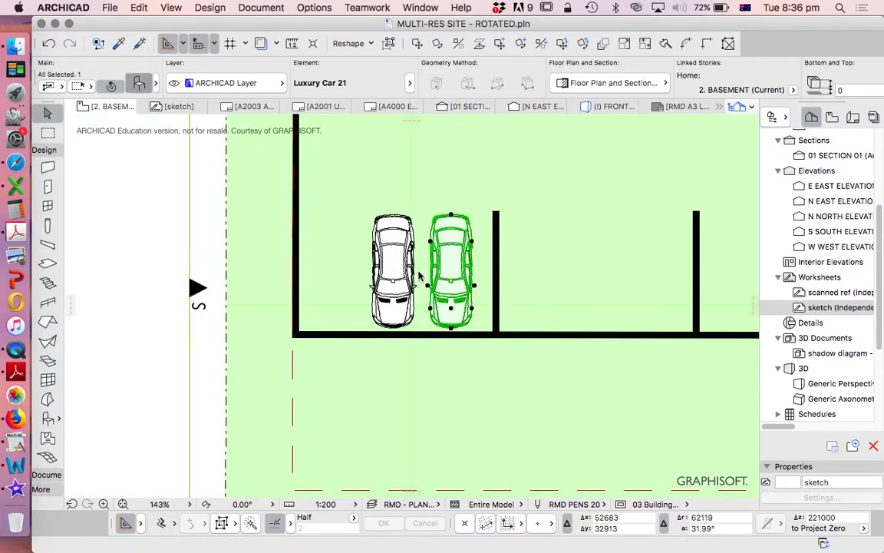
pyautogui.press('super+t')
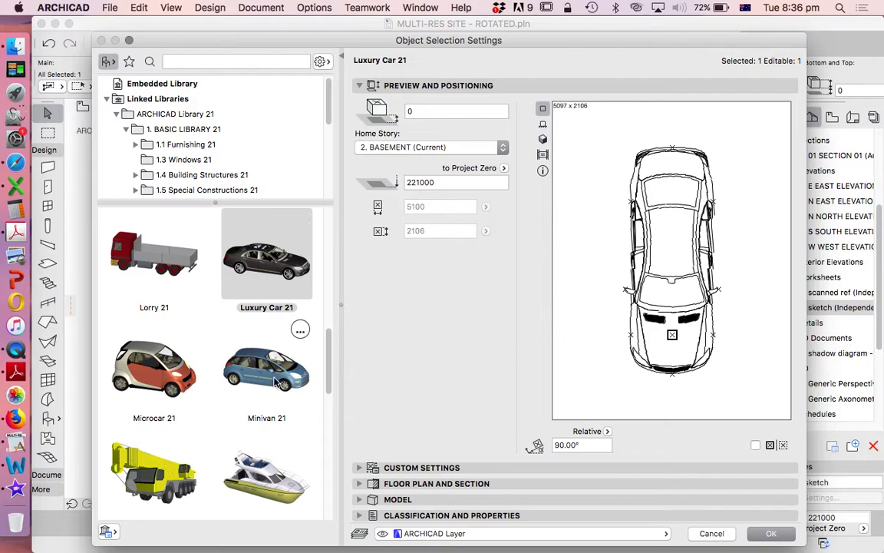
pyautogui.scroll(5, 275, 382)
pyautogui.scroll(-5, 284, 361)
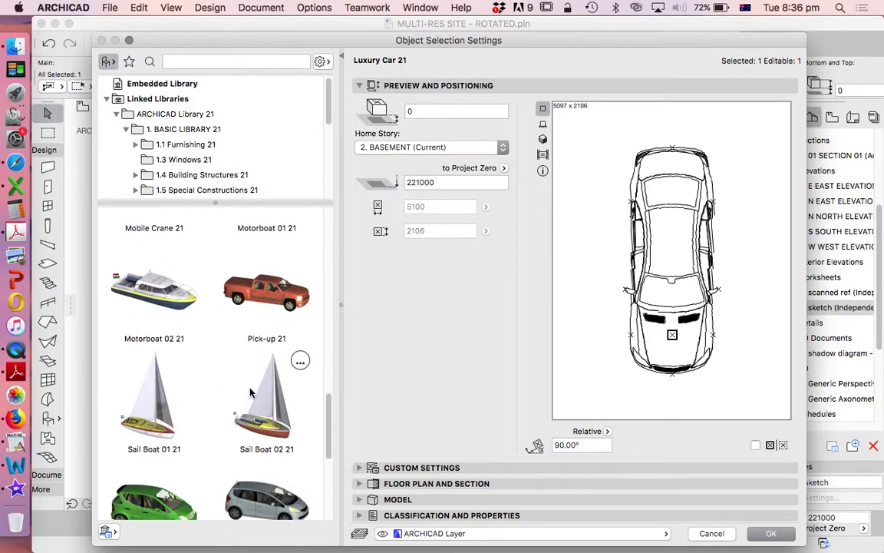
pyautogui.scroll(2, 214, 379)
pyautogui.scroll(-6, 200, 349)
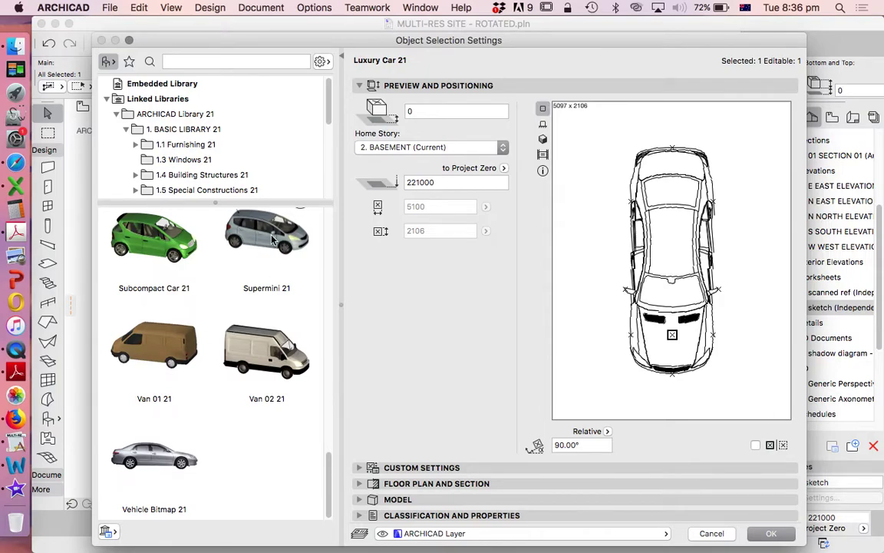
pyautogui.scroll(5, 248, 262)
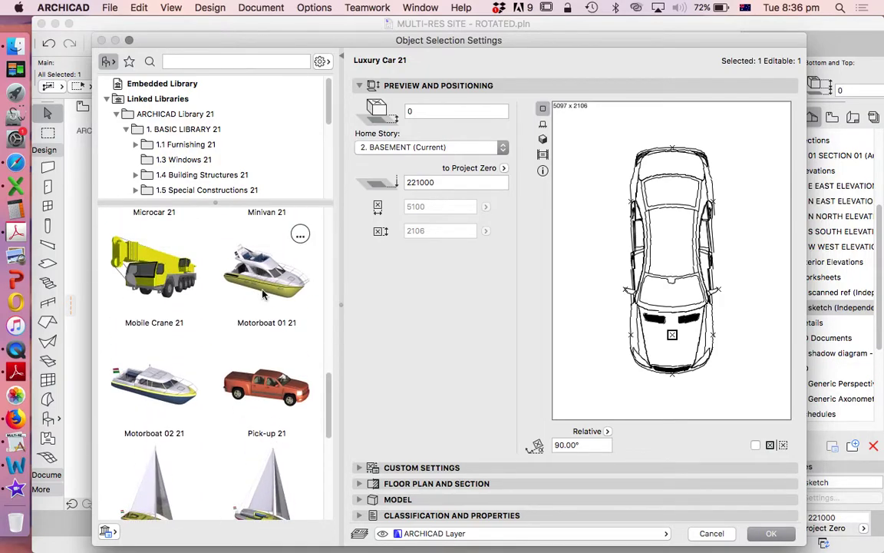
pyautogui.scroll(5, 262, 294)
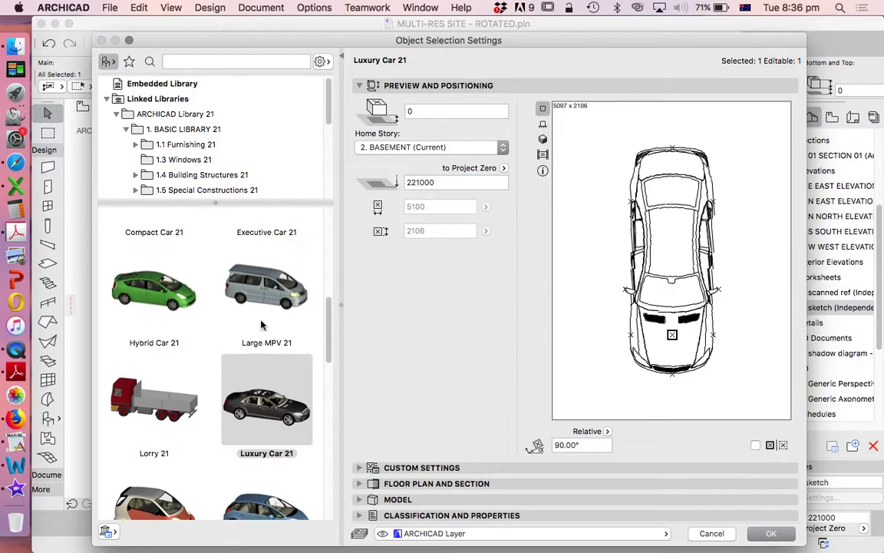
pyautogui.scroll(3, 261, 325)
pyautogui.click(154, 284)
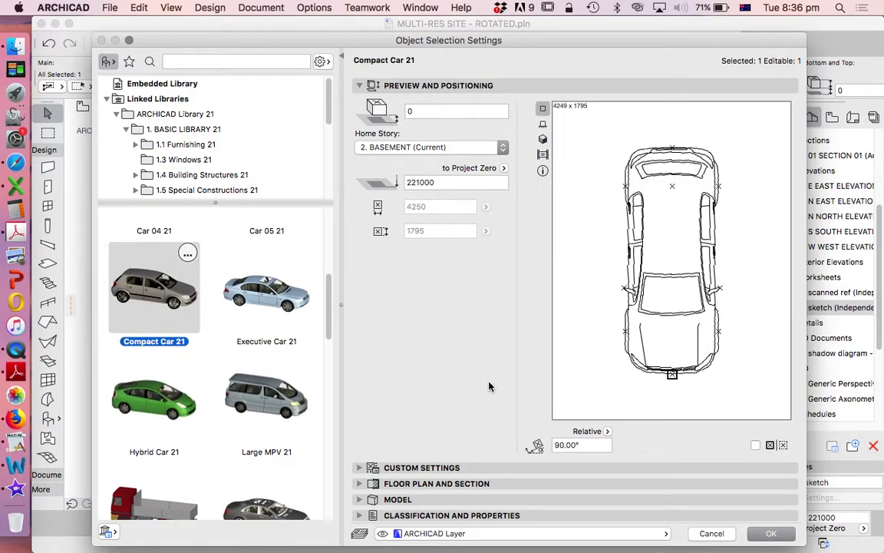
pyautogui.click(769, 532)
pyautogui.press('Escape')
pyautogui.scroll(5, 459, 224)
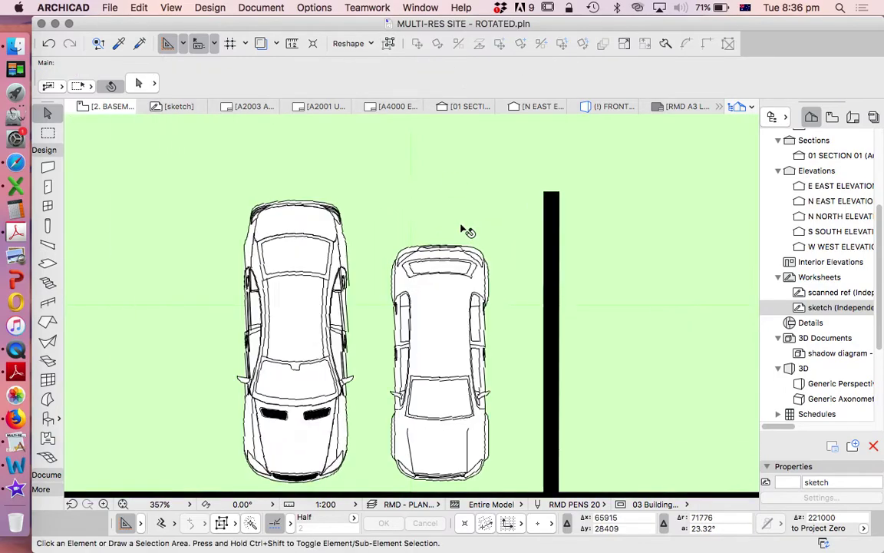
pyautogui.scroll(-4, 459, 225)
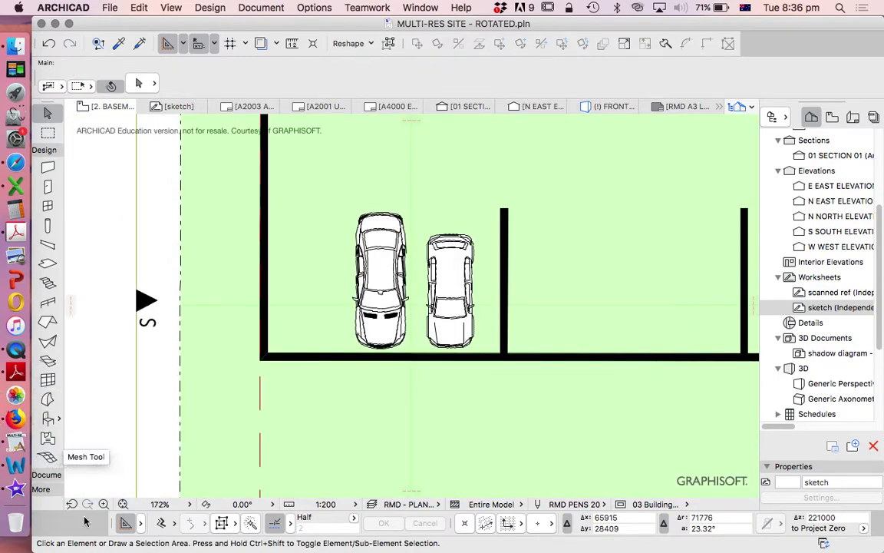
# - Draw a parking bay line parallel to the first dividing wall's left face, offset 2500 mm towards the cars
pyautogui.click(49, 478)
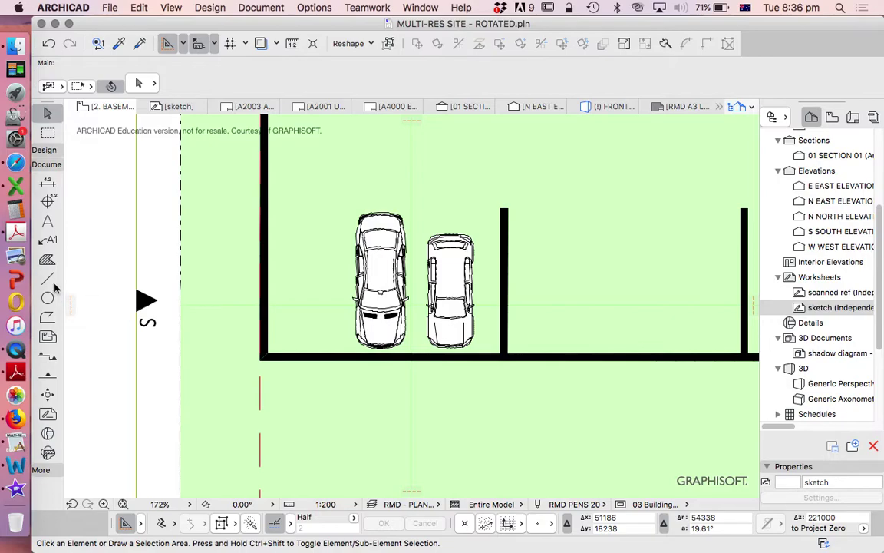
pyautogui.click(162, 522)
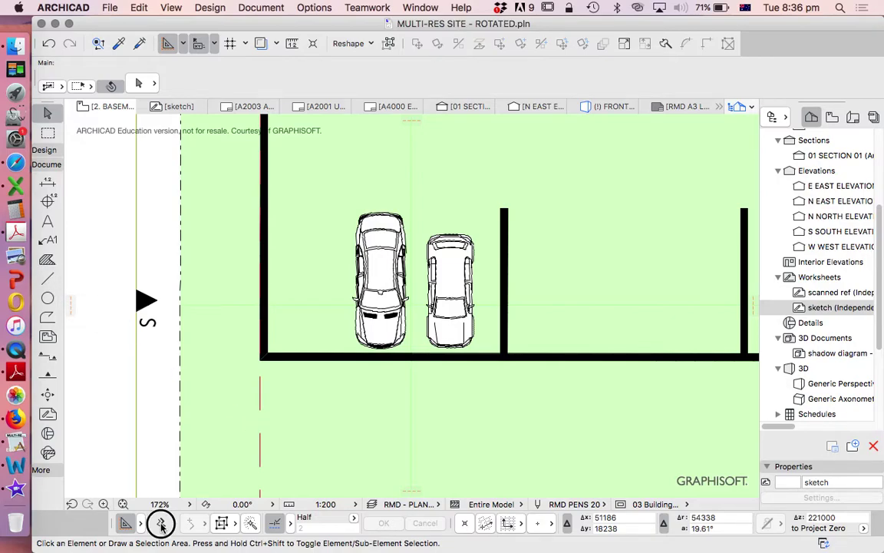
pyautogui.click(498, 354)
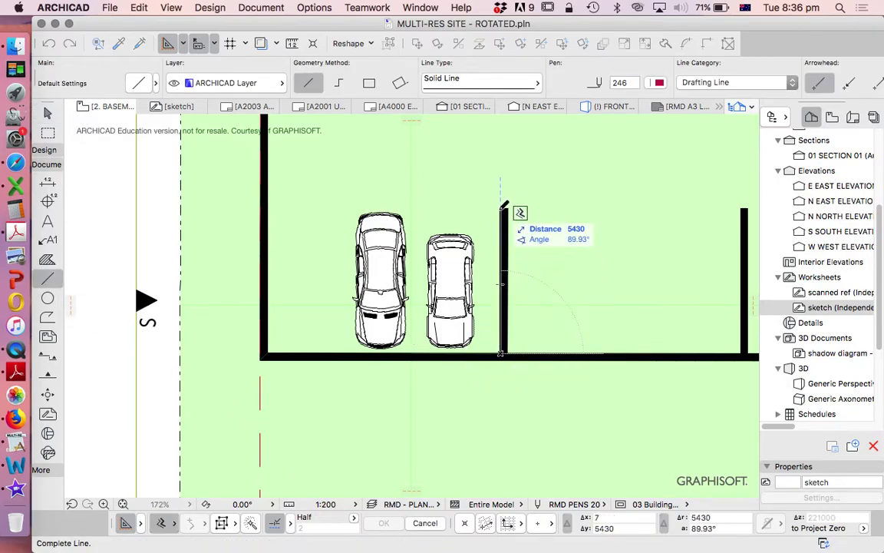
pyautogui.click(503, 206)
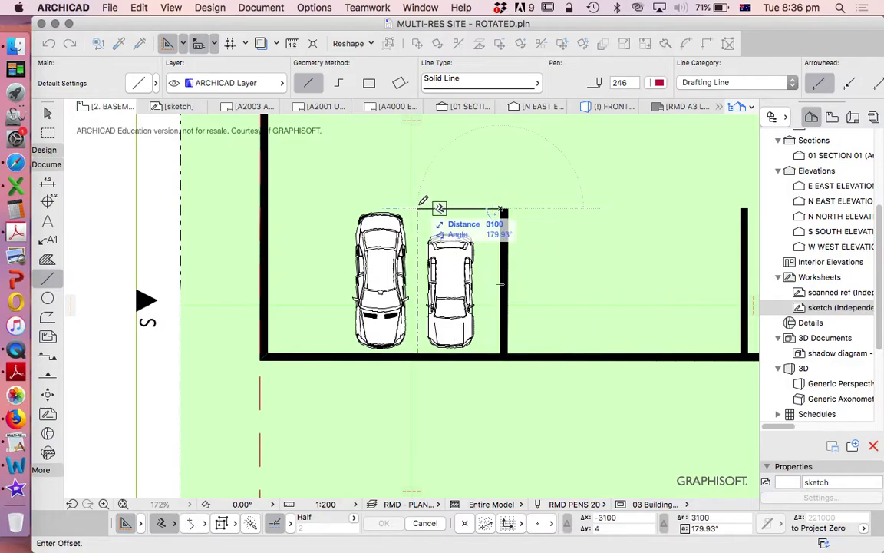
pyautogui.press('Tab')
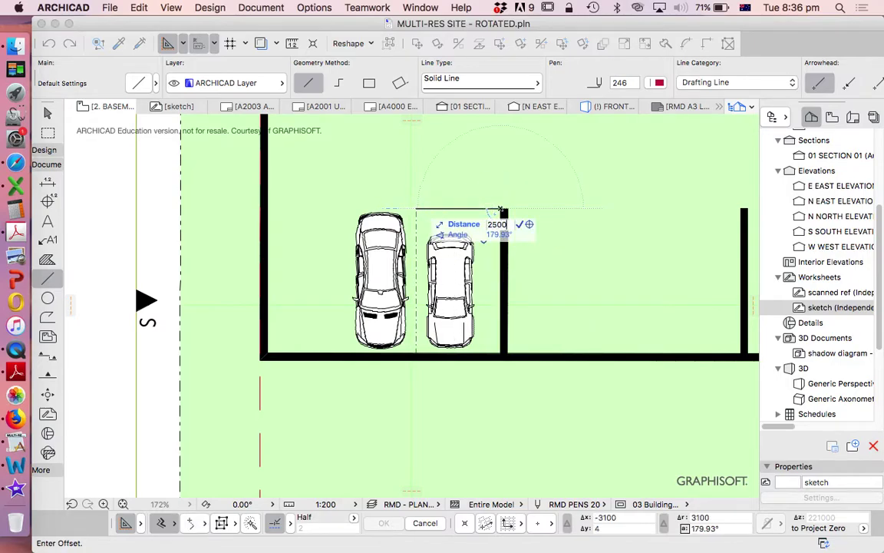
pyautogui.press('Return')
# - Copy the bay line one bay width further left, using the wall-to-line spacing as the distance
pyautogui.keyDown('shift'); pyautogui.click(434, 208); pyautogui.keyUp('shift')
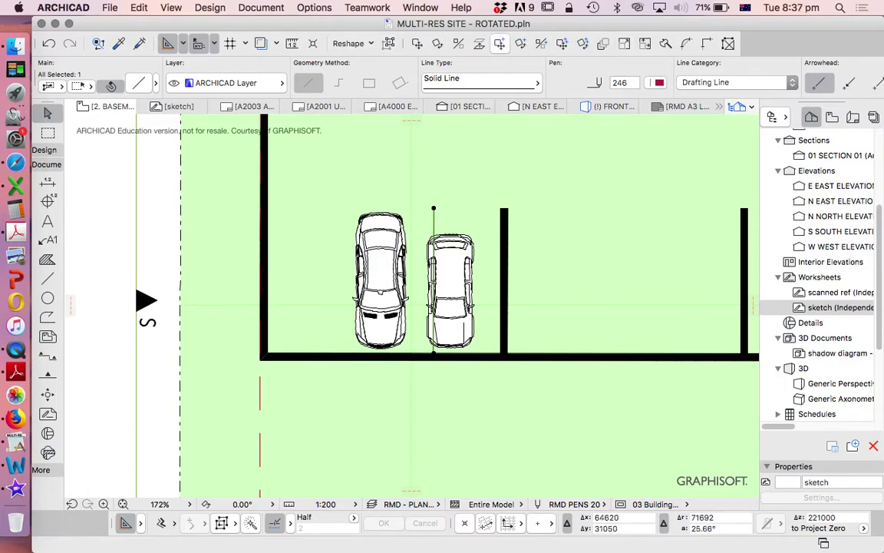
pyautogui.click(500, 43)
pyautogui.click(500, 208)
pyautogui.click(434, 209)
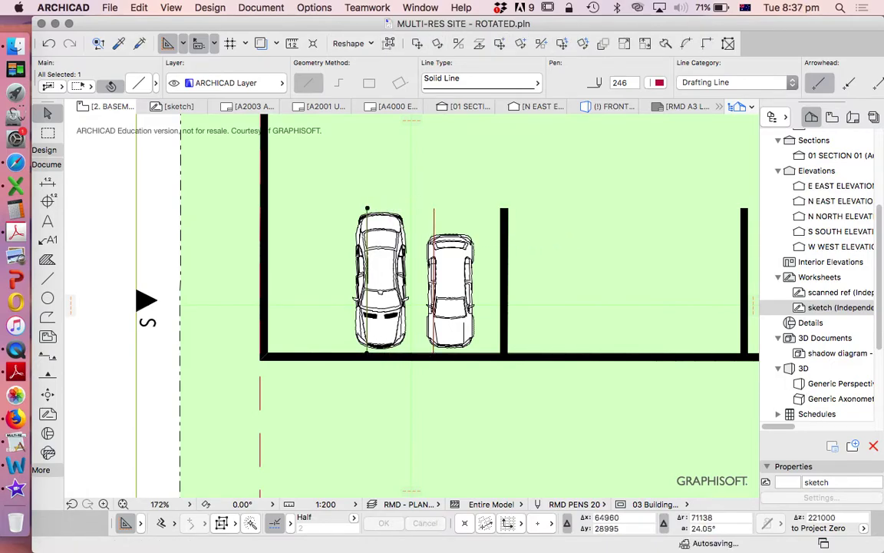
# - Move the compact car into the bay beside the dividing wall and the luxury car between the two bay lines
pyautogui.click(450, 234)
pyautogui.moveTo(450, 233); pyautogui.dragTo(464, 227)
pyautogui.click(485, 228)
pyautogui.press('Escape')
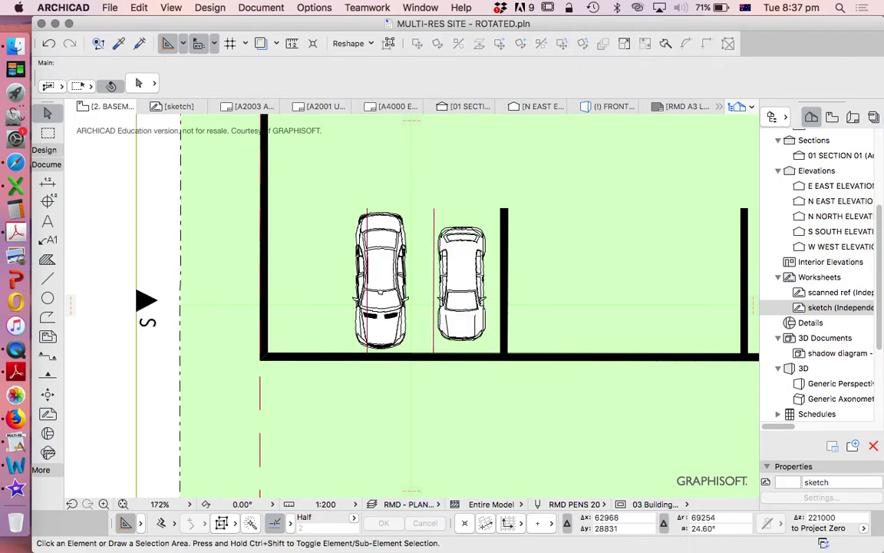
pyautogui.click(381, 212)
pyautogui.moveTo(381, 212); pyautogui.dragTo(429, 212)
pyautogui.press('Escape')
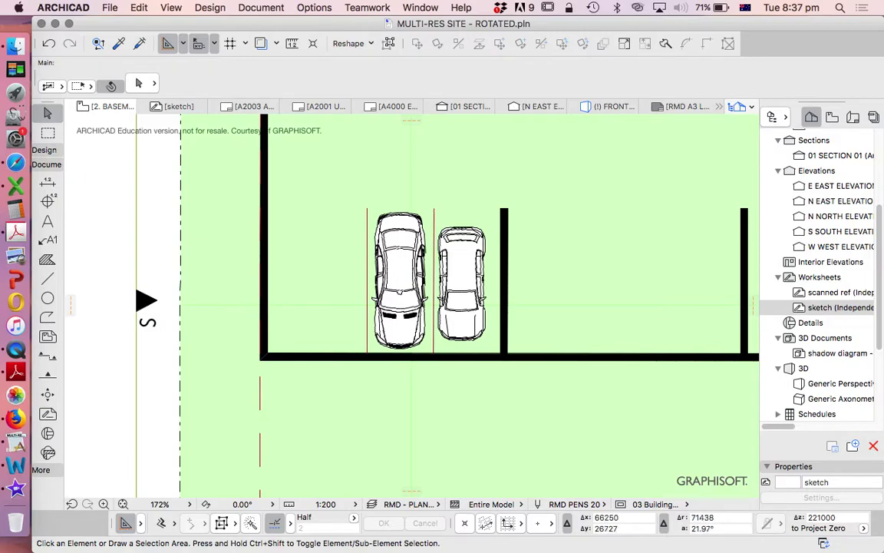
# - Show the sketch trace reference again to compare the two parking bays with the sketched layout
pyautogui.scroll(3, 458, 247)
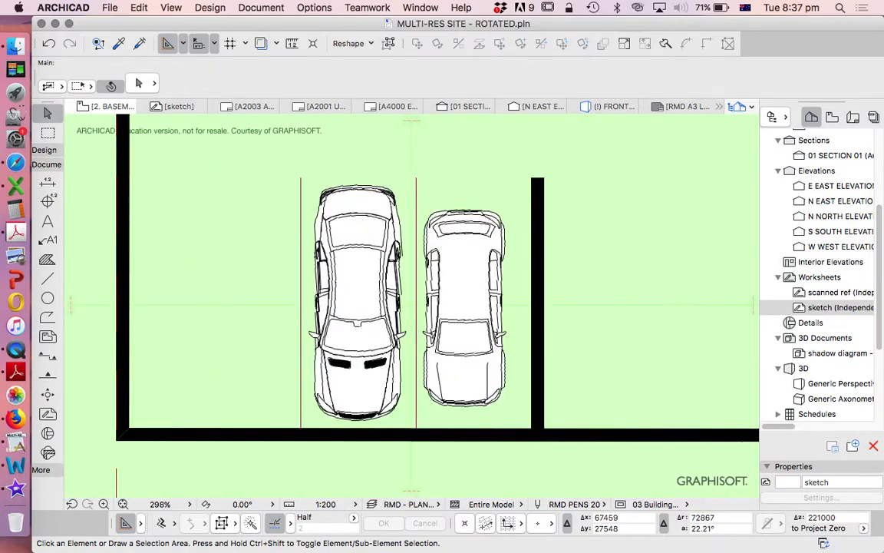
pyautogui.scroll(-2, 536, 236)
pyautogui.scroll(2, 438, 225)
pyautogui.scroll(-3, 519, 281)
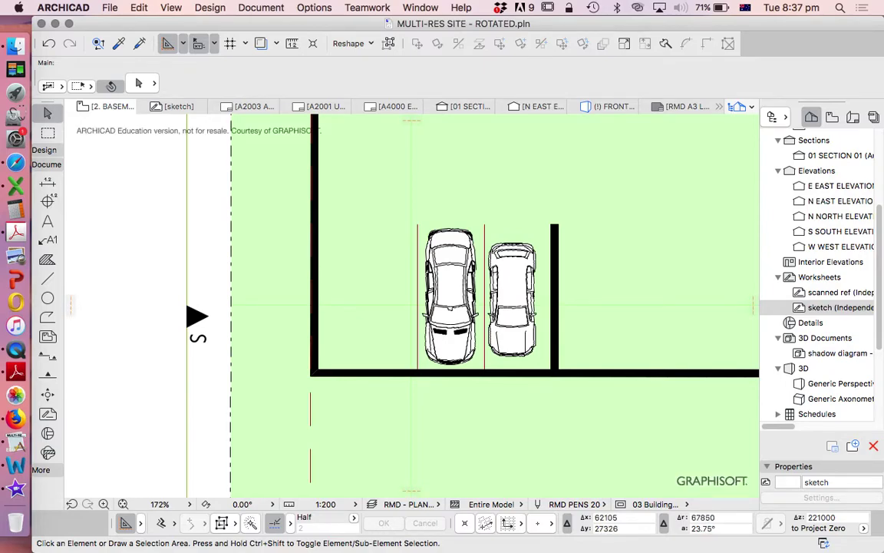
pyautogui.click(260, 43)
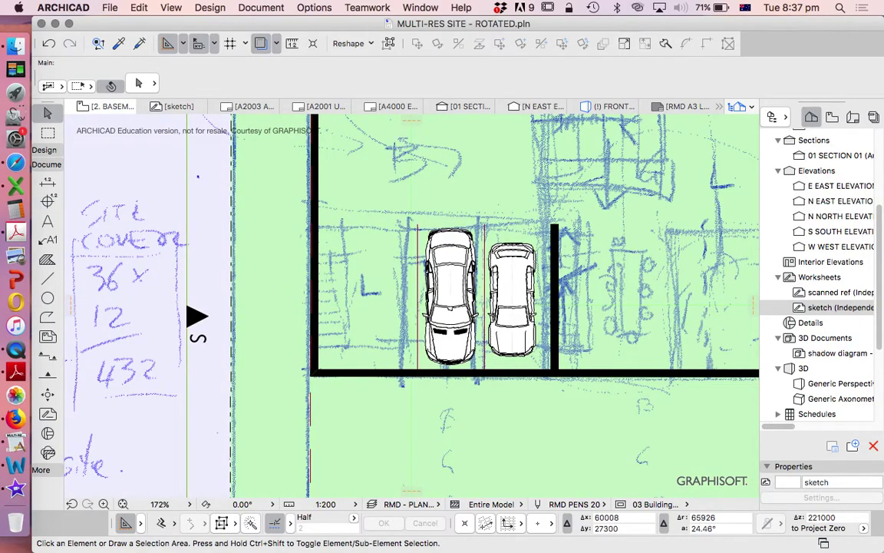
# - Compare the basement walls and the two parking bays with the sketch at detail and whole-site scale
pyautogui.scroll(-3, 351, 238)
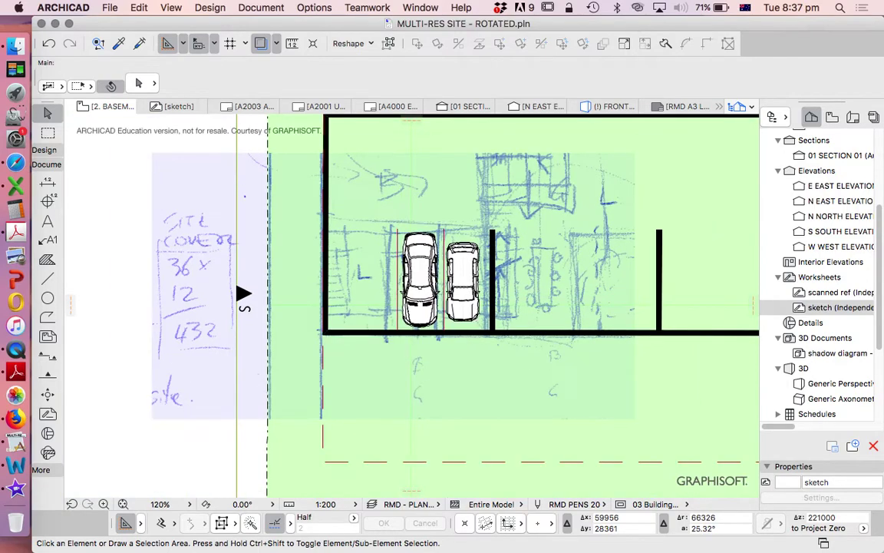
pyautogui.scroll(-4, 378, 270)
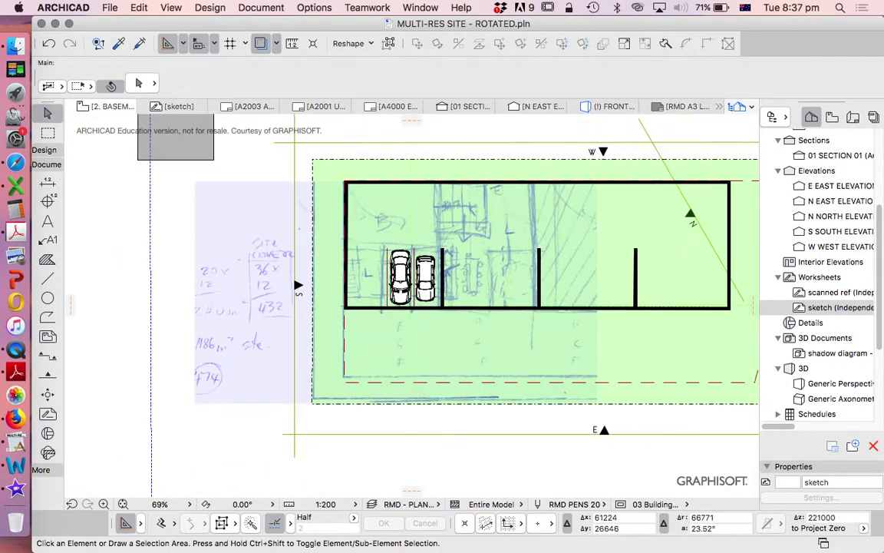
pyautogui.scroll(4, 397, 218)
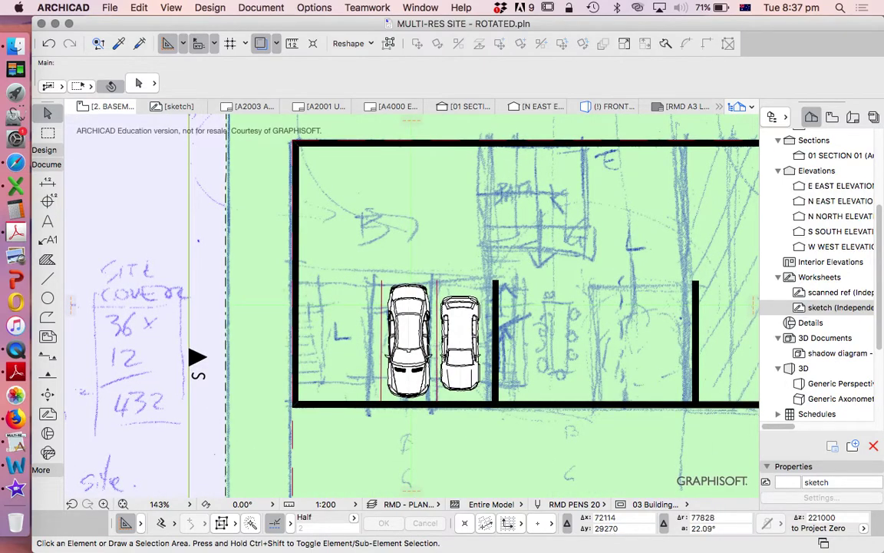
pyautogui.scroll(-4, 478, 286)
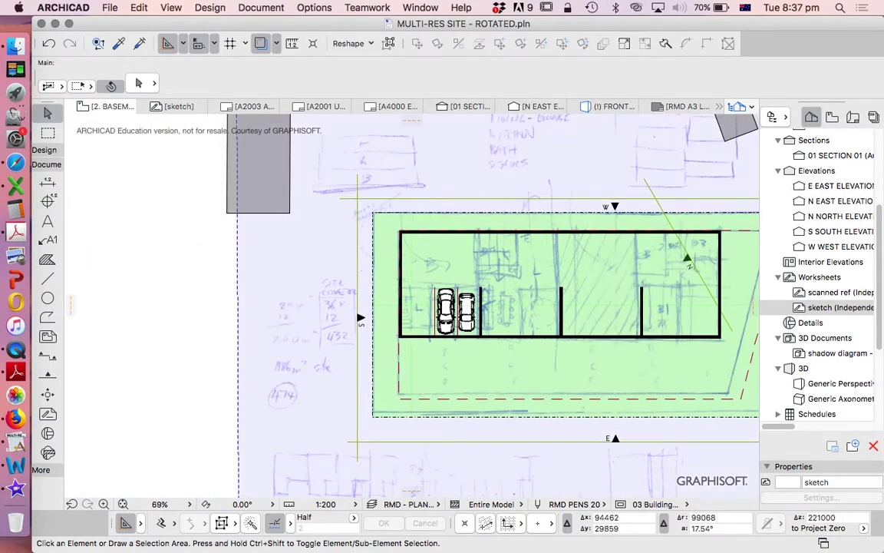
pyautogui.scroll(2, 720, 279)
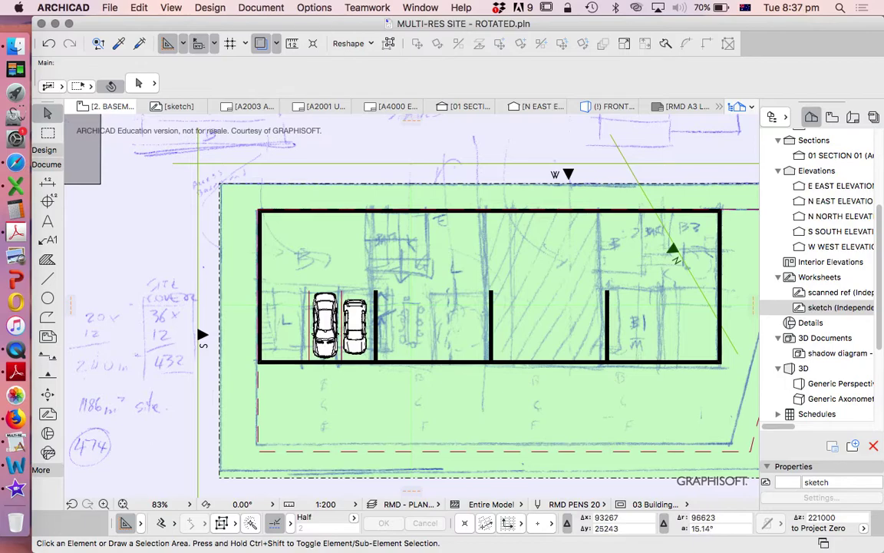
pyautogui.scroll(-3, 469, 257)
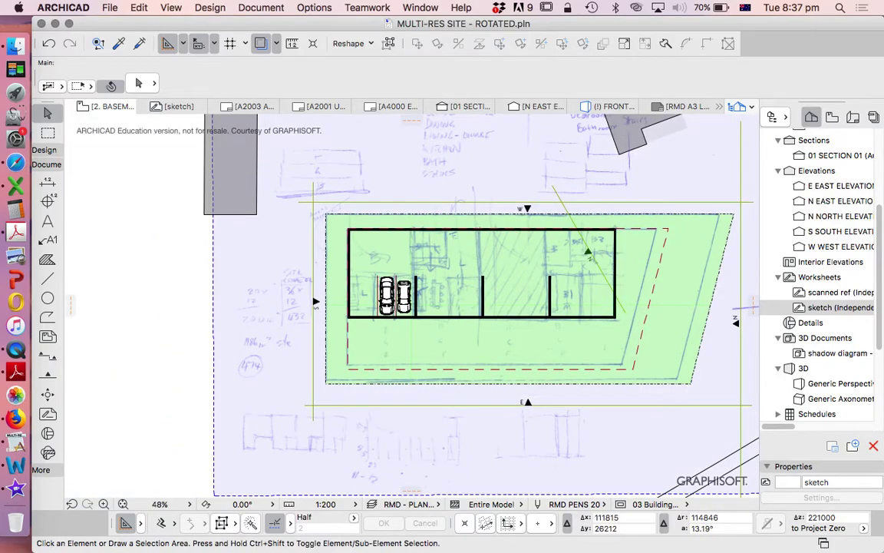
# - Open the GROUND story plan with the sketch reference behind its walls
pyautogui.scroll(5, 813, 253)
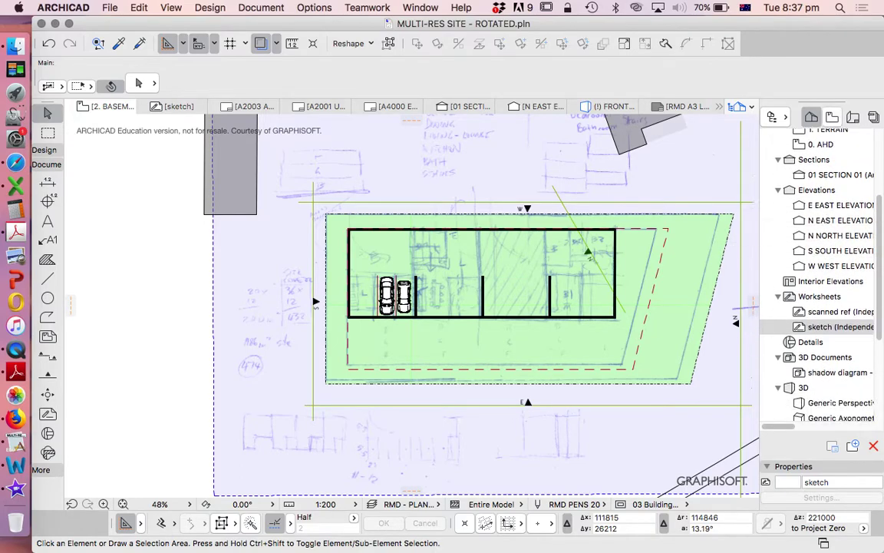
pyautogui.doubleClick(829, 227)
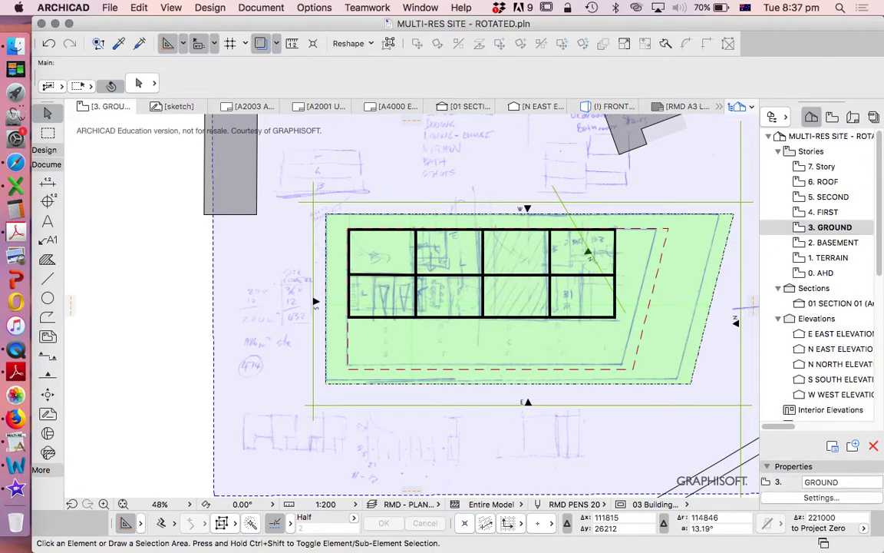
pyautogui.scroll(3, 370, 287)
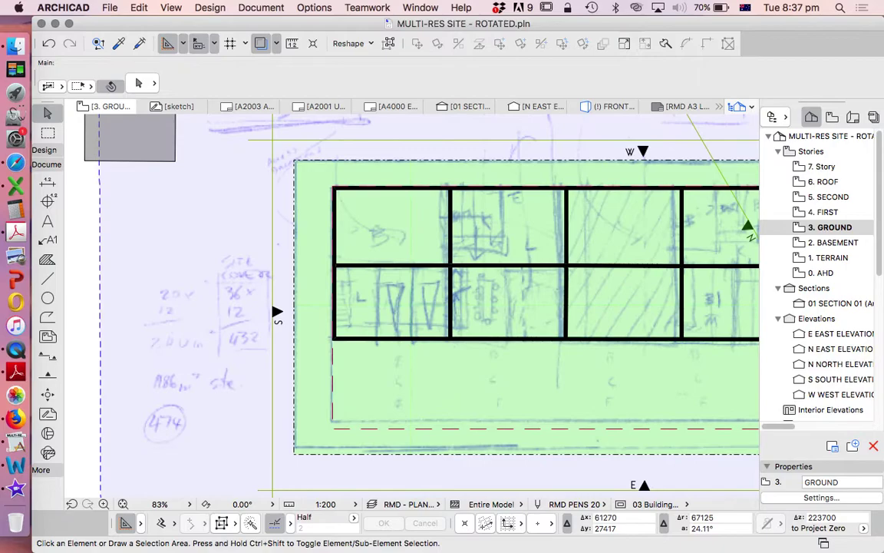
# - Drag the sketch reference from the first dividing wall's junction with the lower exterior wall to the building's lower-left corner
pyautogui.click(276, 43)
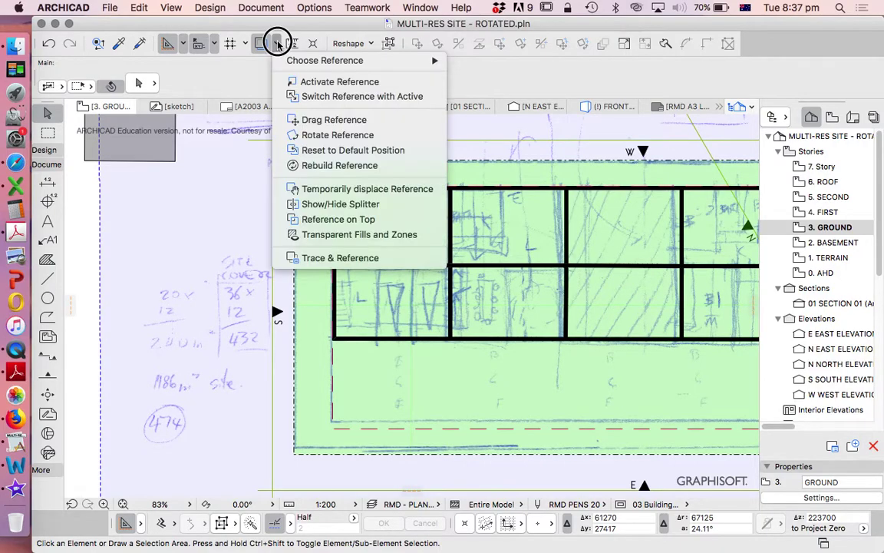
pyautogui.click(336, 118)
pyautogui.scroll(10, 449, 307)
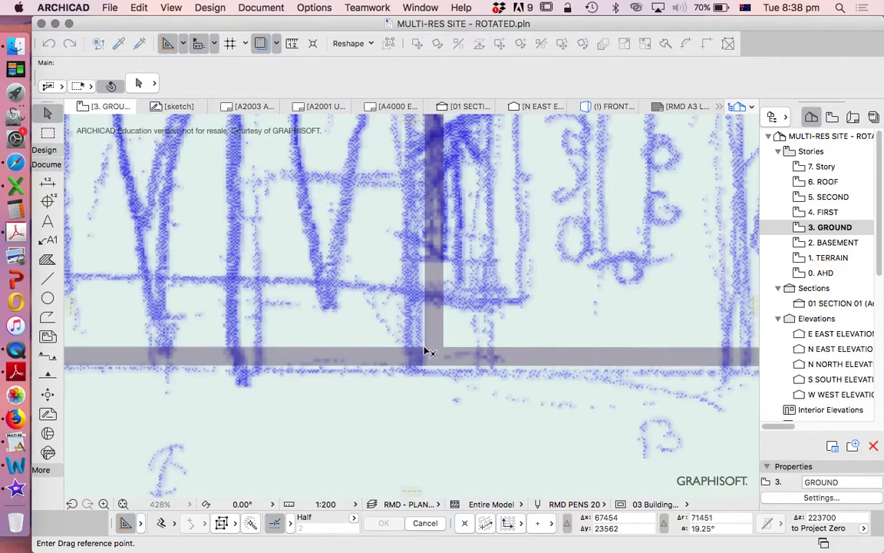
pyautogui.click(423, 349)
pyautogui.scroll(-5, 239, 344)
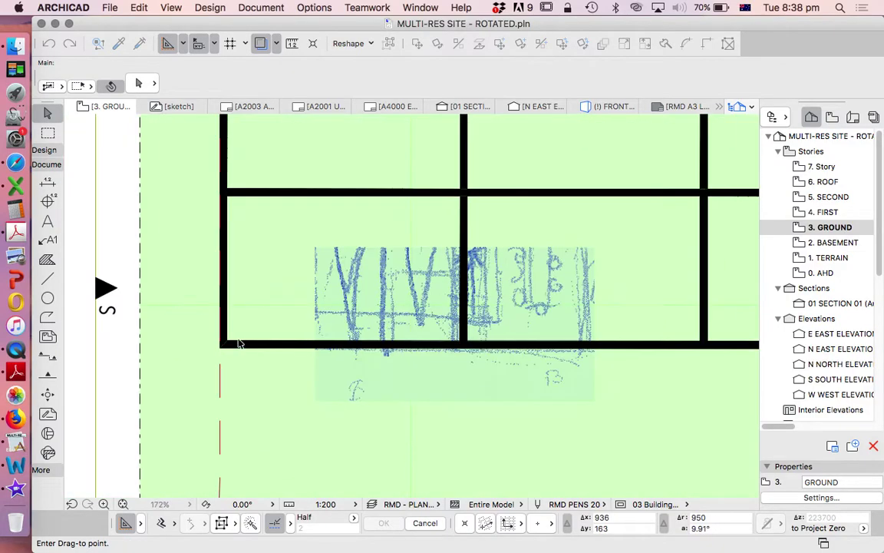
pyautogui.click(227, 346)
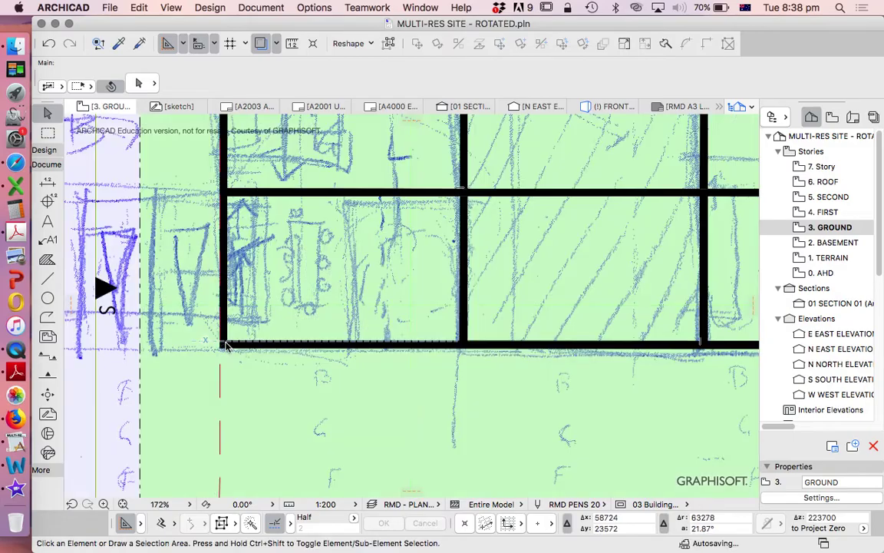
pyautogui.scroll(-5, 276, 344)
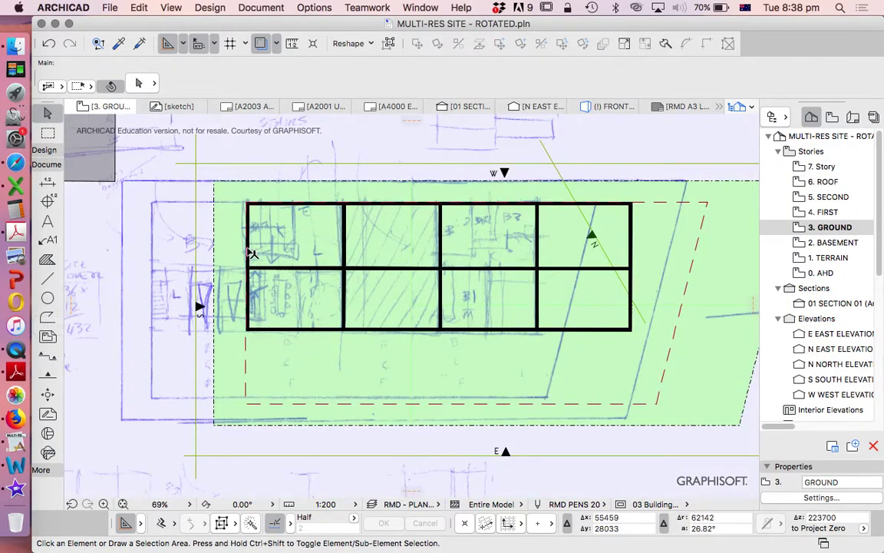
pyautogui.scroll(3, 253, 253)
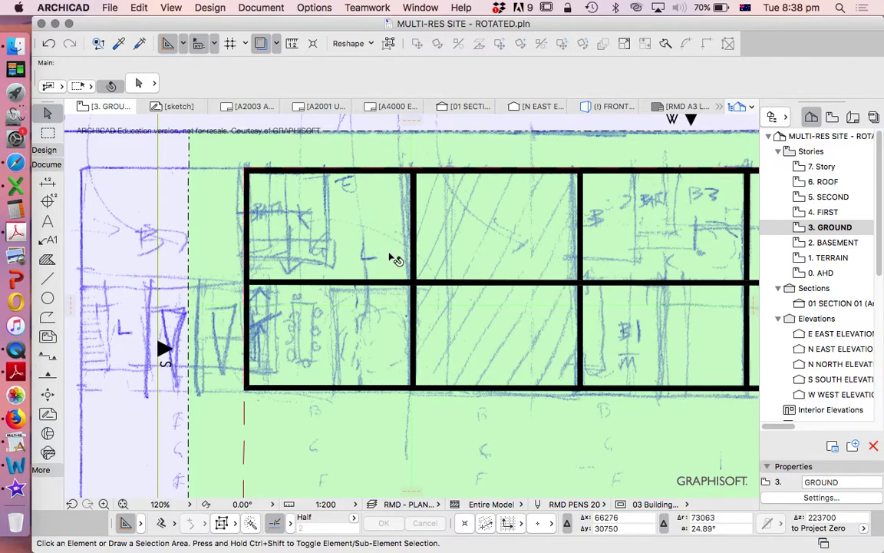
pyautogui.scroll(-2, 374, 267)
pyautogui.scroll(-2, 374, 267)
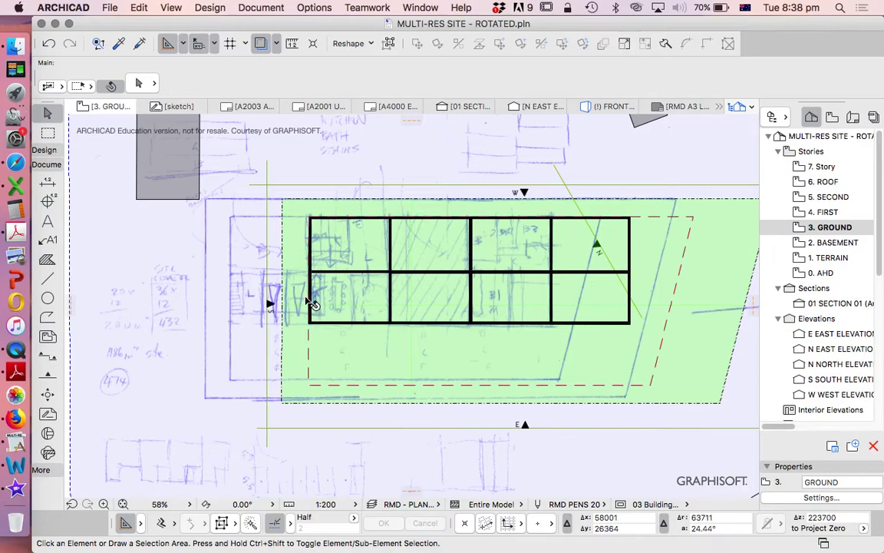
# - Open the FIRST story and drag the sketch reference from the second dividing wall's base to the building's lower-left corner
pyautogui.doubleClick(818, 213)
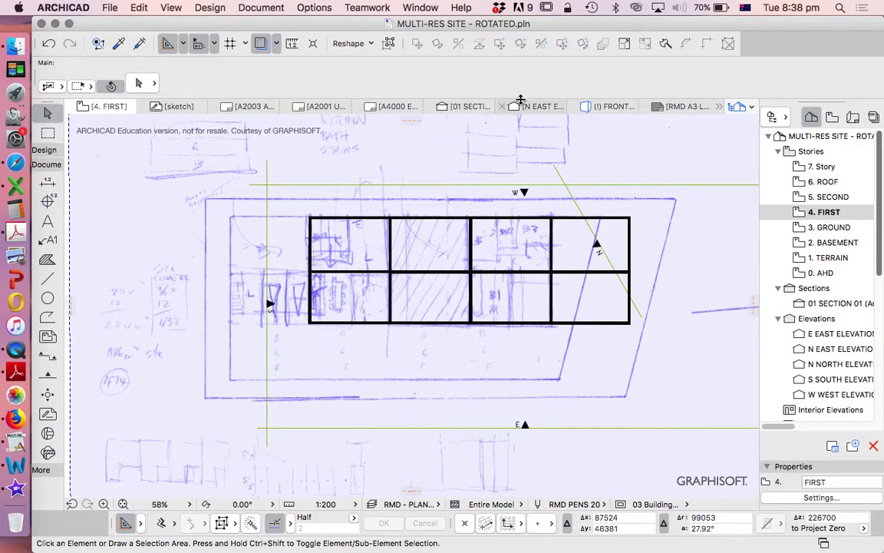
pyautogui.click(278, 45)
pyautogui.click(285, 117)
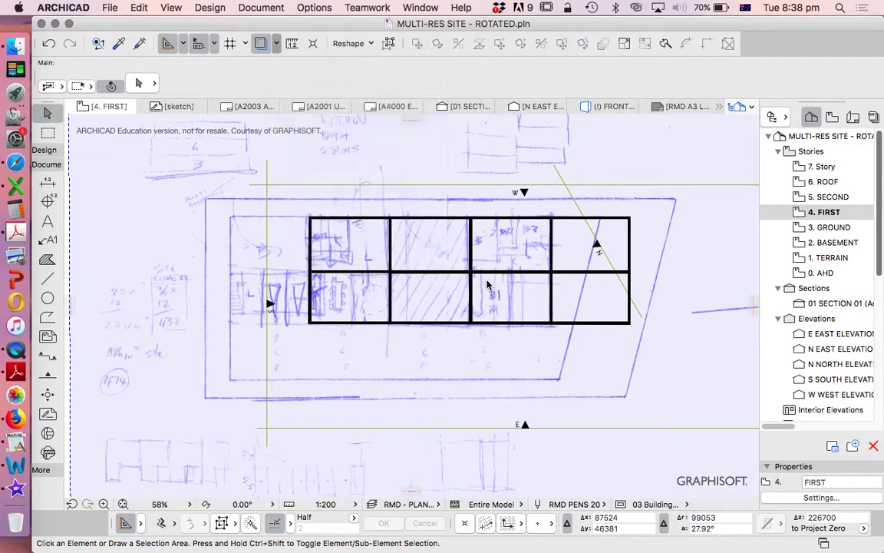
pyautogui.scroll(5, 484, 313)
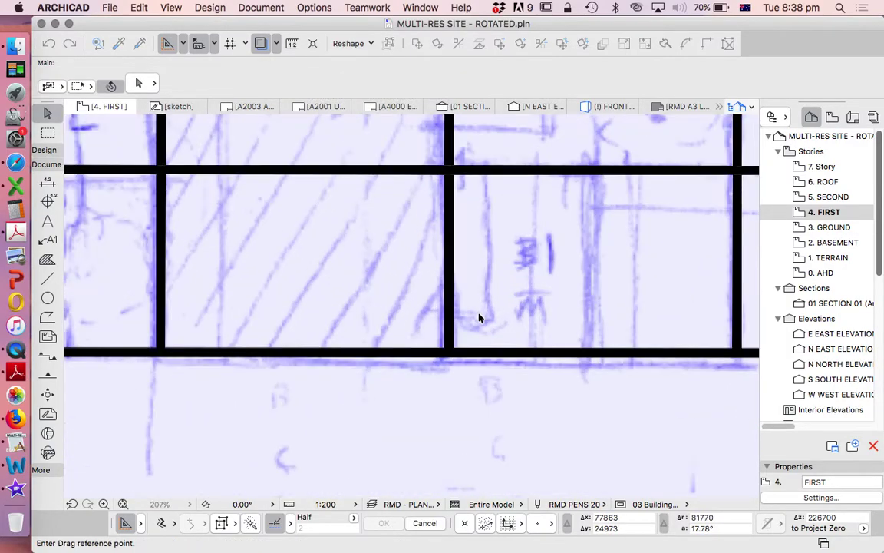
pyautogui.click(453, 350)
pyautogui.scroll(-5, 453, 350)
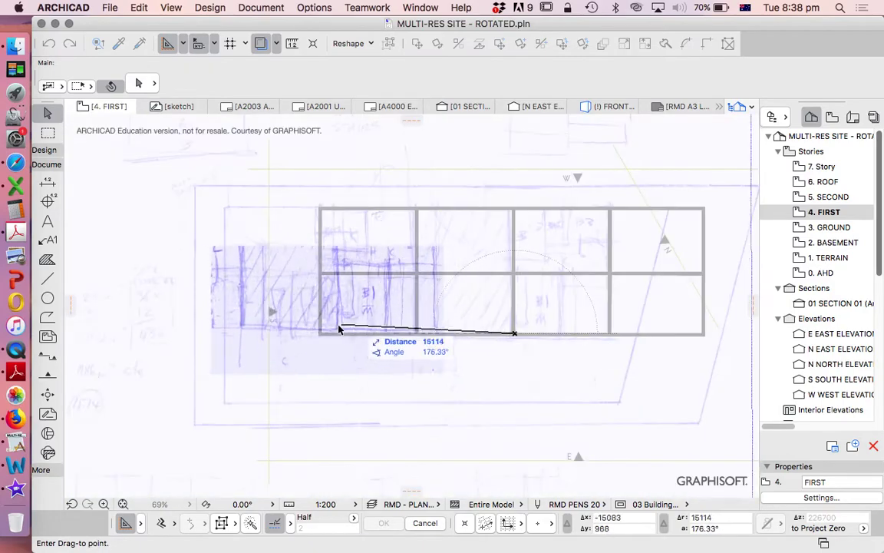
pyautogui.click(323, 334)
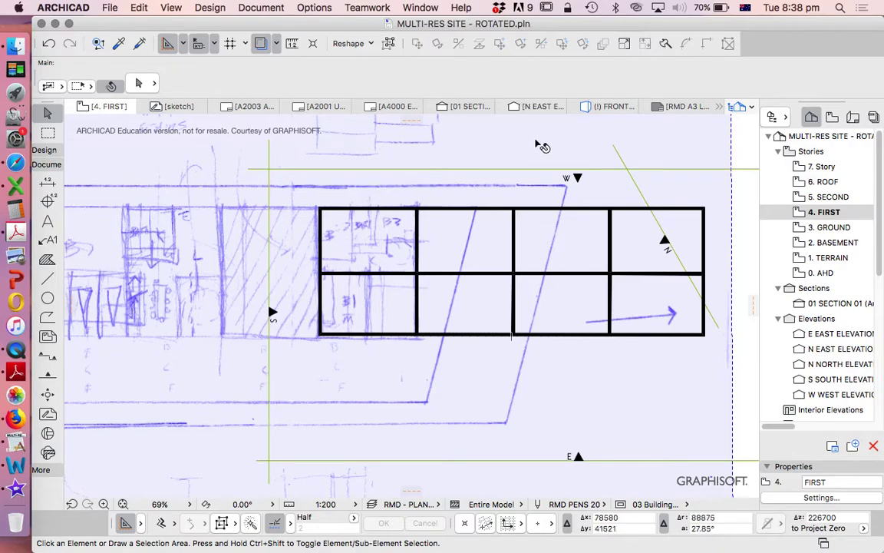
# - Examine the sketched bedroom and bathroom layout over the leftmost unit of the first floor
pyautogui.scroll(-2, 451, 290)
pyautogui.scroll(3, 423, 283)
pyautogui.scroll(-1, 402, 285)
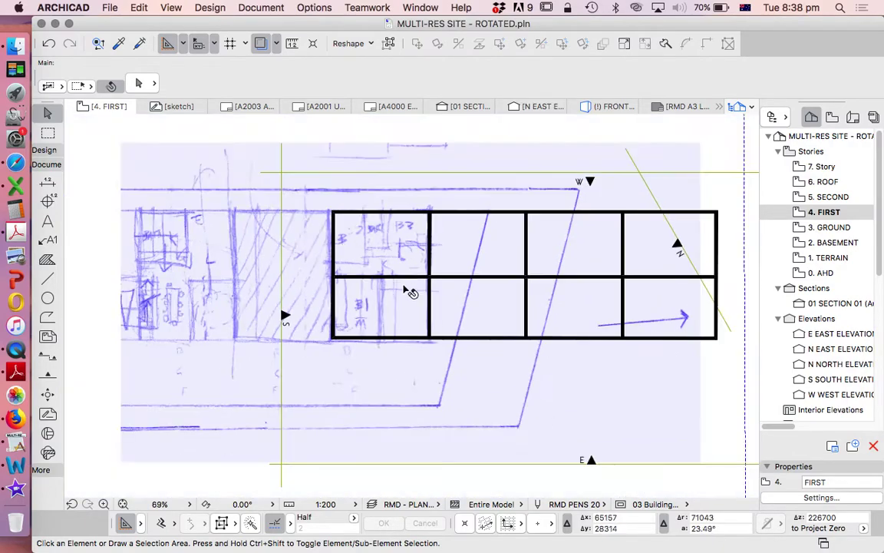
pyautogui.scroll(5, 390, 331)
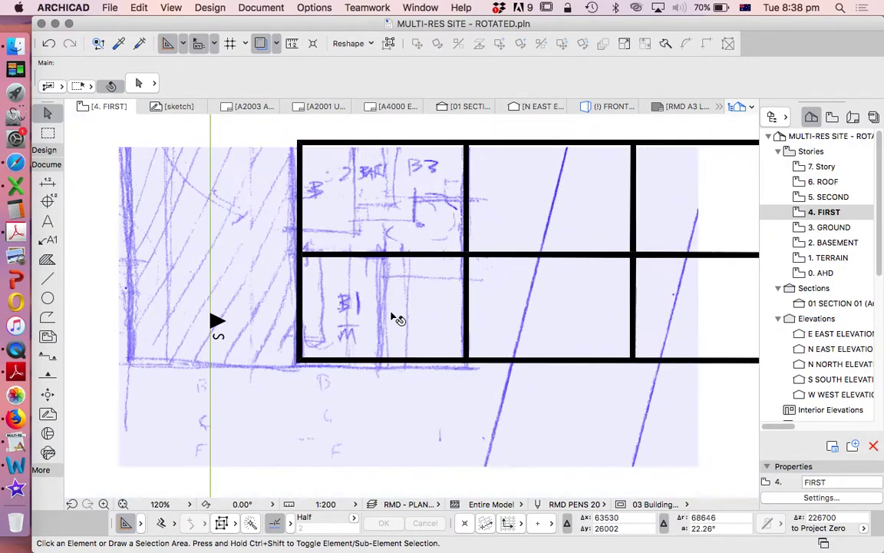
pyautogui.scroll(-5, 405, 329)
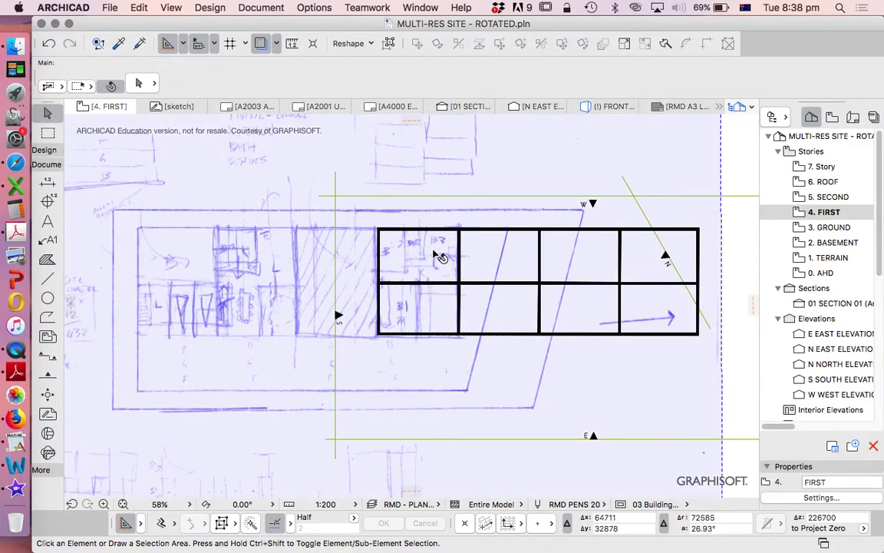
pyautogui.scroll(3, 438, 253)
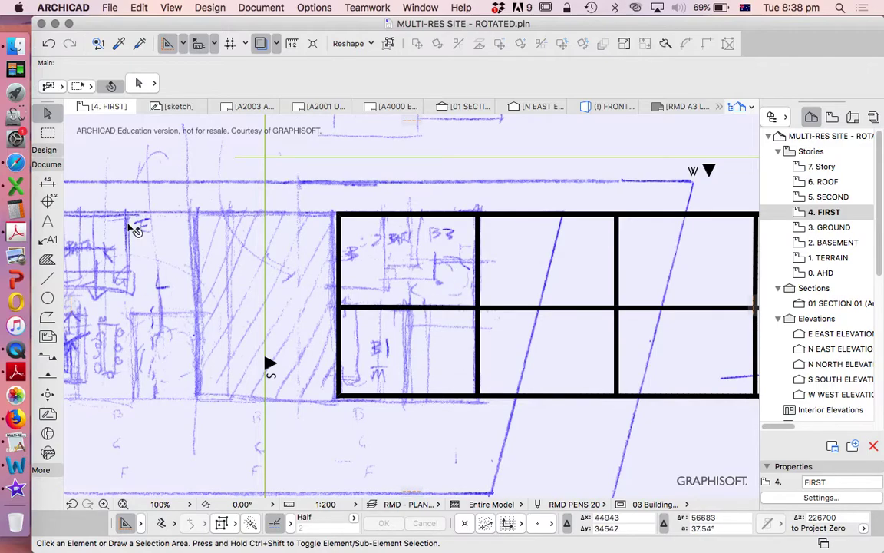
# - Set the Wall tool's default thickness to 110 mm for the internal walls
pyautogui.click(44, 150)
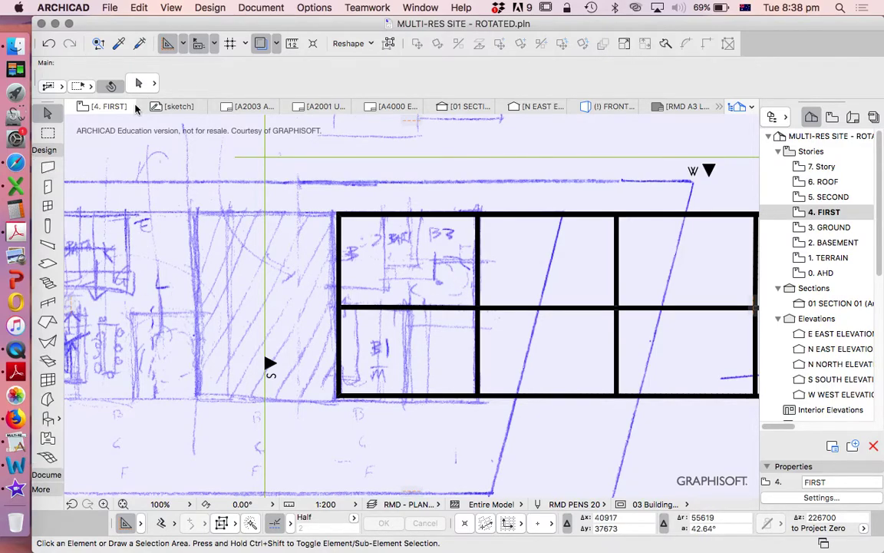
pyautogui.click(47, 167)
pyautogui.click(139, 86)
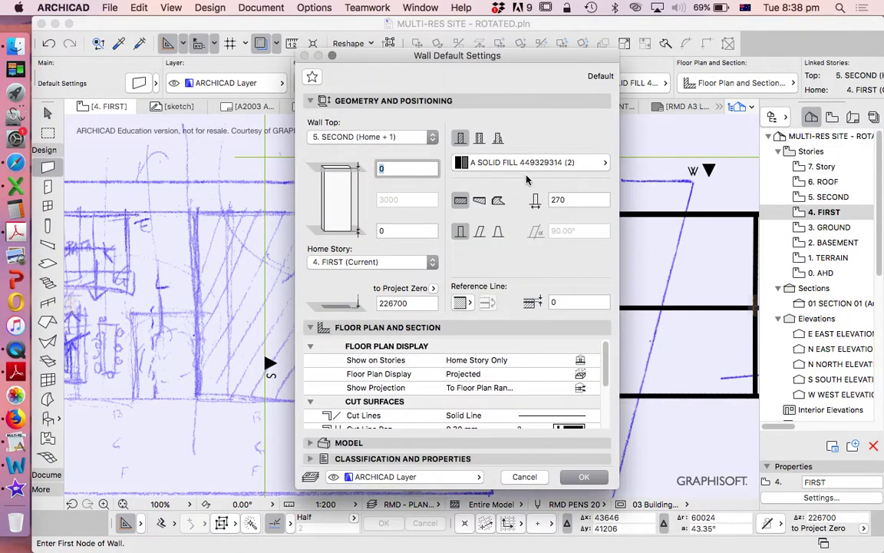
pyautogui.click(555, 199)
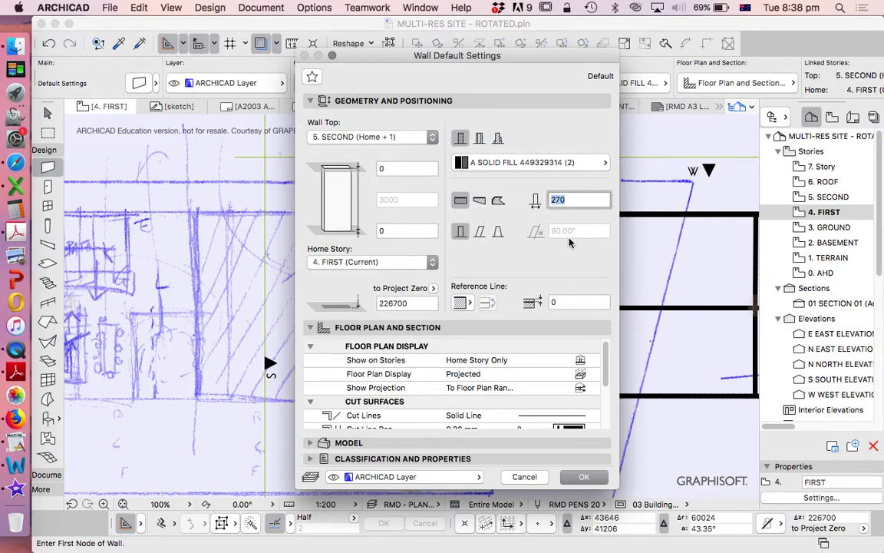
pyautogui.write('110')
pyautogui.click(583, 477)
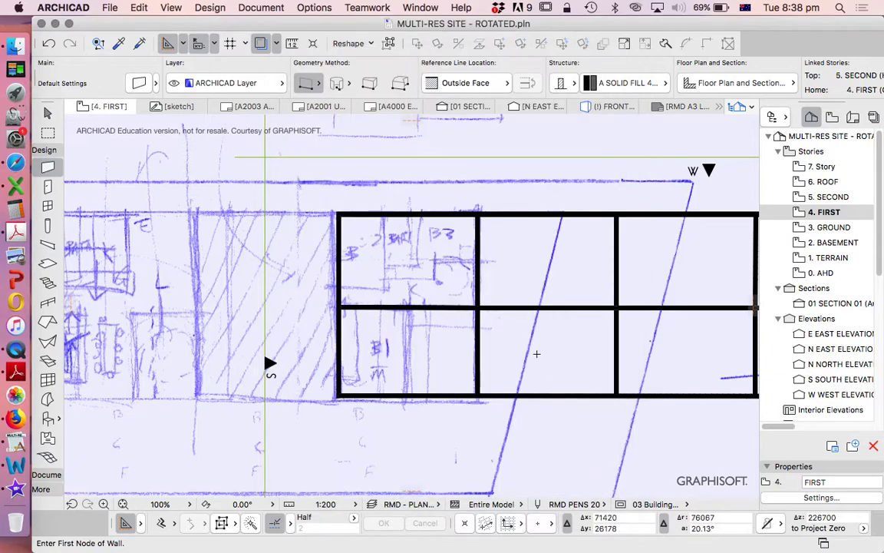
# - Draw a wall with an Inside Face reference line along the leftmost unit's left wall, from the lower exterior wall to the middle wall
pyautogui.scroll(3, 379, 366)
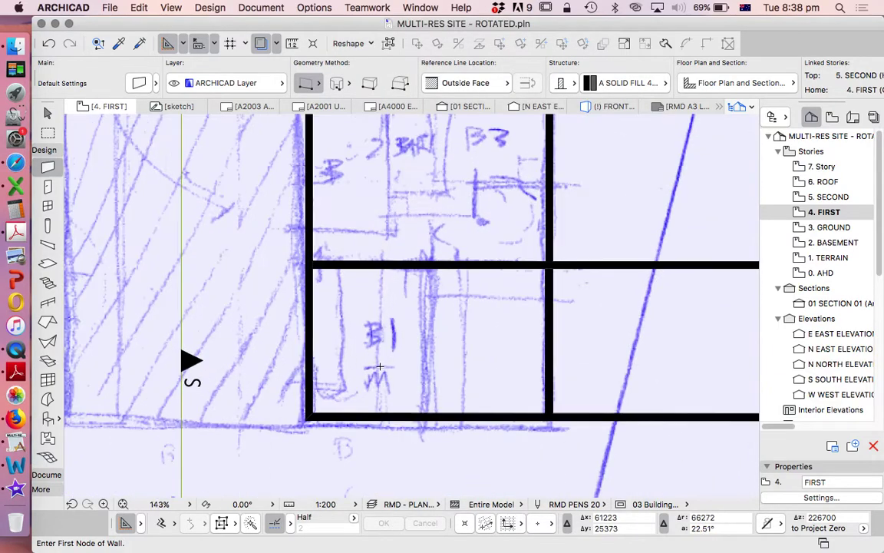
pyautogui.click(311, 415)
pyautogui.scroll(5, 323, 299)
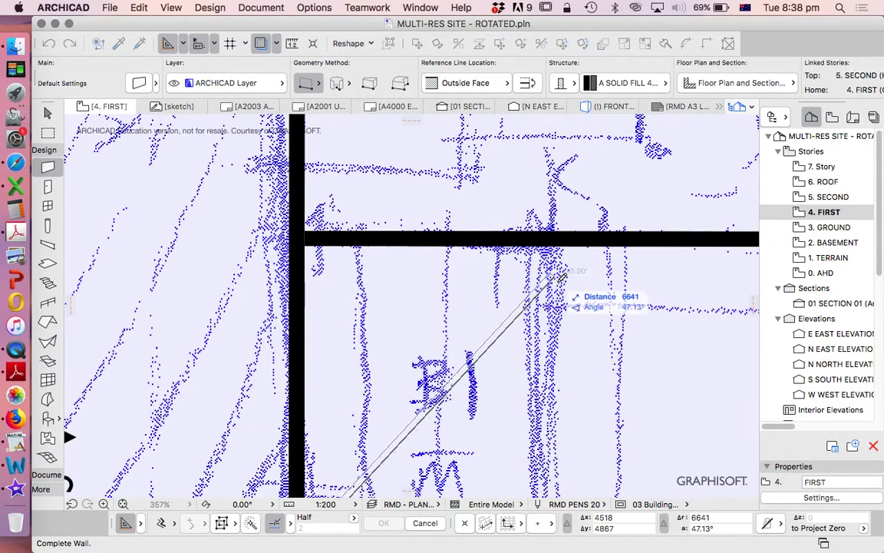
pyautogui.click(503, 82)
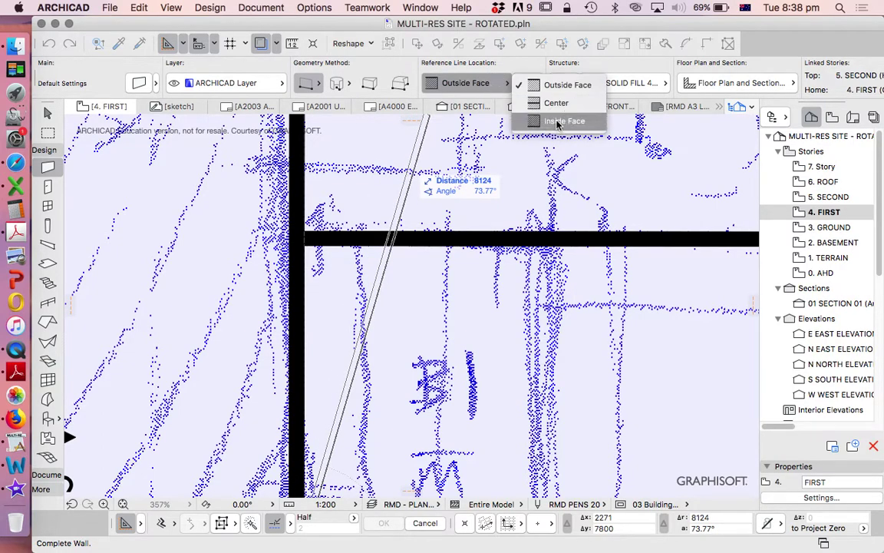
pyautogui.click(537, 121)
pyautogui.click(310, 241)
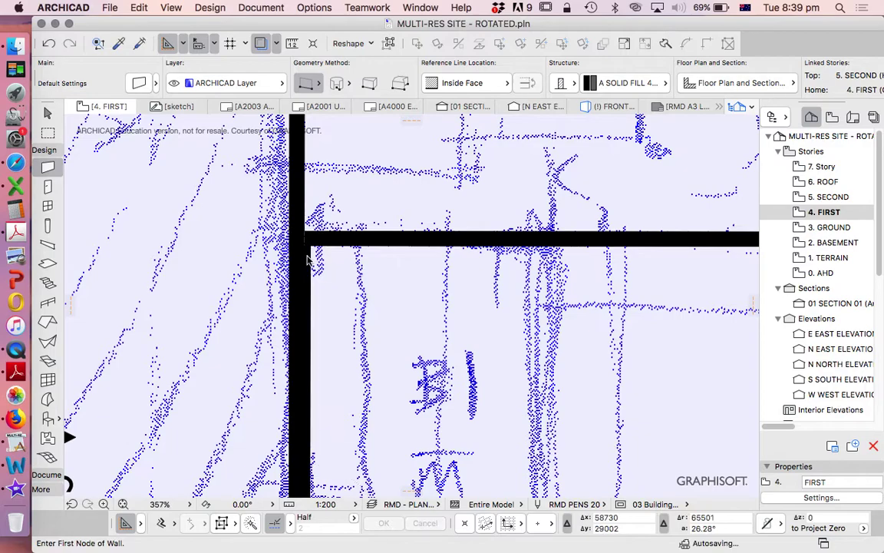
pyautogui.press('Escape')
# - Try moving the 110 mm wall 4000 mm right from the leftmost lower unit's left wall, and undo the move
pyautogui.moveTo(310, 263); pyautogui.dragTo(547, 262)
pyautogui.scroll(-3, 546, 262)
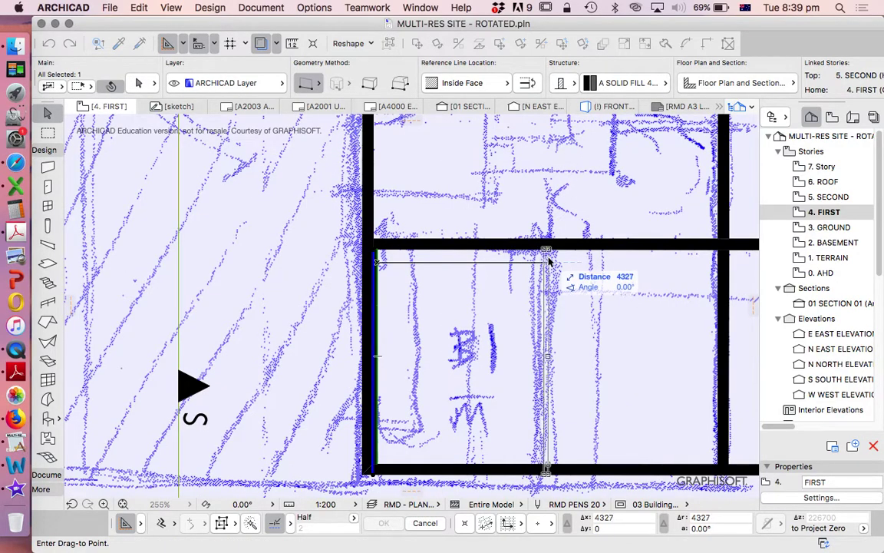
pyautogui.press('Tab')
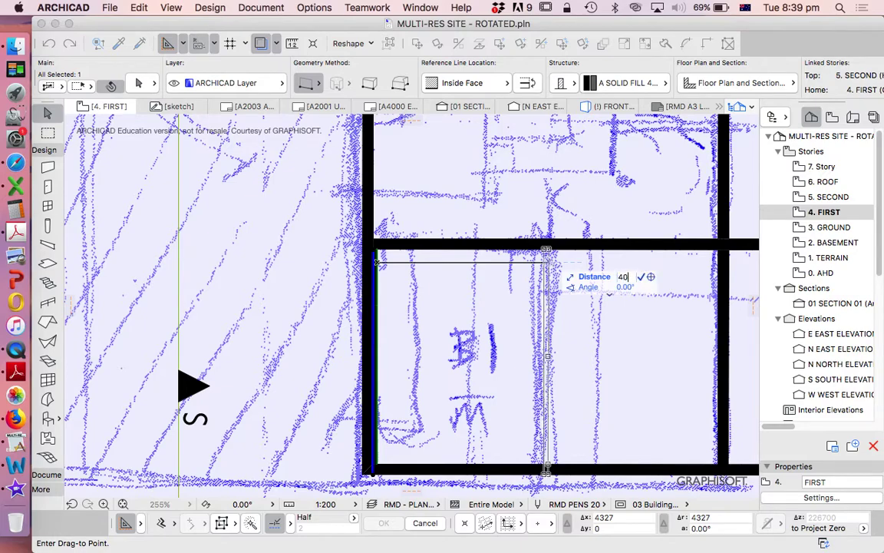
pyautogui.write('4000')
pyautogui.press('Return')
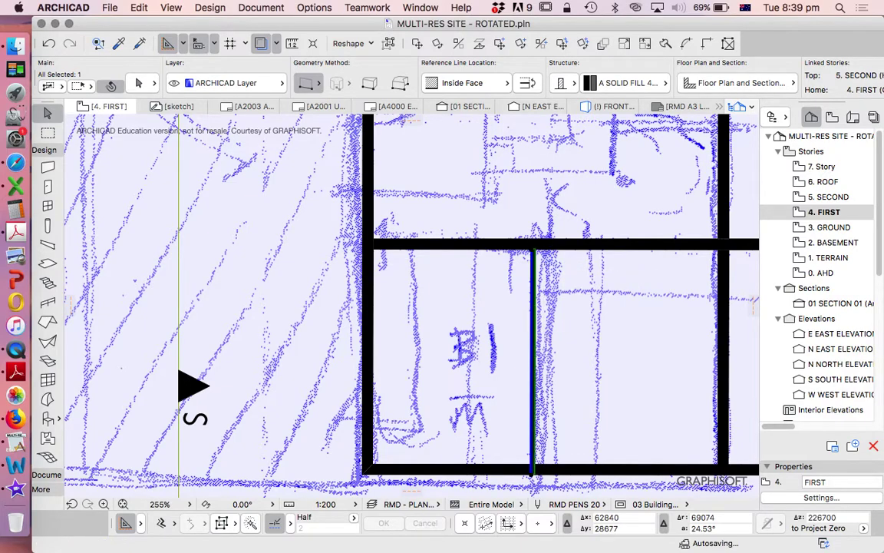
pyautogui.scroll(-3, 497, 291)
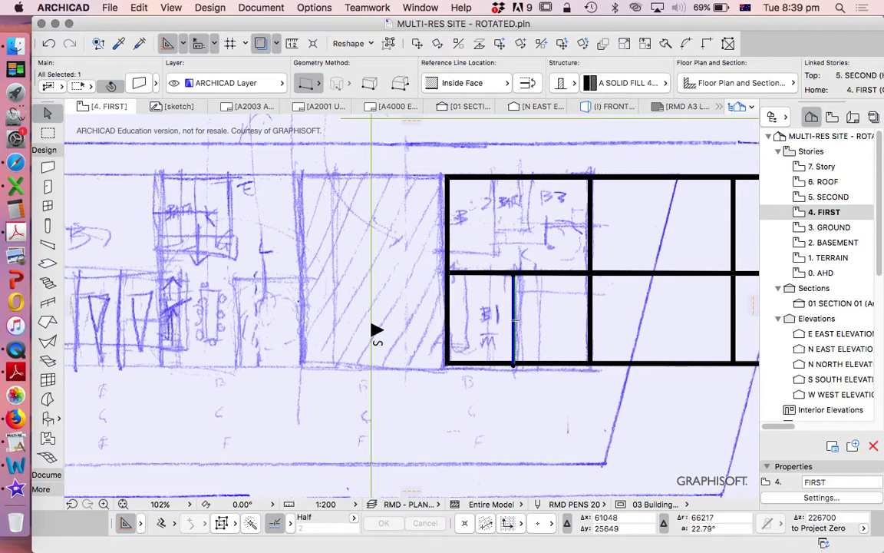
pyautogui.scroll(3, 525, 337)
pyautogui.press('super+z')
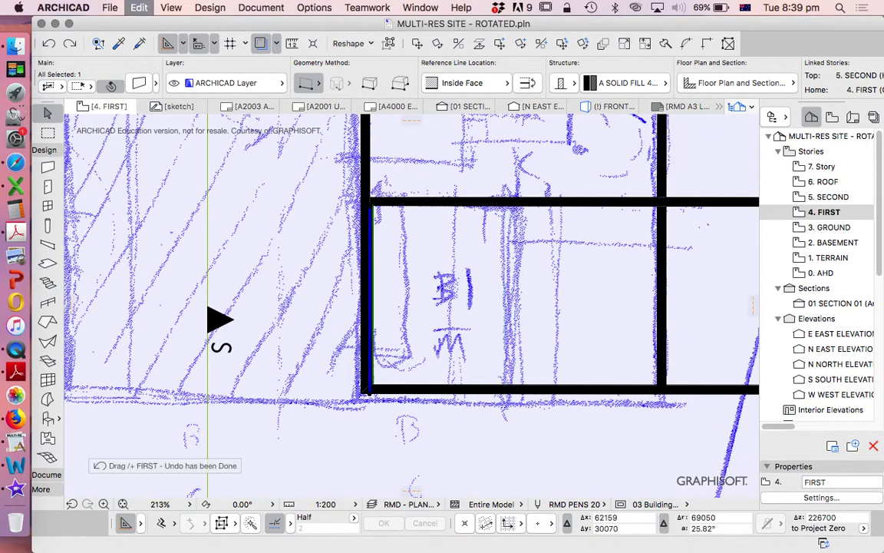
# - Move the 110 mm wall 1100 mm to the right, away from the leftmost lower unit's left wall
pyautogui.press('super+d')
pyautogui.click(416, 150)
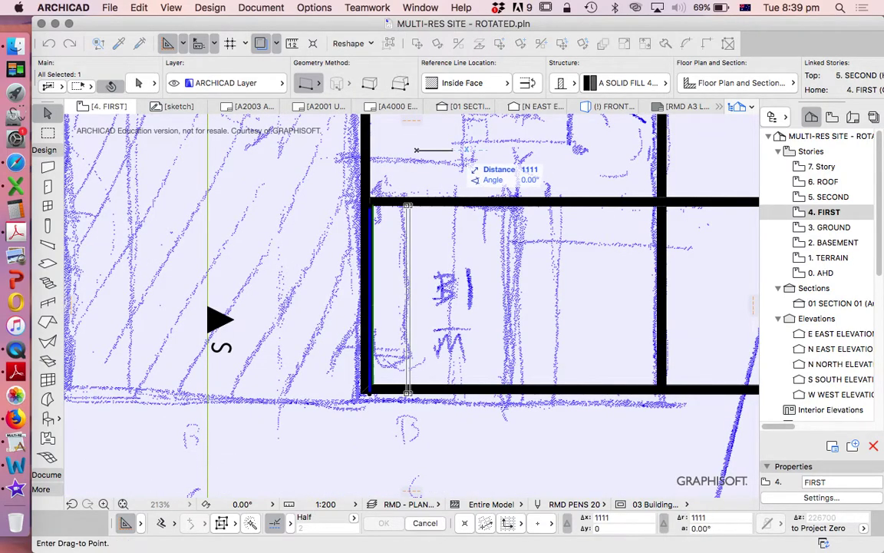
pyautogui.write('100')
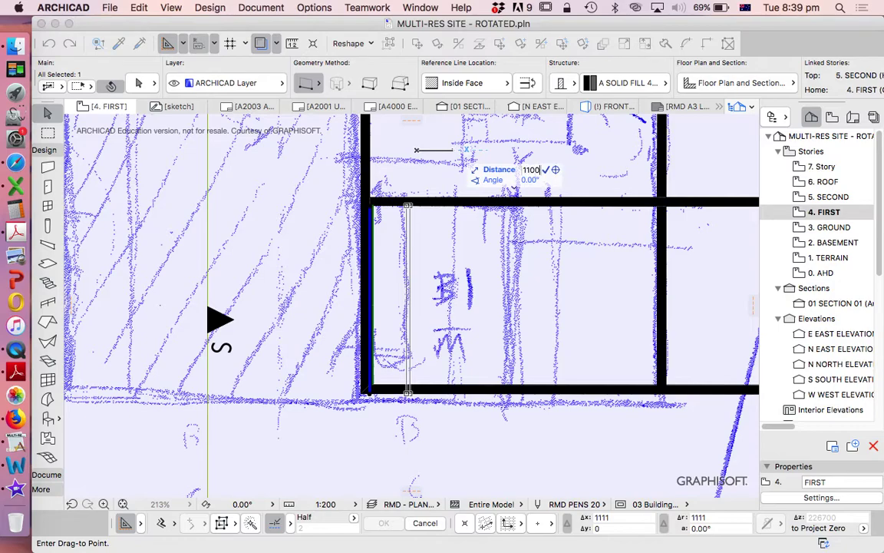
pyautogui.press('Return')
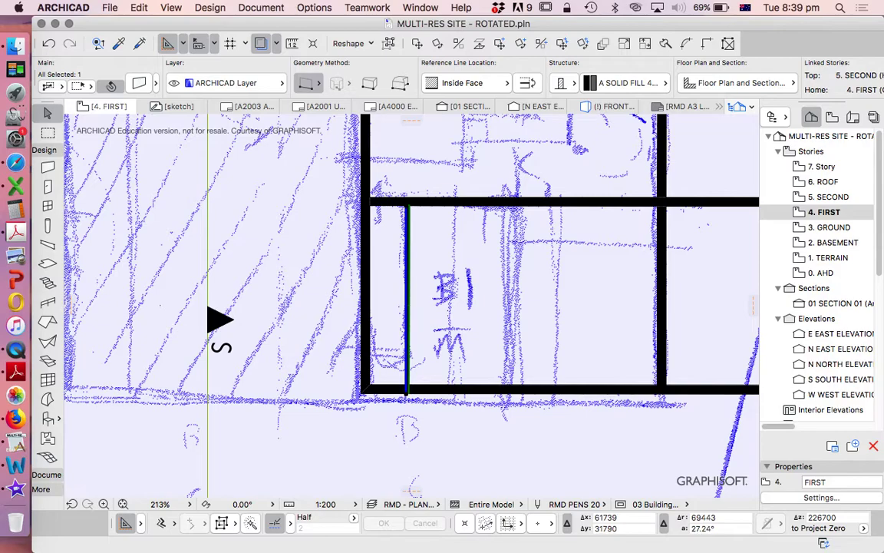
# - Copy the moved internal wall 4100 mm to the right to close off bedroom B1
pyautogui.press('super+alt+d')
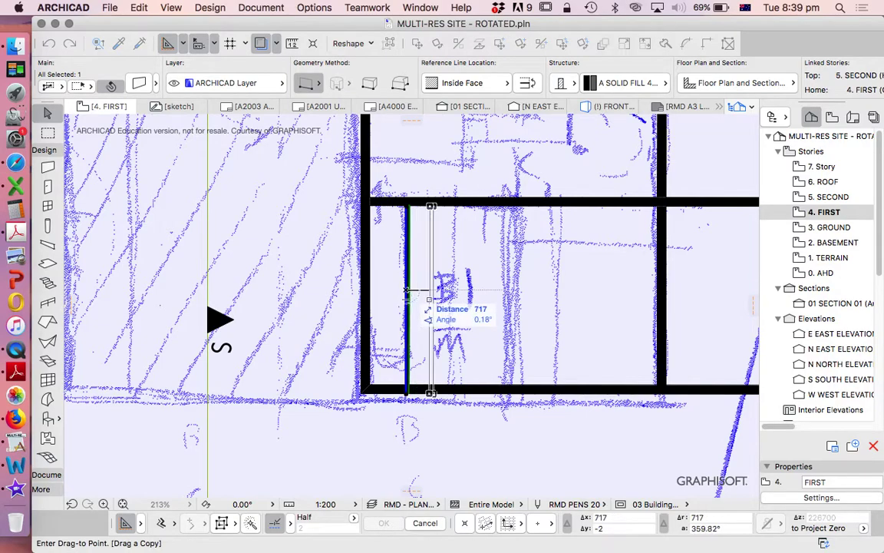
pyautogui.write('4100')
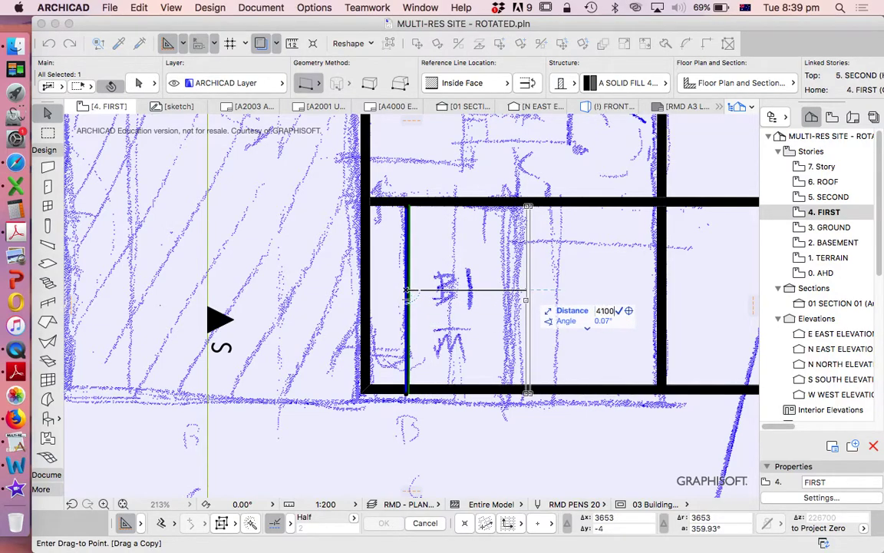
pyautogui.press('Return')
pyautogui.press('Escape')
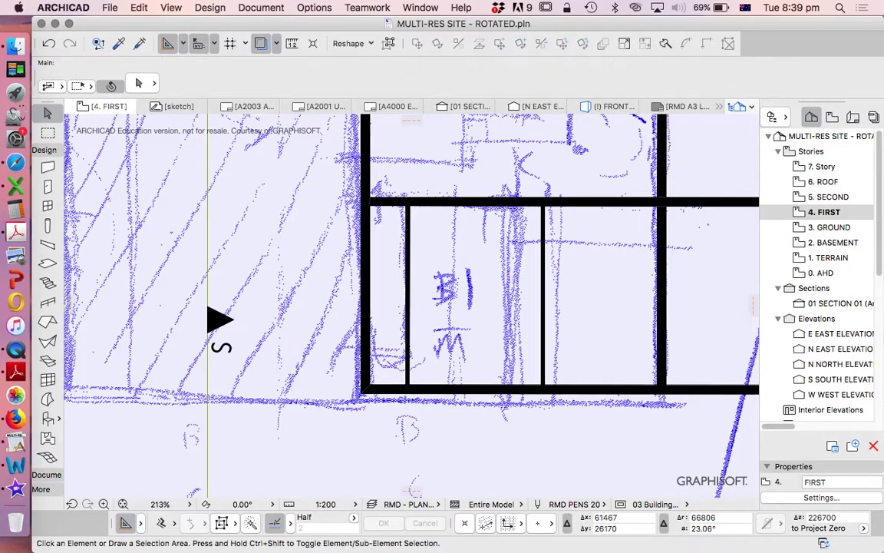
# - Move bedroom B1's right-hand wall 1000 mm back to the left to match the sketch
pyautogui.scroll(-3, 449, 309)
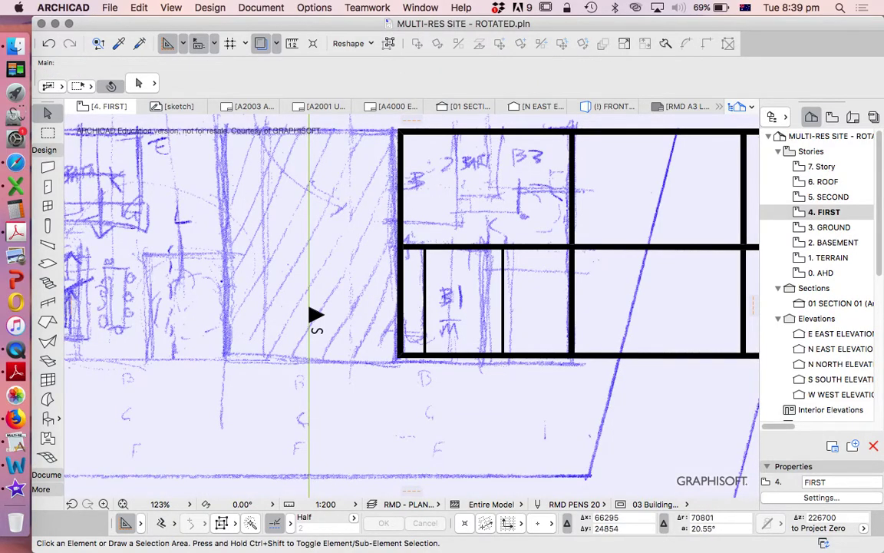
pyautogui.scroll(3, 521, 304)
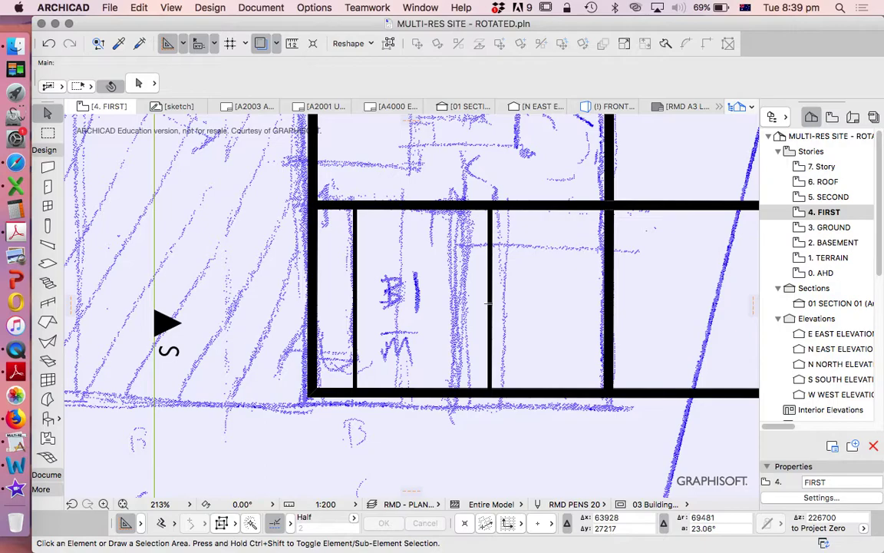
pyautogui.moveTo(489, 268); pyautogui.dragTo(462, 269)
pyautogui.press('Tab')
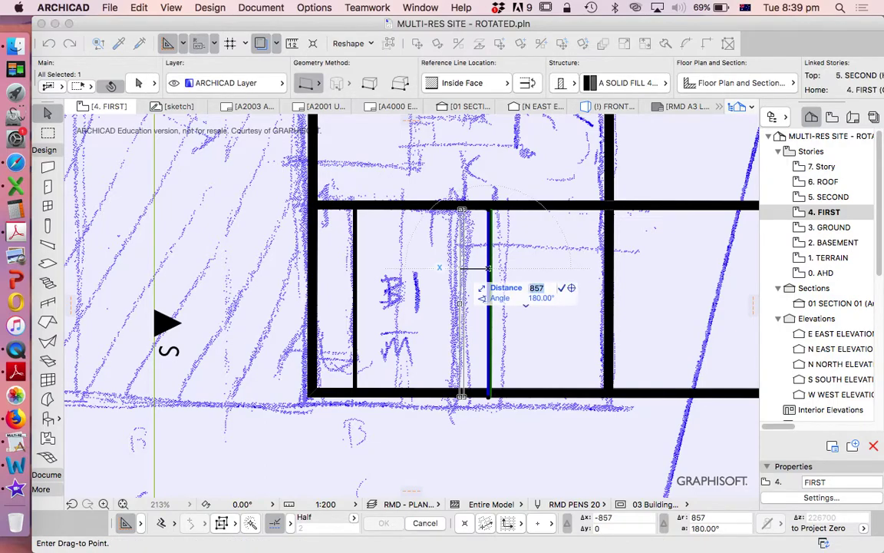
pyautogui.write('1000')
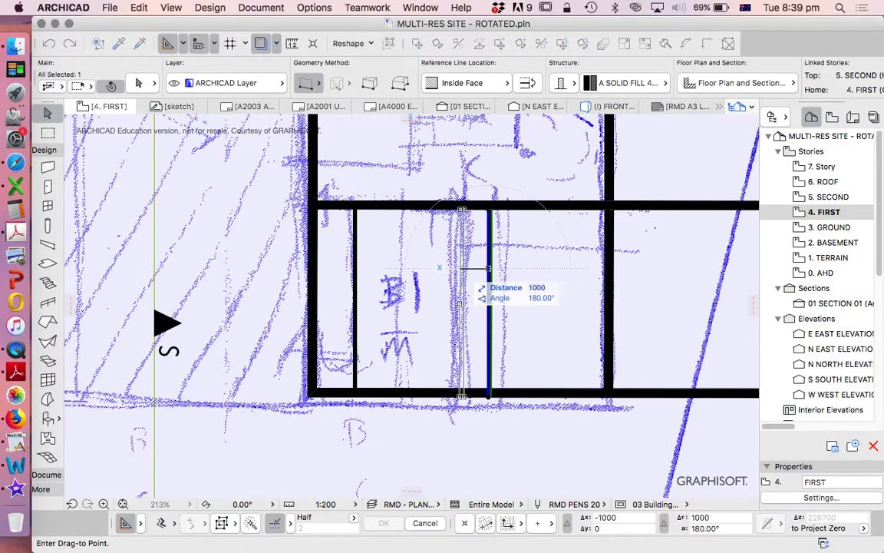
pyautogui.press('Return')
pyautogui.press('Escape')
pyautogui.scroll(-2, 476, 403)
pyautogui.scroll(-3, 453, 357)
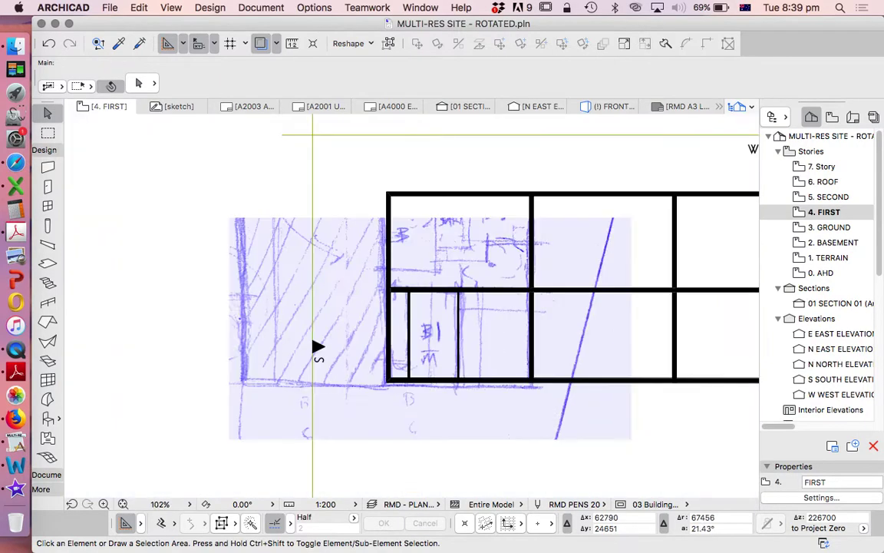
# - Draw an internal wall along the inside of the upper exterior wall, across the full width of the leftmost upper unit
pyautogui.scroll(2, 451, 274)
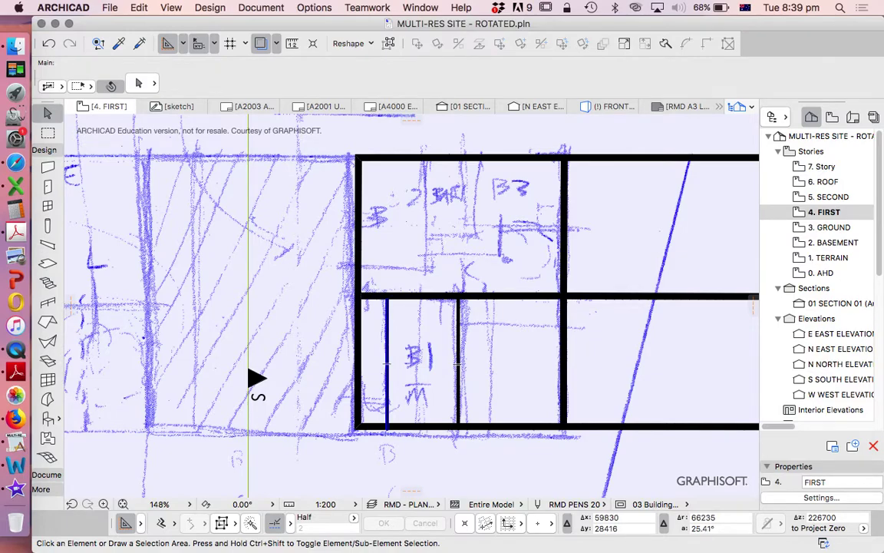
pyautogui.keyDown('alt'); pyautogui.click(387, 364); pyautogui.keyUp('alt')
pyautogui.click(361, 160)
pyautogui.scroll(1, 510, 158)
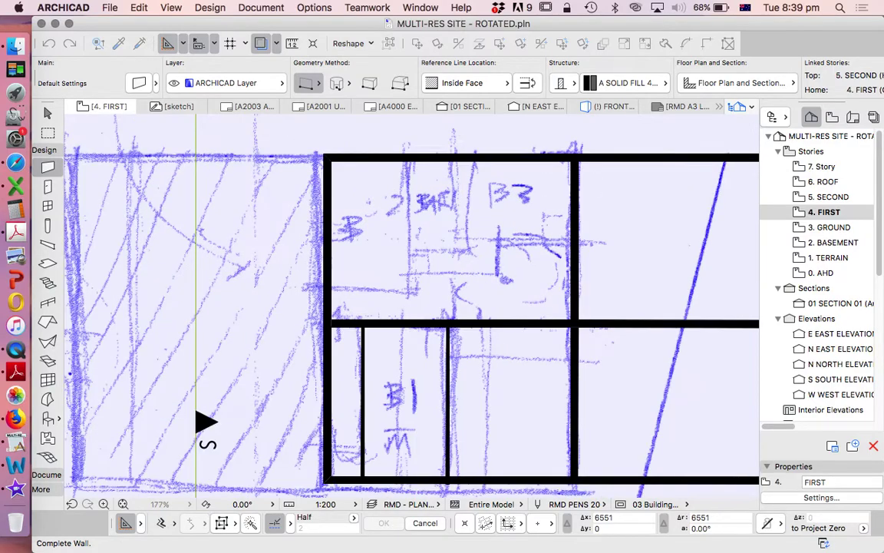
pyautogui.click(574, 161)
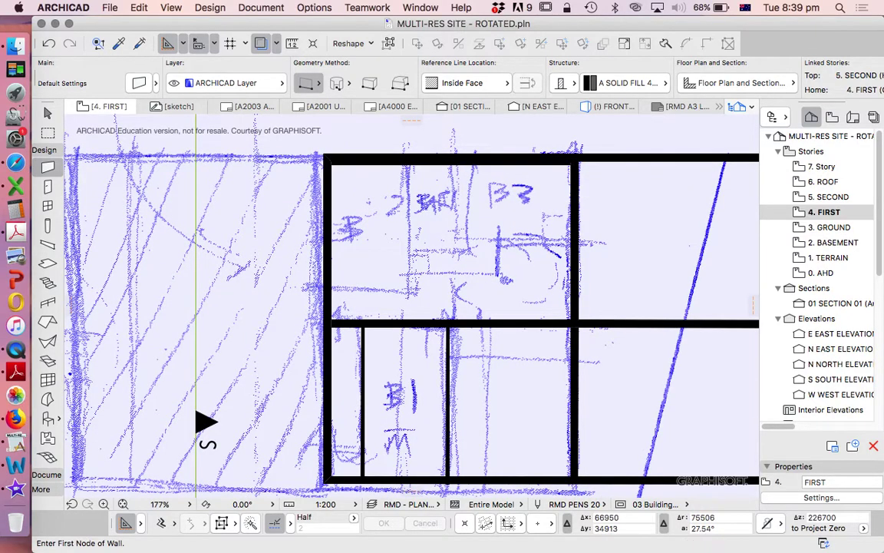
pyautogui.press('Escape')
# - Move the new horizontal internal wall 3000 mm down from the upper exterior wall
pyautogui.moveTo(554, 163); pyautogui.dragTo(554, 247)
pyautogui.press('Tab')
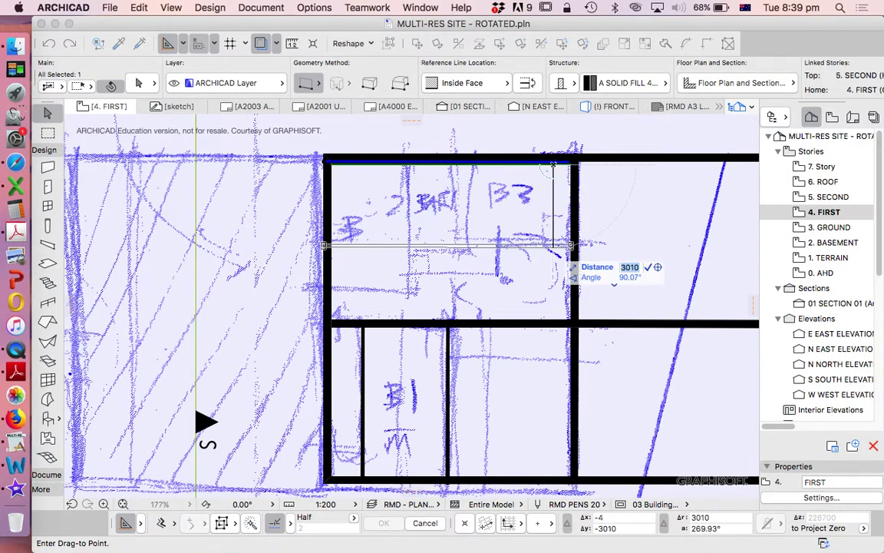
pyautogui.write('3000')
pyautogui.press('Return')
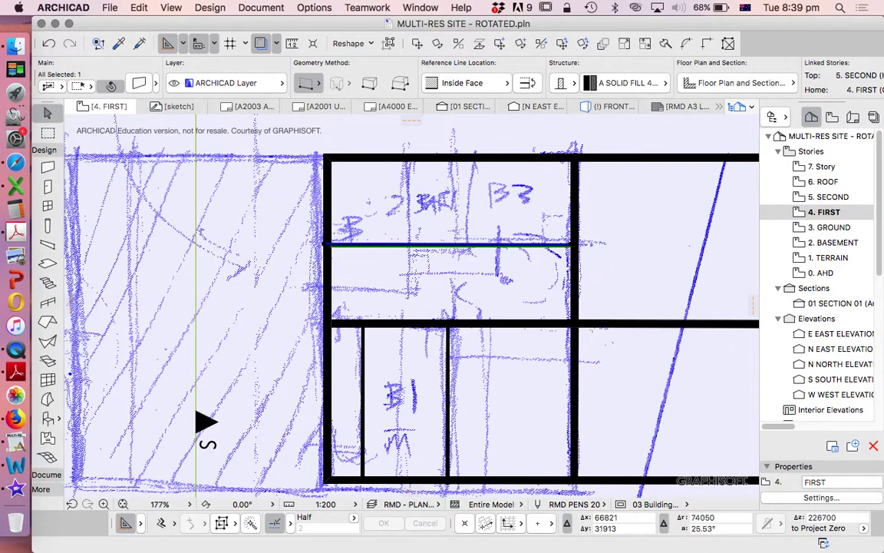
pyautogui.press('Escape')
pyautogui.scroll(-2, 480, 239)
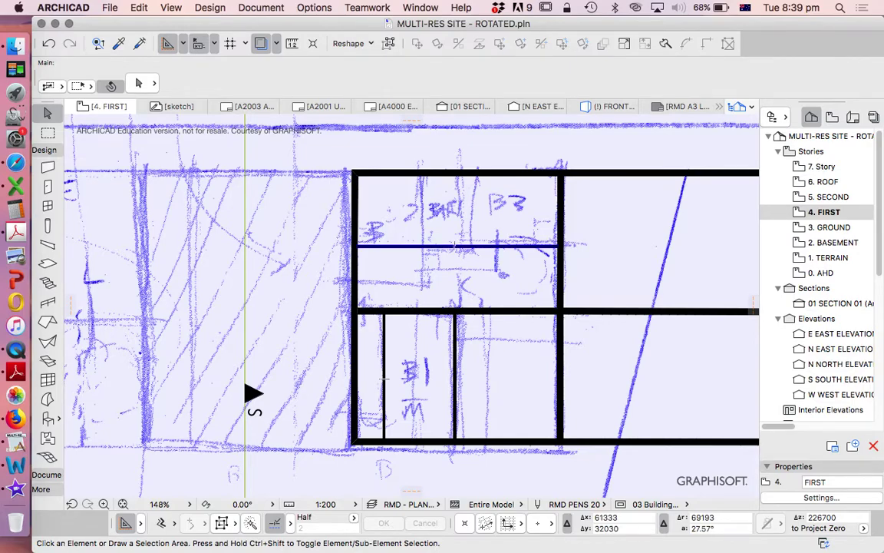
# - Draw a wall along the leftmost upper unit's left wall, from the upper exterior wall down to the horizontal internal wall
pyautogui.press('w')
pyautogui.scroll(3, 343, 179)
pyautogui.click(367, 172)
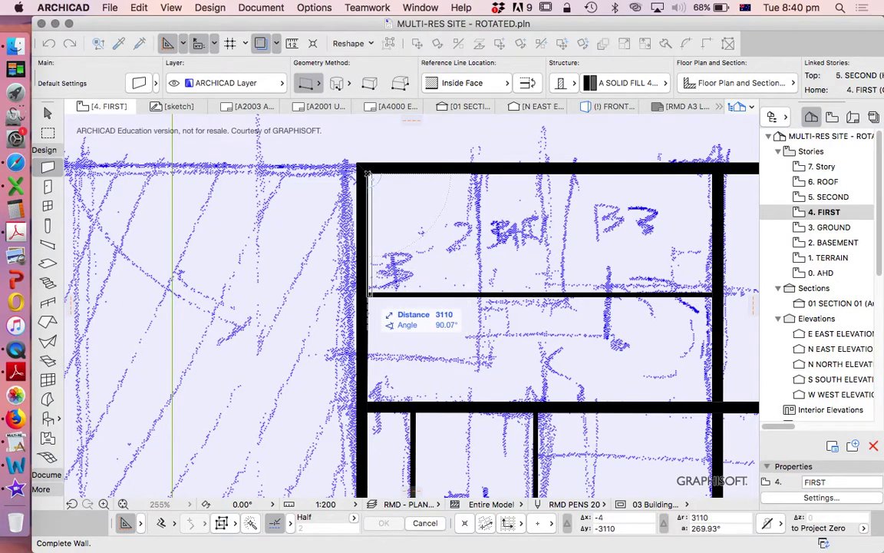
pyautogui.click(368, 294)
pyautogui.press('Escape')
# - Move the new vertical wall 3000 mm to the right to separate bedroom B2 from the bathroom
pyautogui.click(371, 201)
pyautogui.moveTo(371, 201); pyautogui.dragTo(492, 201)
pyautogui.press('Tab')
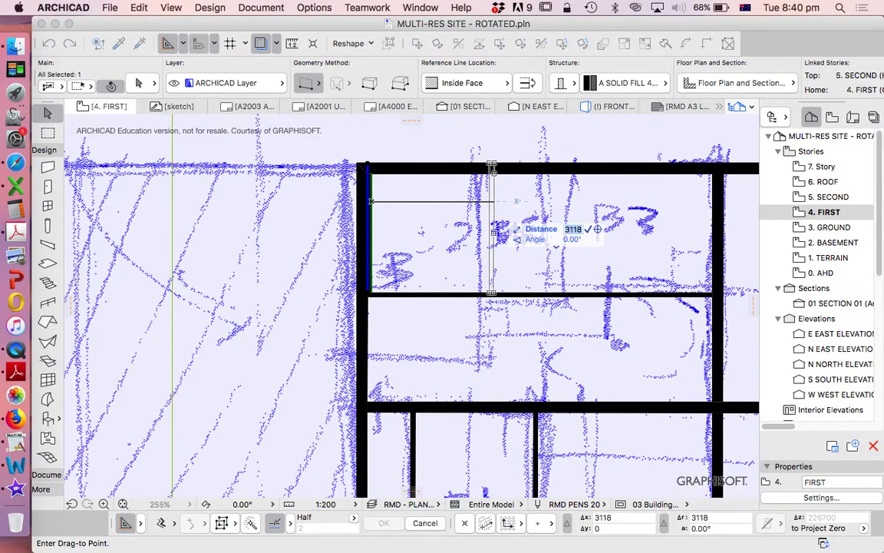
pyautogui.write('3000')
pyautogui.press('Return')
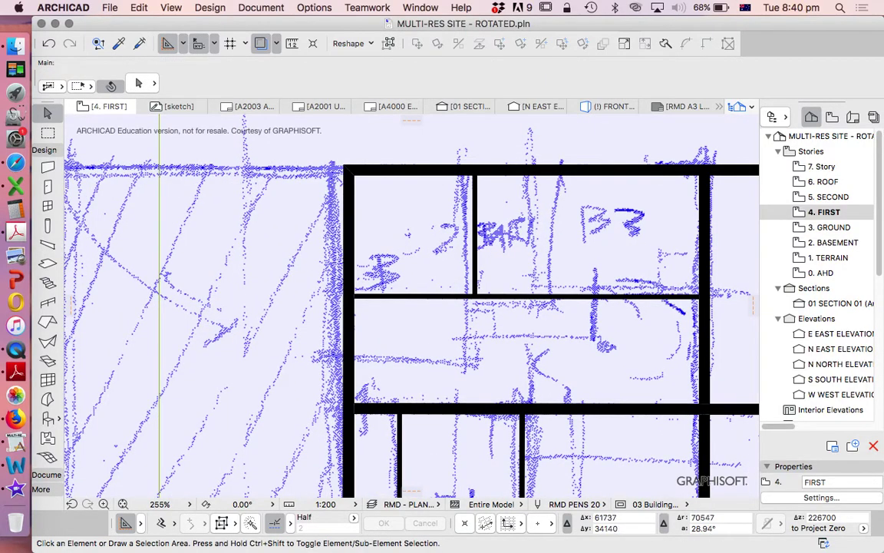
# - Mirror a copy of the wall between bedroom B2 and the bathroom about a vertical axis through the sketched bathroom
pyautogui.click(473, 230)
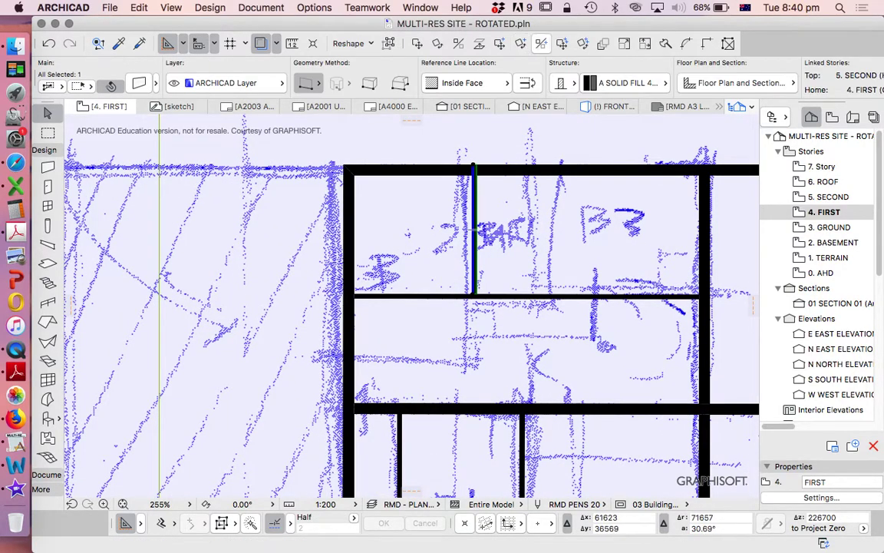
pyautogui.click(479, 43)
pyautogui.click(518, 174)
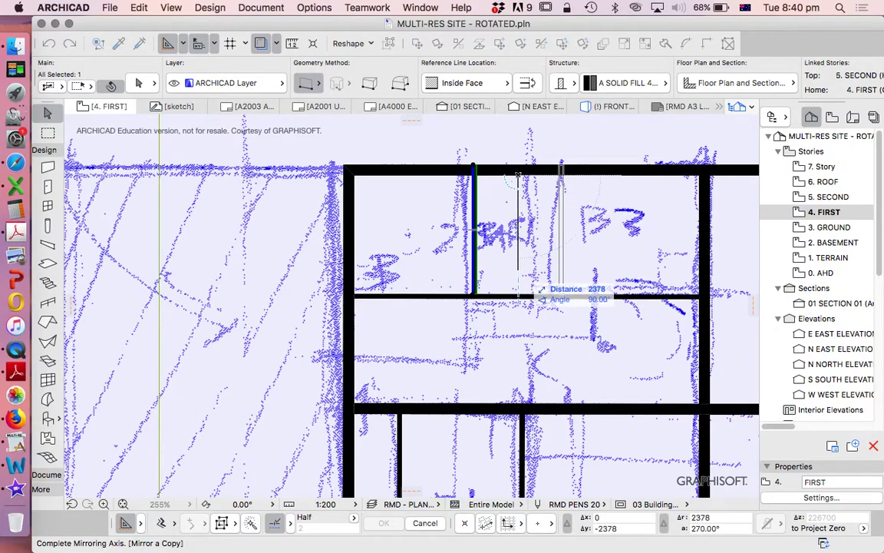
pyautogui.click(518, 261)
# - Move the mirrored wall to the right, flush against the inside of the upper unit's right dividing wall
pyautogui.click(568, 223)
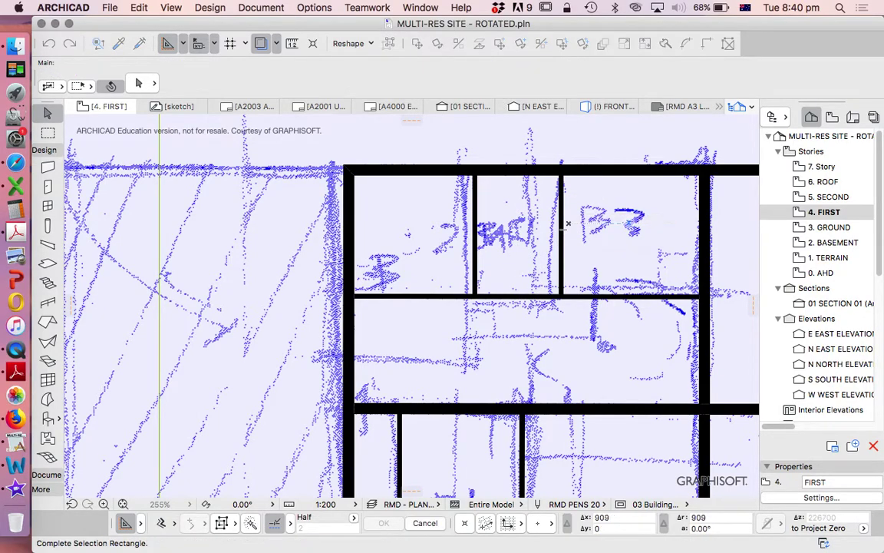
pyautogui.click(560, 223)
pyautogui.click(563, 230)
pyautogui.click(564, 228)
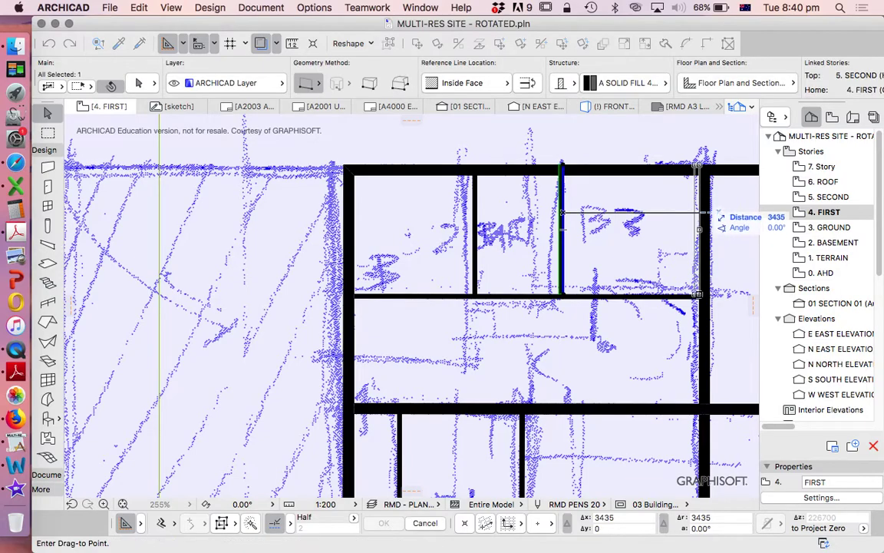
pyautogui.click(699, 230)
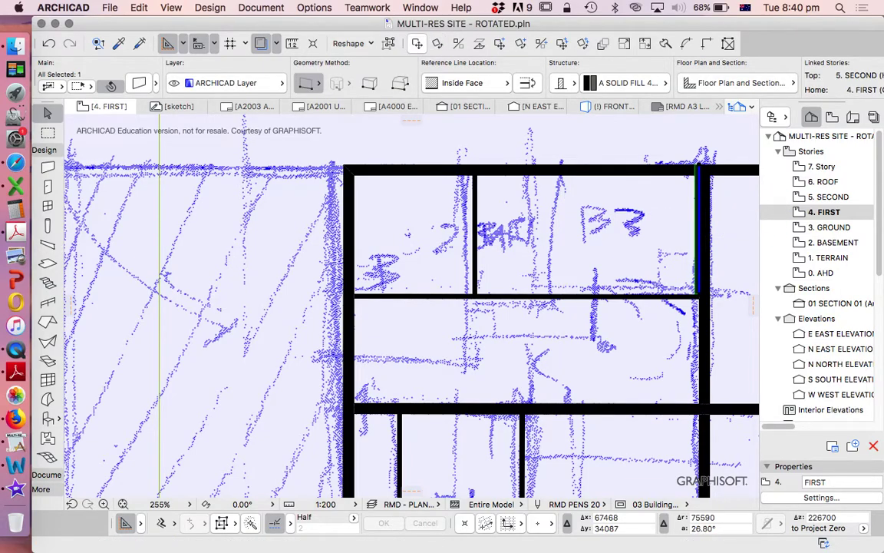
# - Move the mirrored wall 3000 mm left from the right dividing wall to form bedroom B3
pyautogui.press('super+d')
pyautogui.click(610, 243)
pyautogui.write('3000')
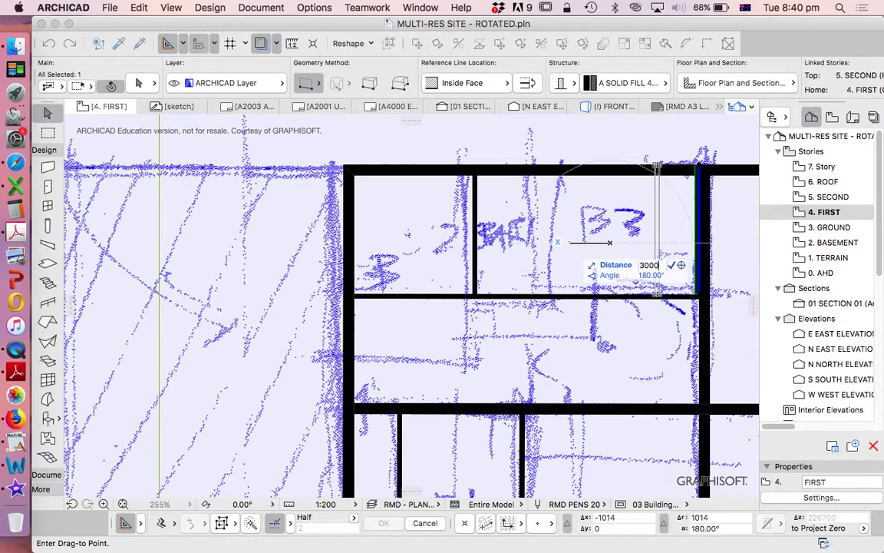
pyautogui.press('Return')
pyautogui.press('Escape')
pyautogui.scroll(-4, 499, 245)
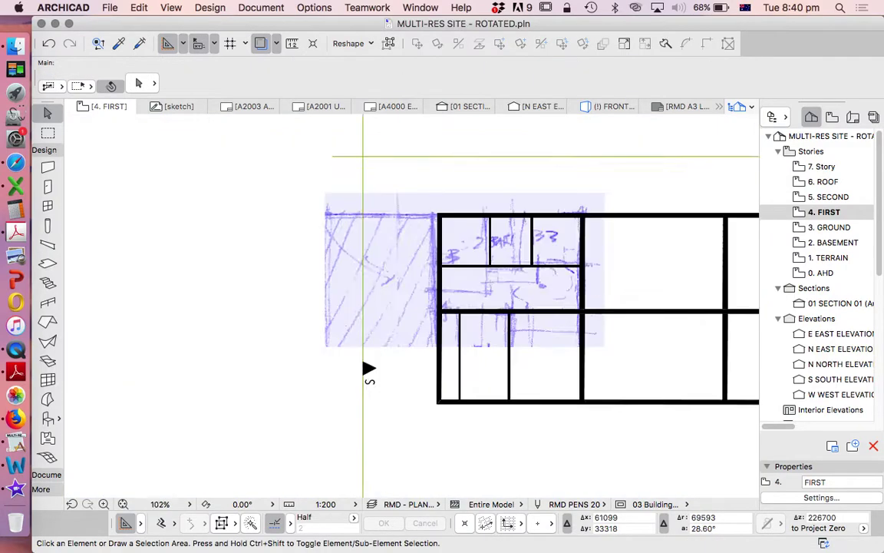
pyautogui.scroll(3, 513, 244)
pyautogui.scroll(2, 537, 241)
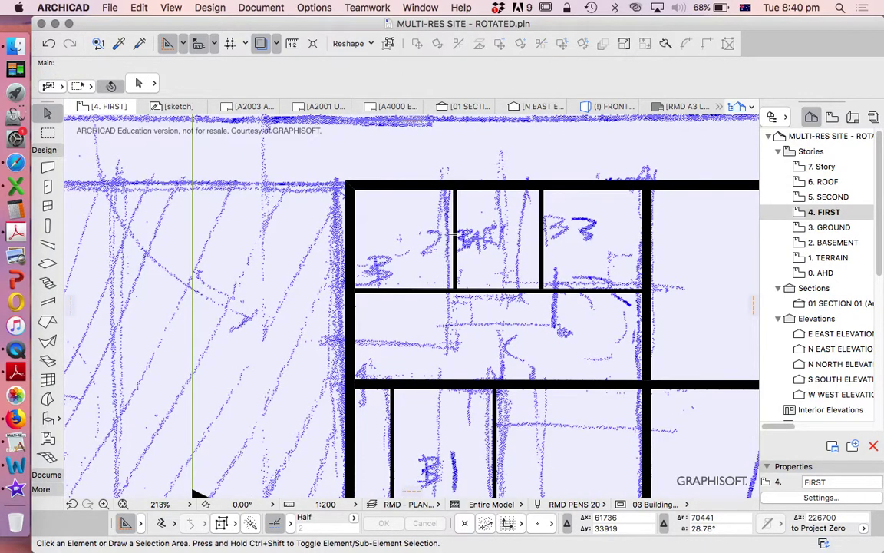
# - Copy the wall between bedroom B2 and the bathroom 600 mm to the right
pyautogui.click(456, 237)
pyautogui.press('super+d')
pyautogui.click(454, 226)
pyautogui.press('Escape')
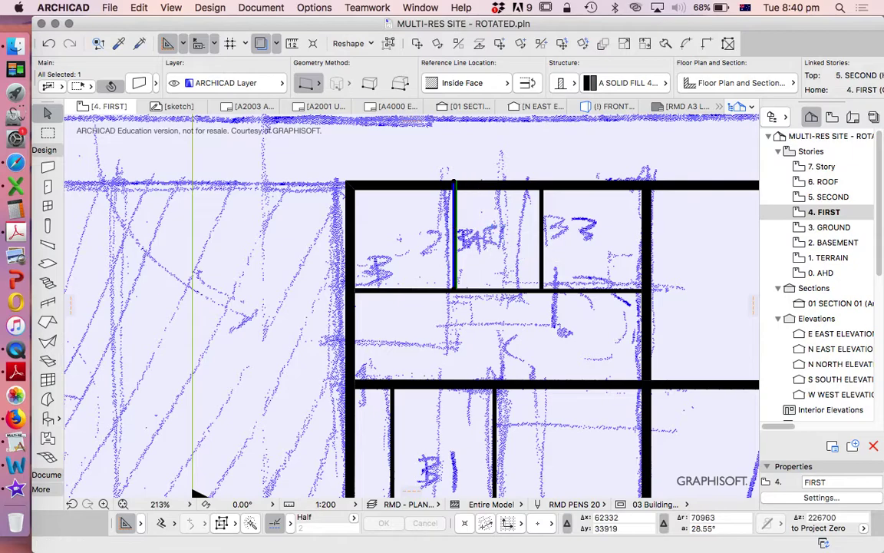
pyautogui.press('super+shift+d')
pyautogui.click(458, 169)
pyautogui.press('Tab')
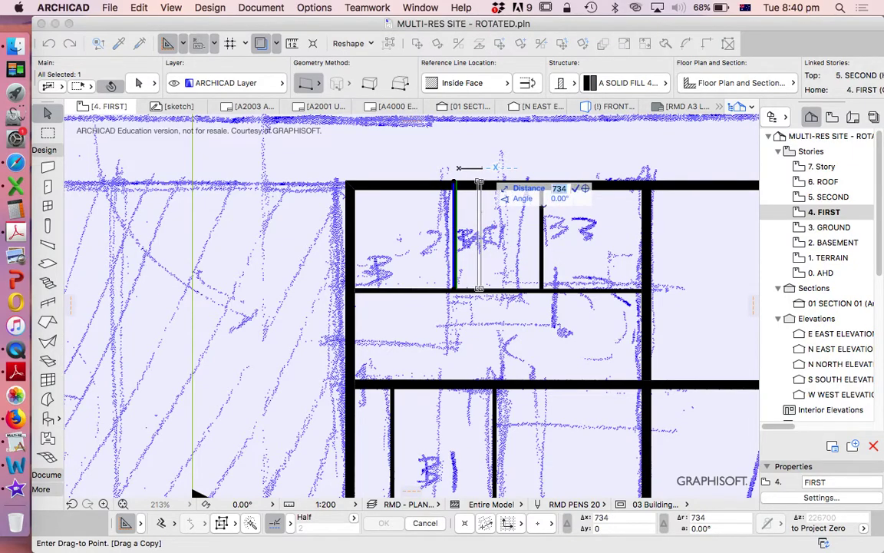
pyautogui.write('600')
pyautogui.press('Return')
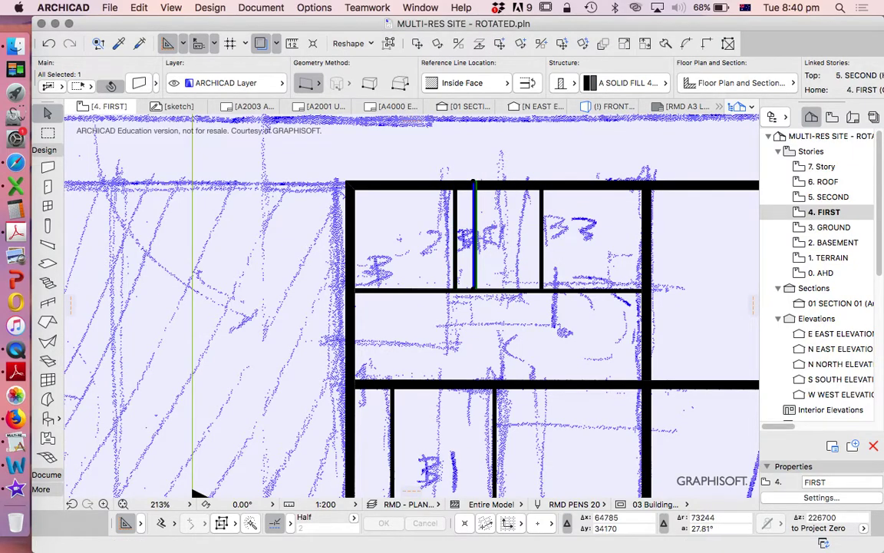
# - Copy the wall between the bathroom and bedroom B3 600 mm to the left
pyautogui.click(542, 192)
pyautogui.click(499, 43)
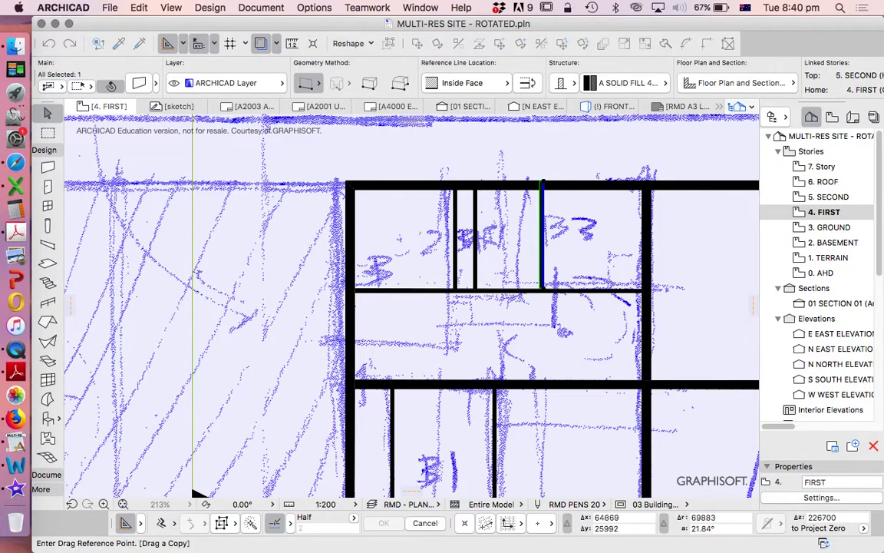
pyautogui.click(543, 269)
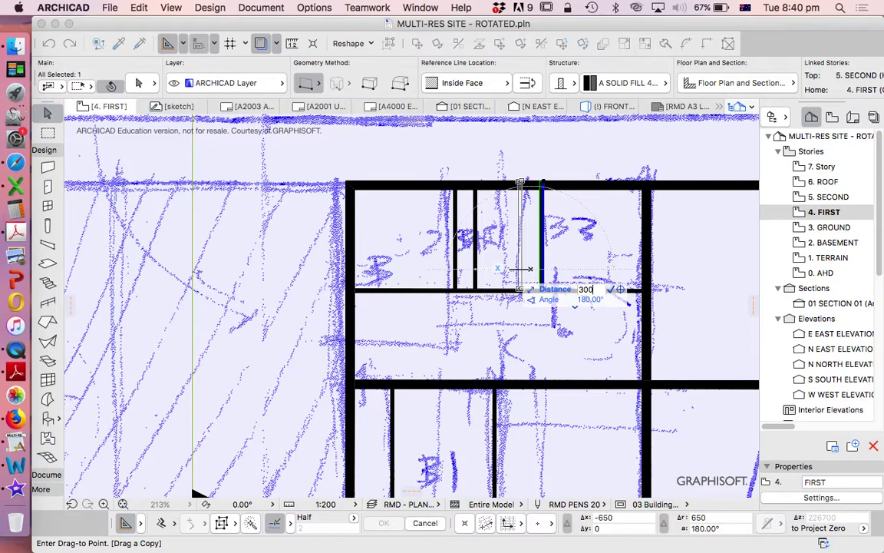
pyautogui.write('600')
pyautogui.press('Return')
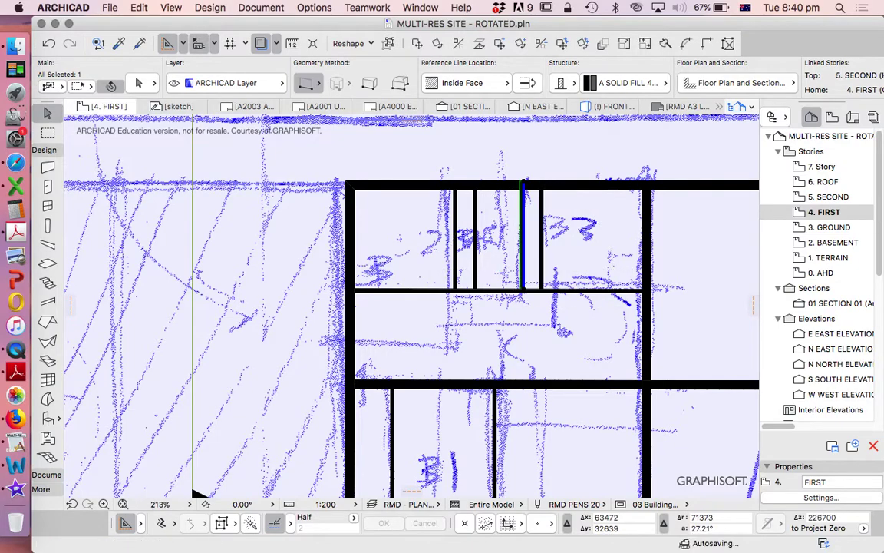
pyautogui.press('Escape')
pyautogui.click(47, 474)
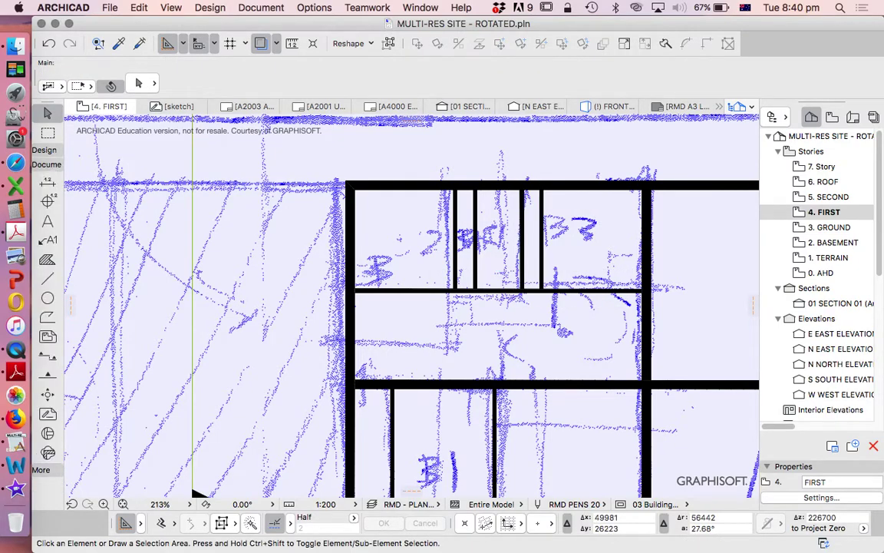
pyautogui.click(47, 278)
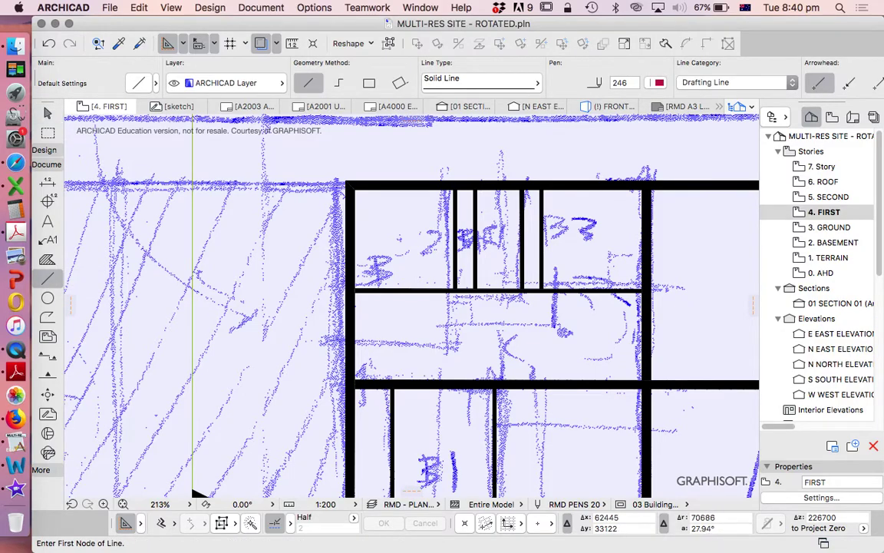
pyautogui.click(475, 251)
pyautogui.press('Escape')
pyautogui.press('Escape')
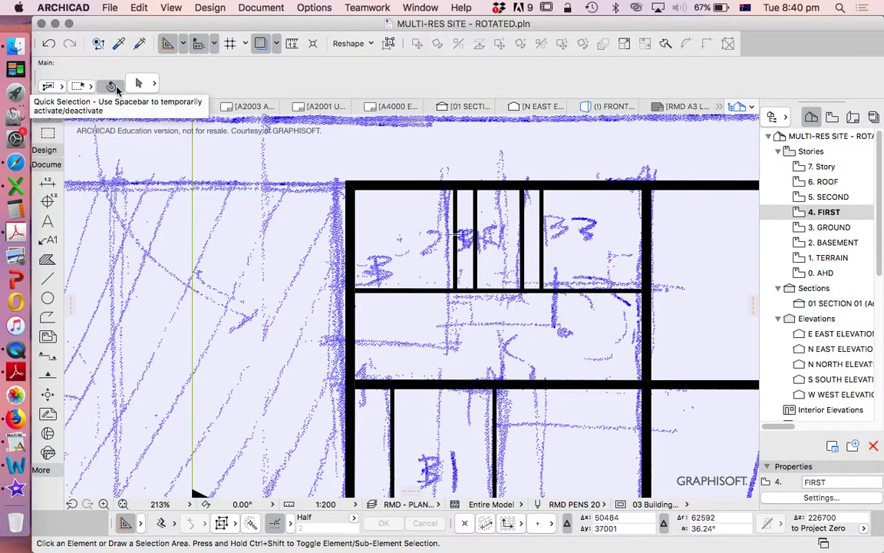
# - Turn off Quick Selection and delete the two closely spaced walls between bedroom B2 and the bathroom
pyautogui.click(557, 253)
pyautogui.click(429, 227)
pyautogui.click(545, 245)
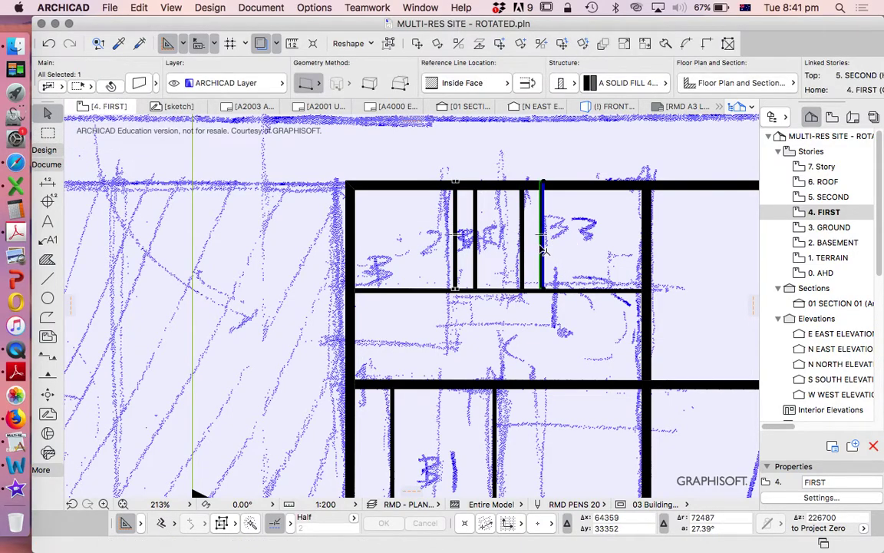
pyautogui.click(495, 255)
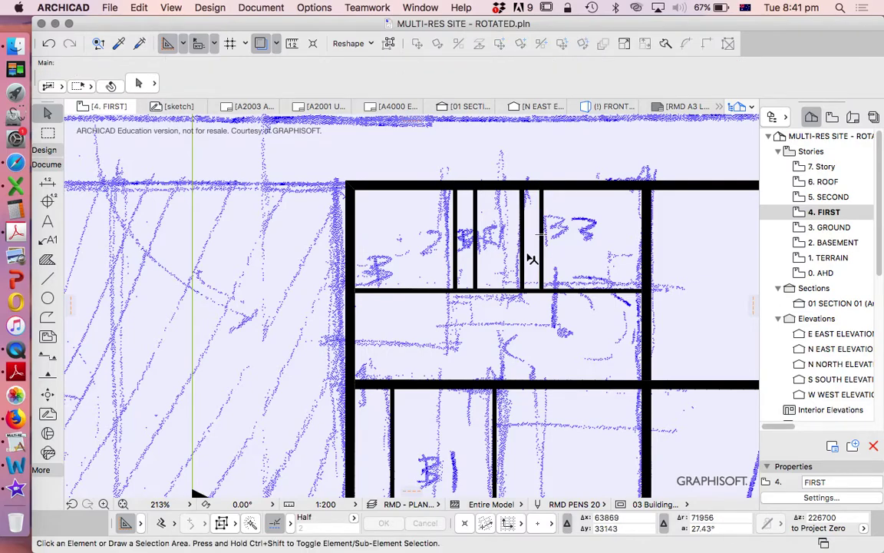
pyautogui.click(525, 258)
pyautogui.click(443, 242)
pyautogui.click(499, 266)
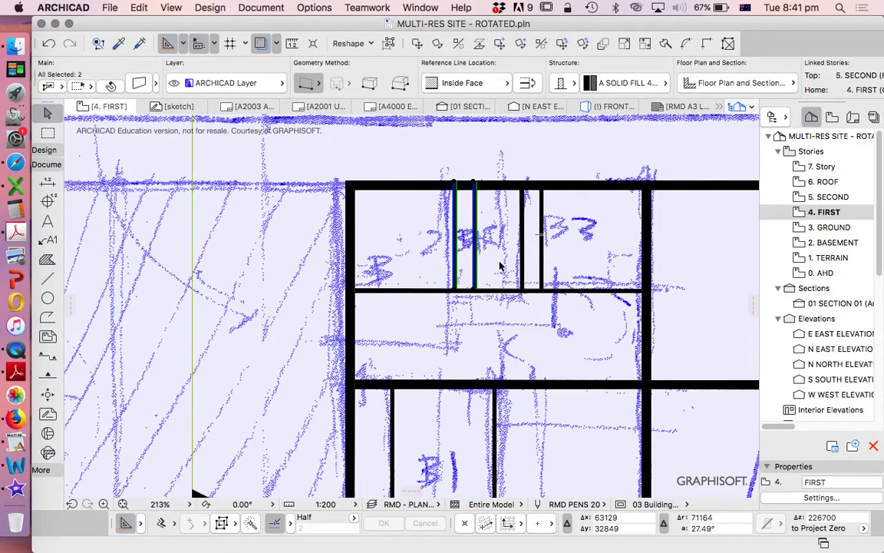
pyautogui.press('super+z')
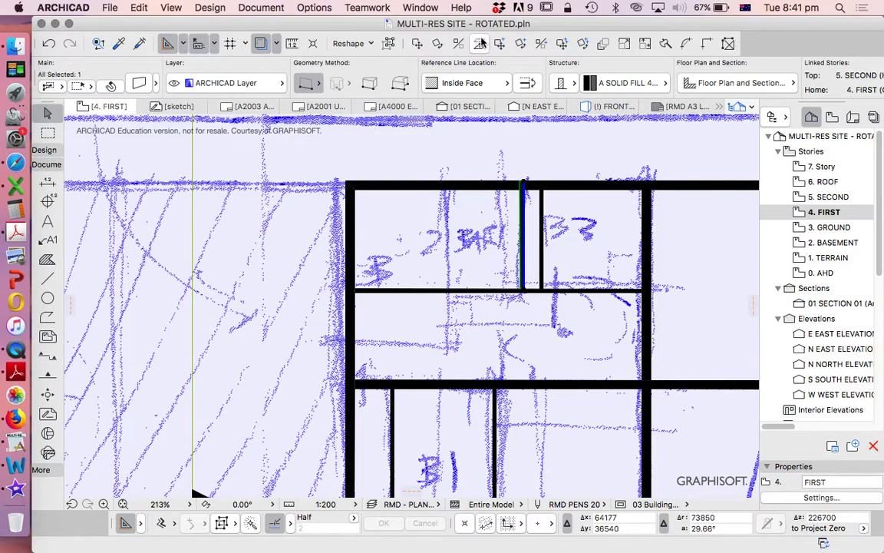
# - Copy the thin wall on the bathroom's B3 side 110 mm to the left, directly against the original
pyautogui.click(500, 44)
pyautogui.scroll(2, 526, 239)
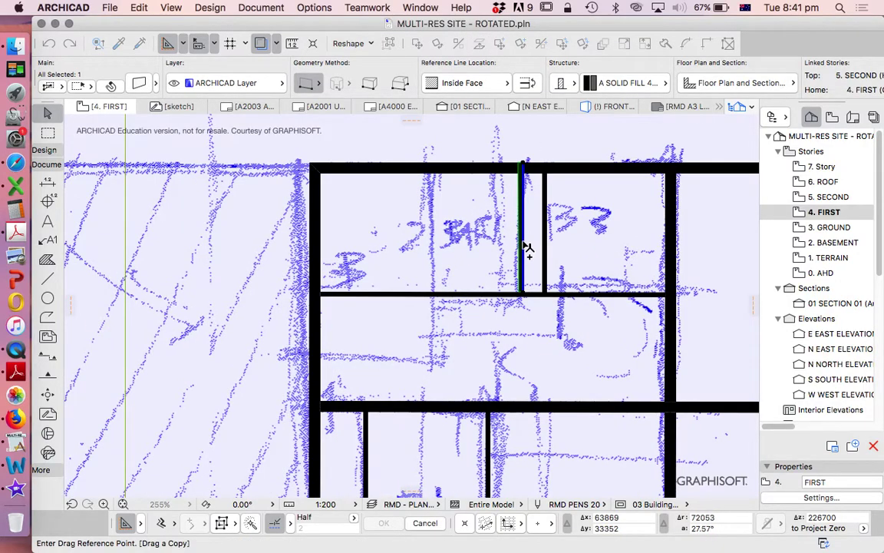
pyautogui.click(525, 244)
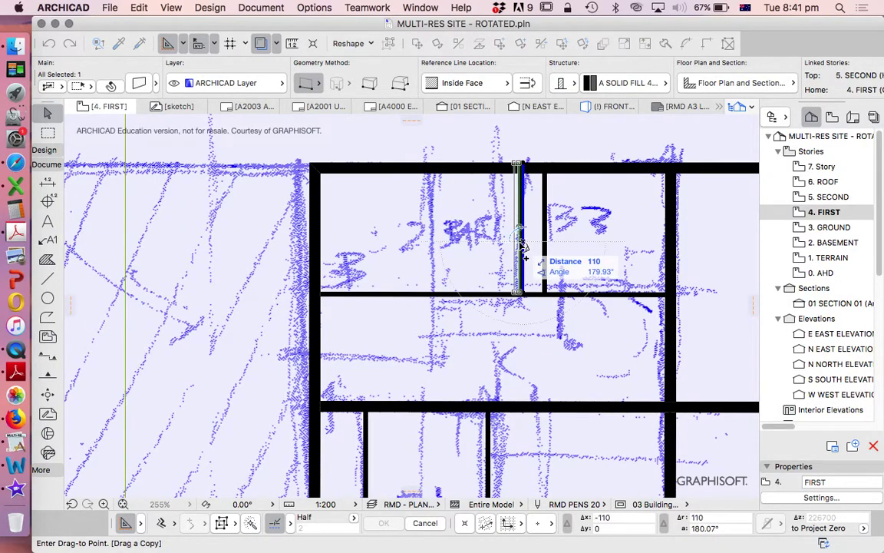
pyautogui.click(522, 244)
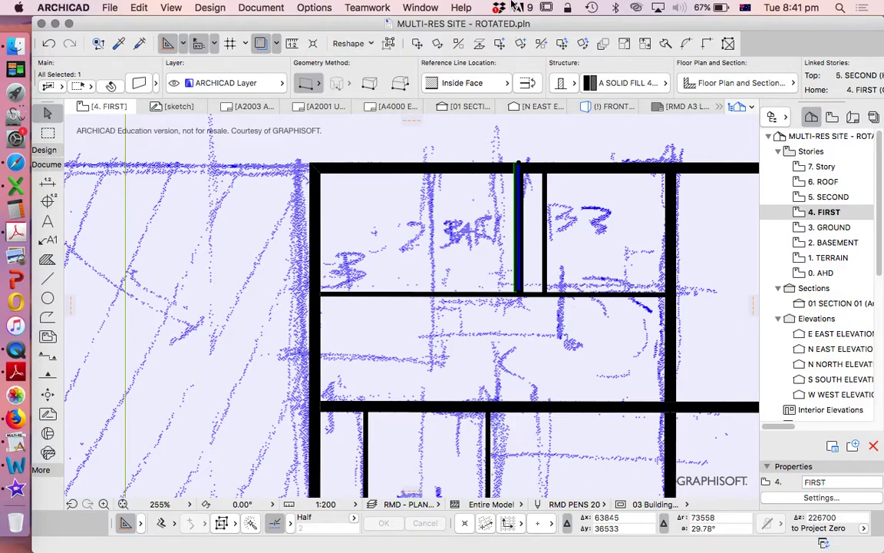
# - Move the copied wall 3000 mm to the left to bound the bathroom on the bedroom B2 side
pyautogui.click(525, 135)
pyautogui.write('300')
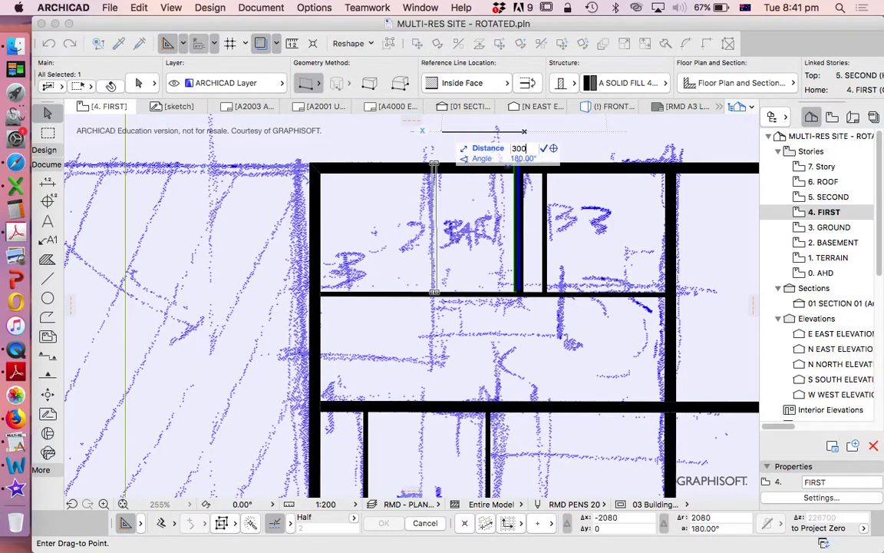
pyautogui.write('0')
pyautogui.press('Return')
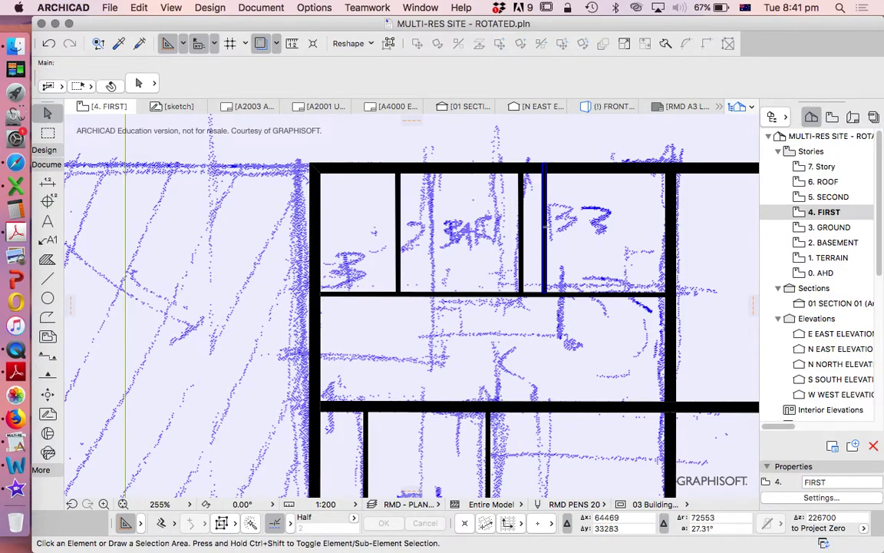
# - Draw a matching 600 mm horizontal wall joining the midpoints of the two closely spaced walls beside bedroom B3
pyautogui.keyDown('alt'); pyautogui.click(545, 228); pyautogui.keyUp('alt')
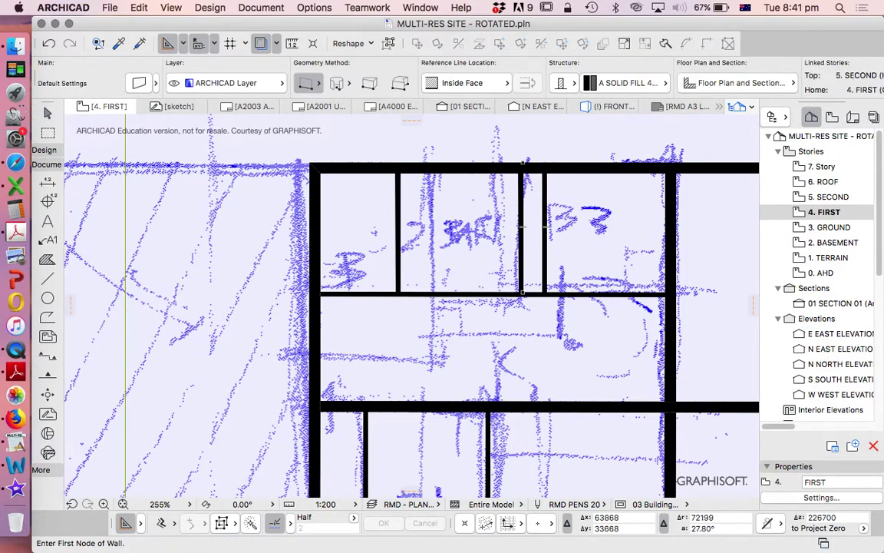
pyautogui.click(522, 227)
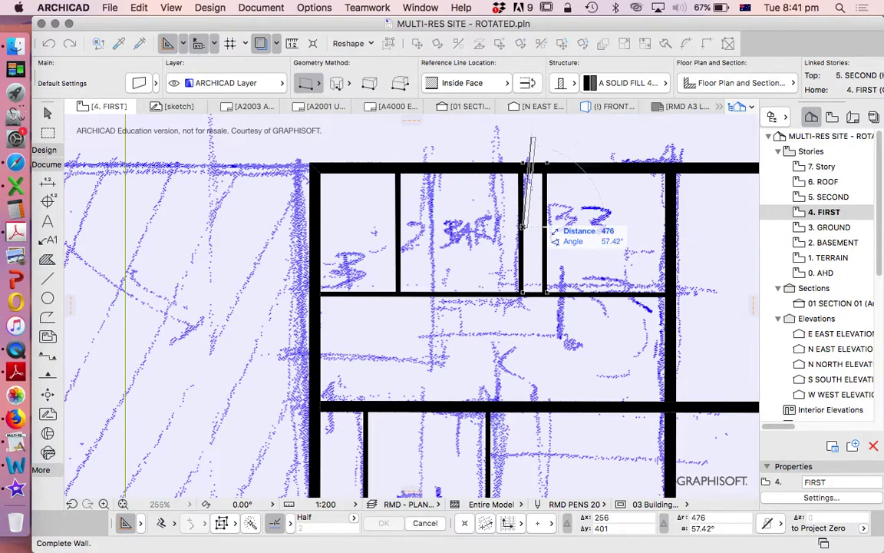
pyautogui.click(545, 227)
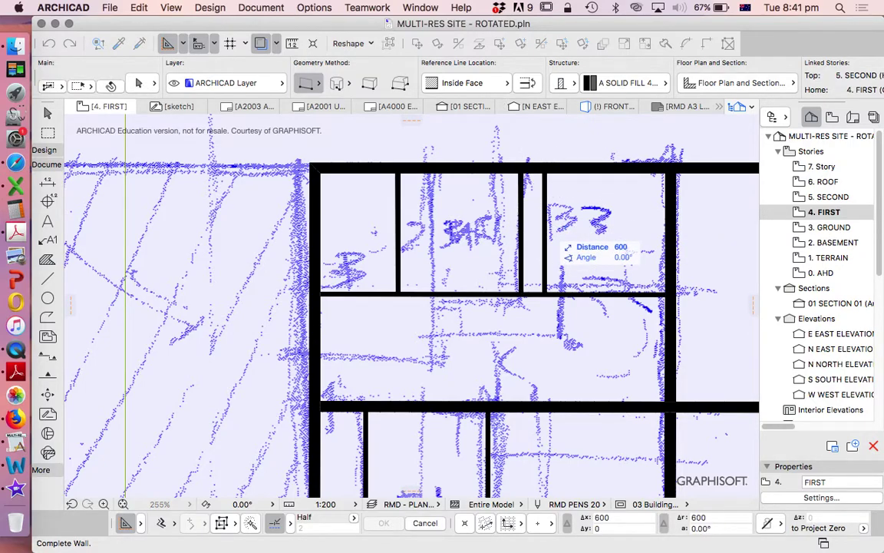
# - Hide the sketch trace and trim the right closet wall above the 600 mm cross wall and the left one below it
pyautogui.scroll(-5, 521, 227)
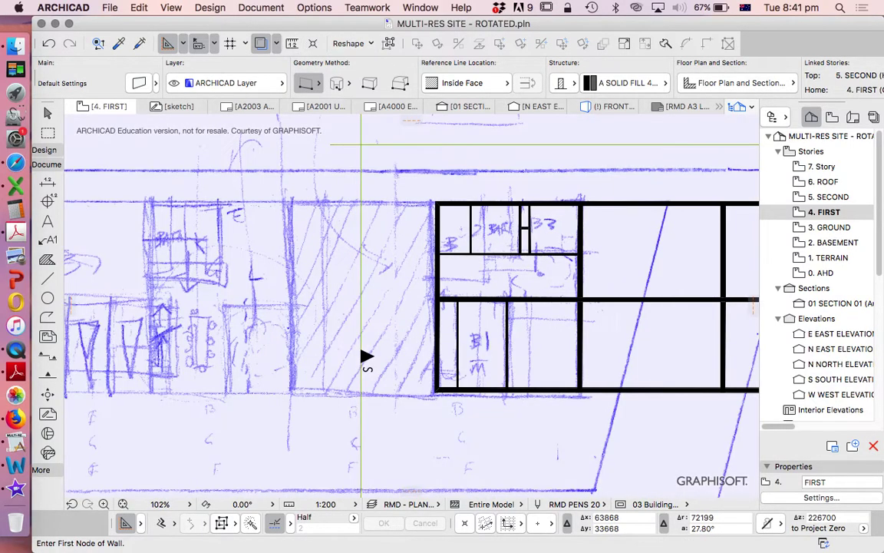
pyautogui.click(261, 43)
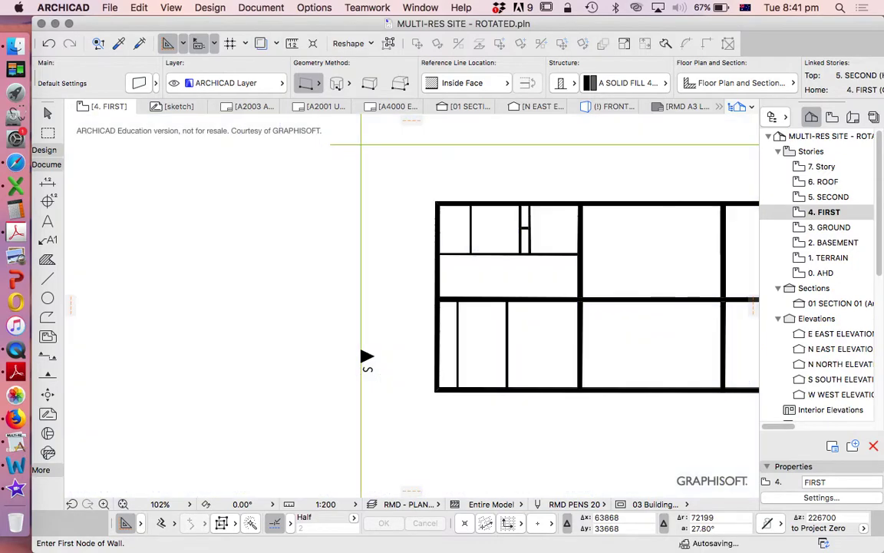
pyautogui.press('Escape')
pyautogui.scroll(6, 536, 225)
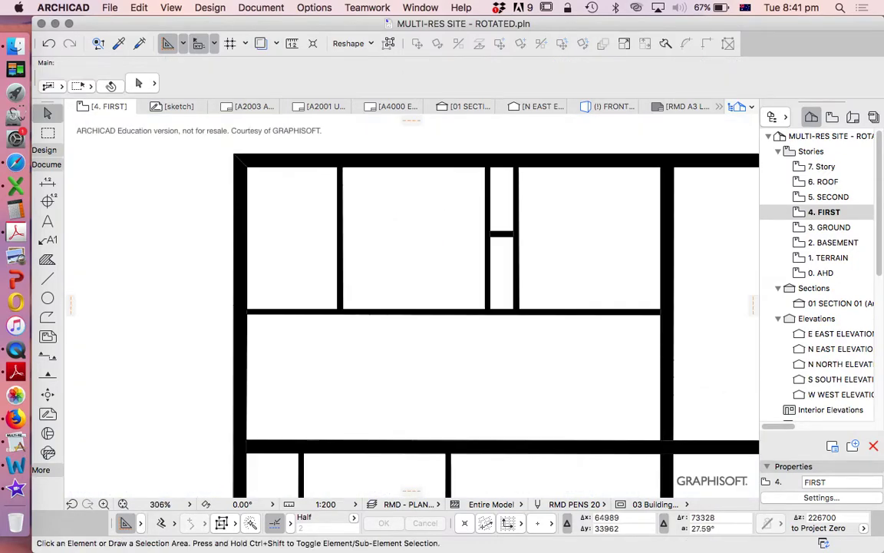
pyautogui.keyDown('super'); pyautogui.click(516, 206); pyautogui.keyUp('super')
pyautogui.keyDown('super'); pyautogui.click(488, 258); pyautogui.keyUp('super')
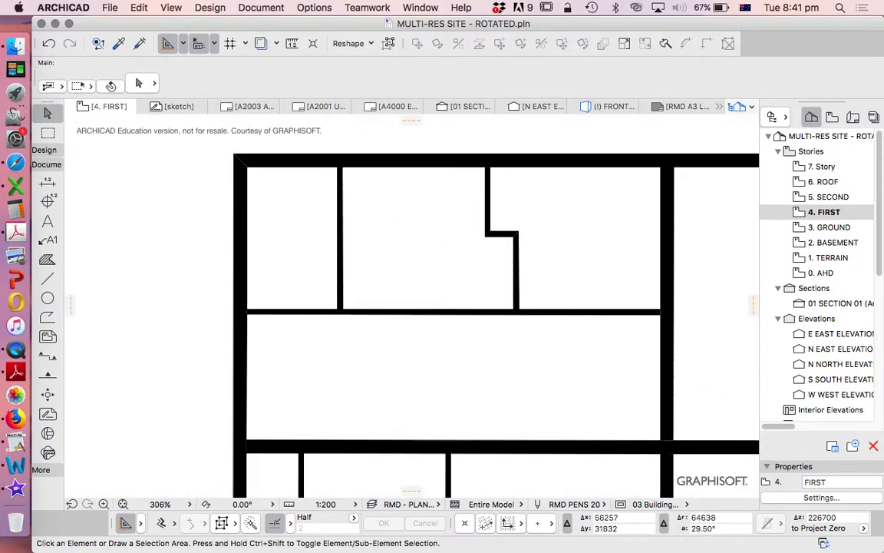
# - Draw vertical pen 1 solid lines across both closet openings, one below the cross wall on the left and one above it on the right
pyautogui.click(46, 278)
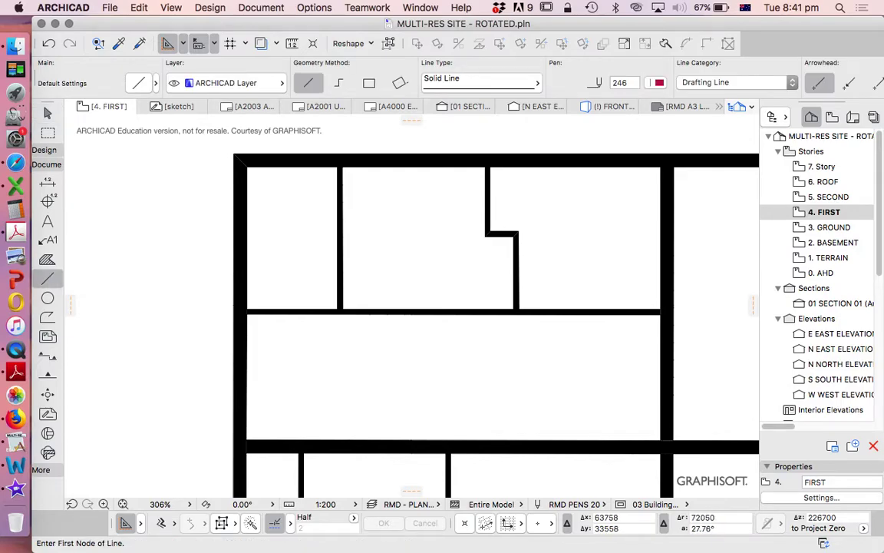
pyautogui.click(657, 82)
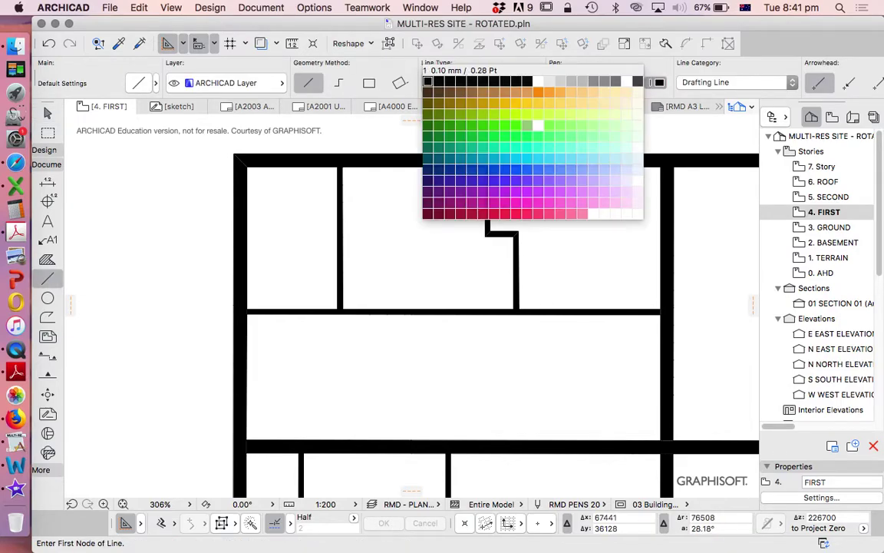
pyautogui.click(432, 83)
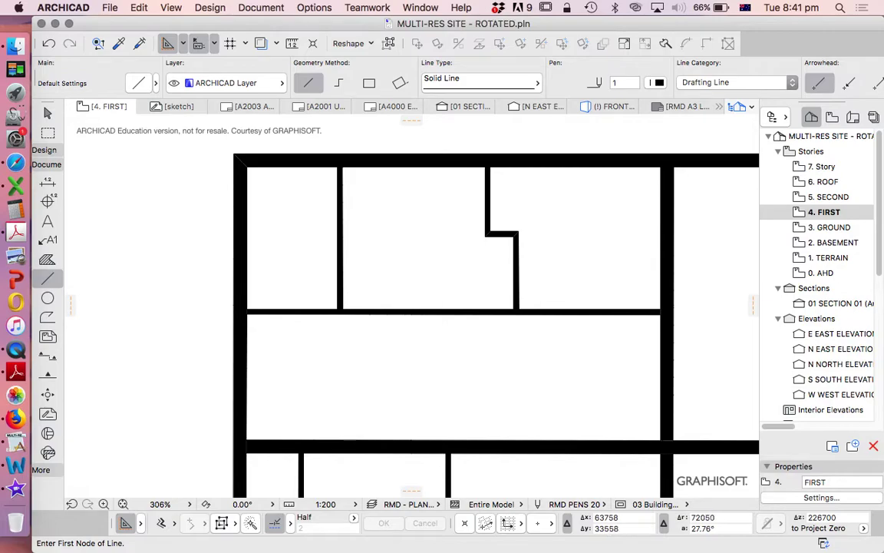
pyautogui.click(485, 235)
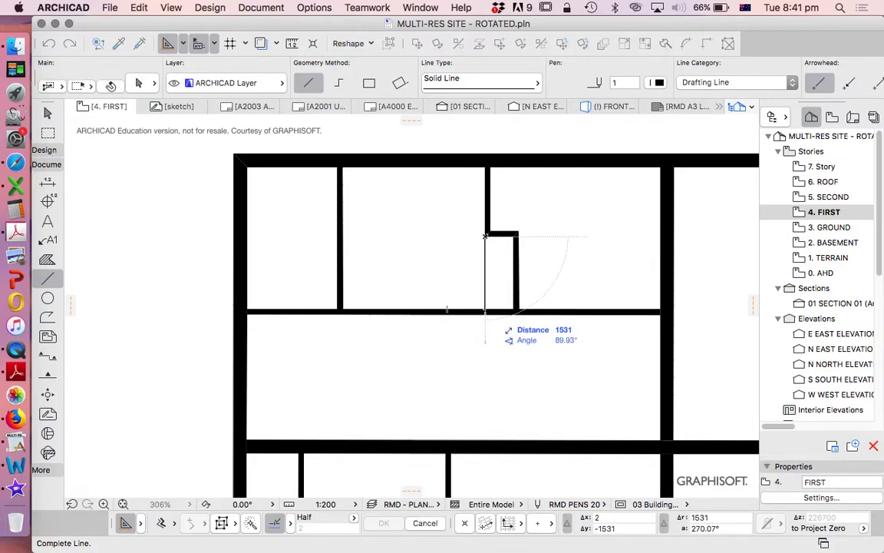
pyautogui.click(485, 310)
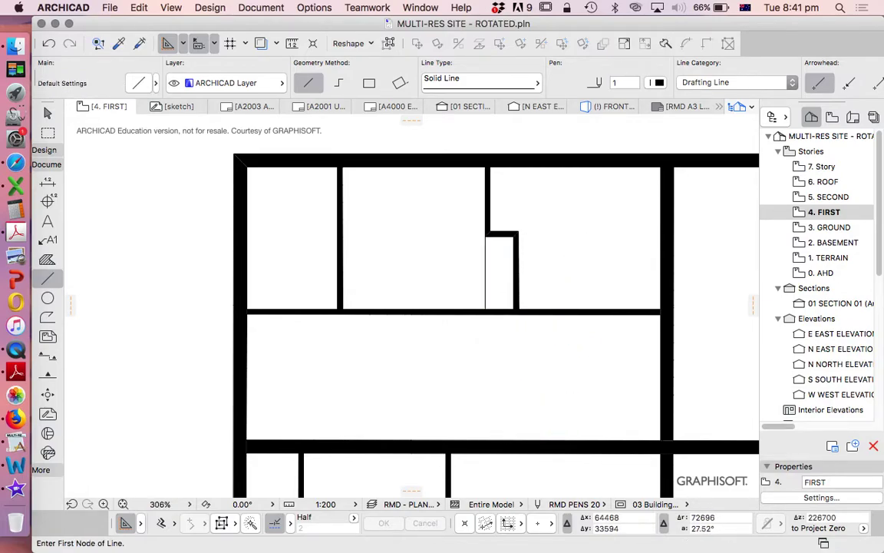
pyautogui.click(518, 231)
pyautogui.click(518, 167)
pyautogui.scroll(-3, 516, 176)
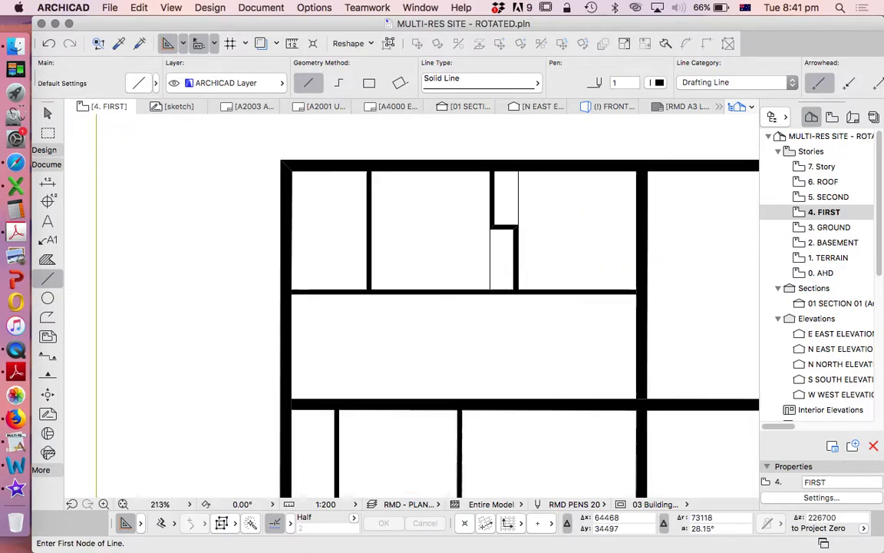
pyautogui.scroll(-2, 515, 194)
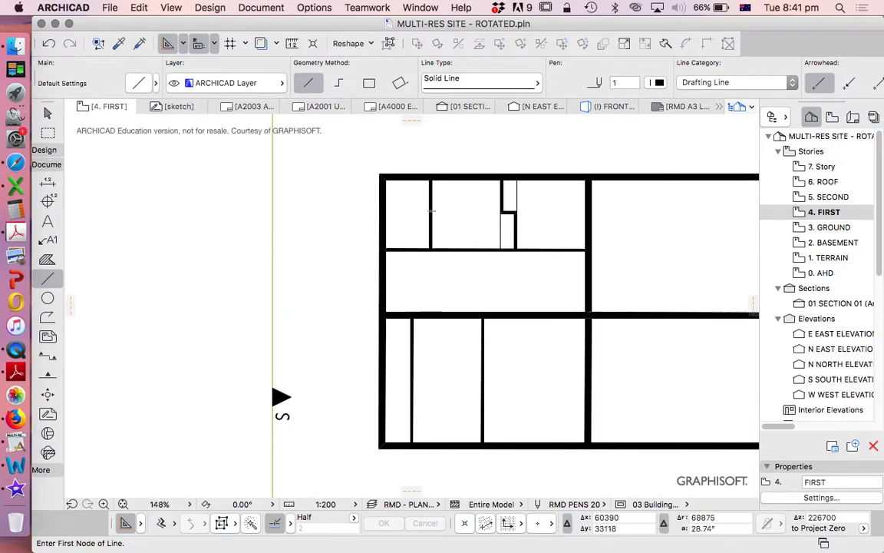
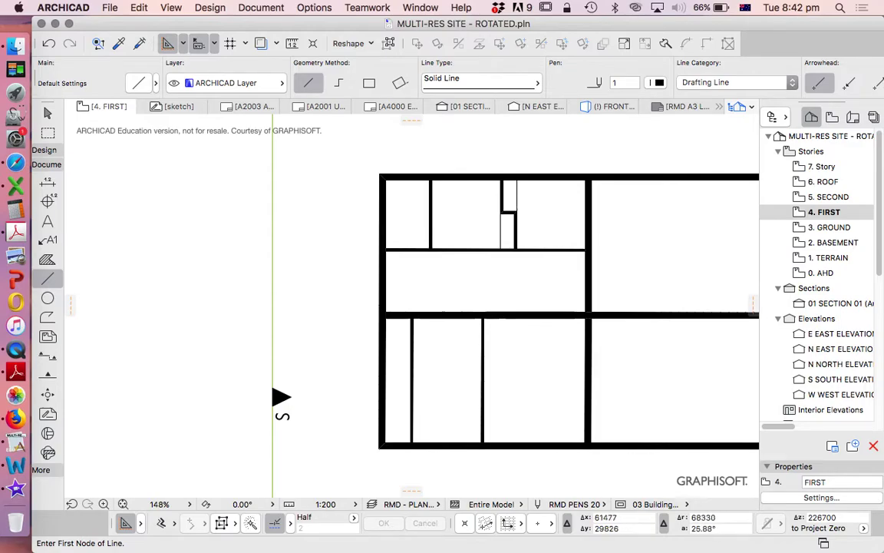
pyautogui.scroll(-3, 486, 275)
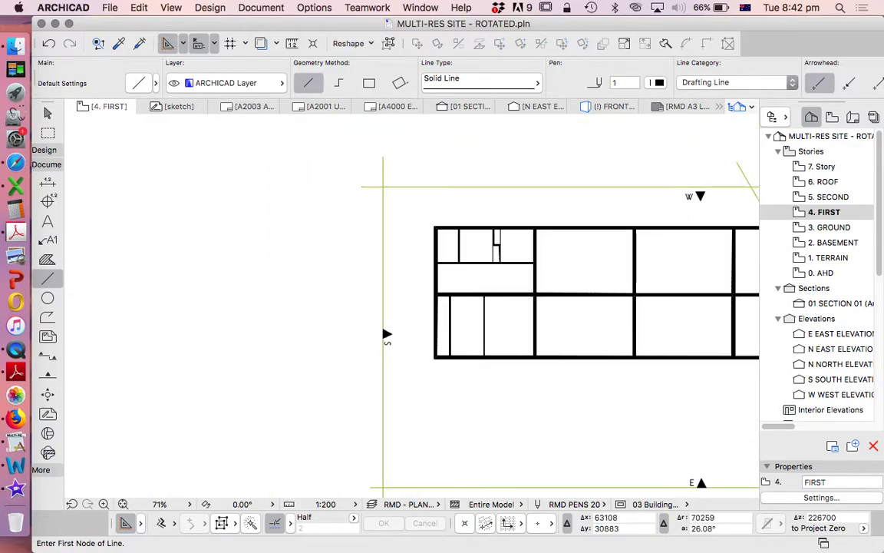
pyautogui.scroll(3, 490, 281)
pyautogui.press('Escape')
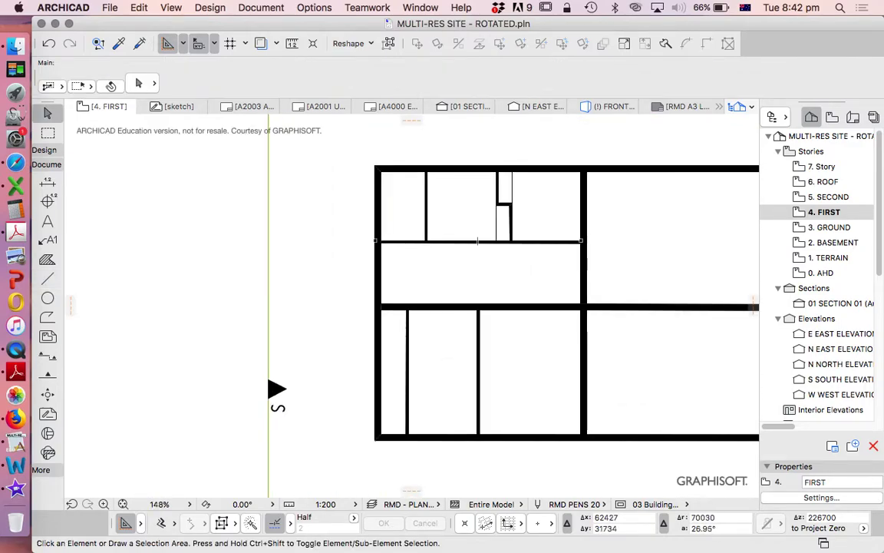
# - Move the horizontal wall below bedrooms B2 and B3 down 1000 mm and extend the bathroom wall down past it
pyautogui.moveTo(463, 242); pyautogui.dragTo(462, 263)
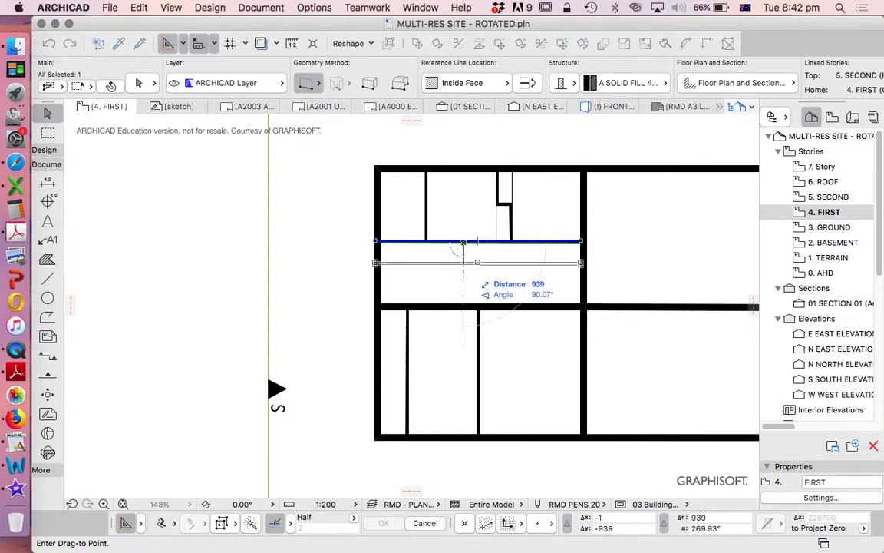
pyautogui.write('1000')
pyautogui.press('Return')
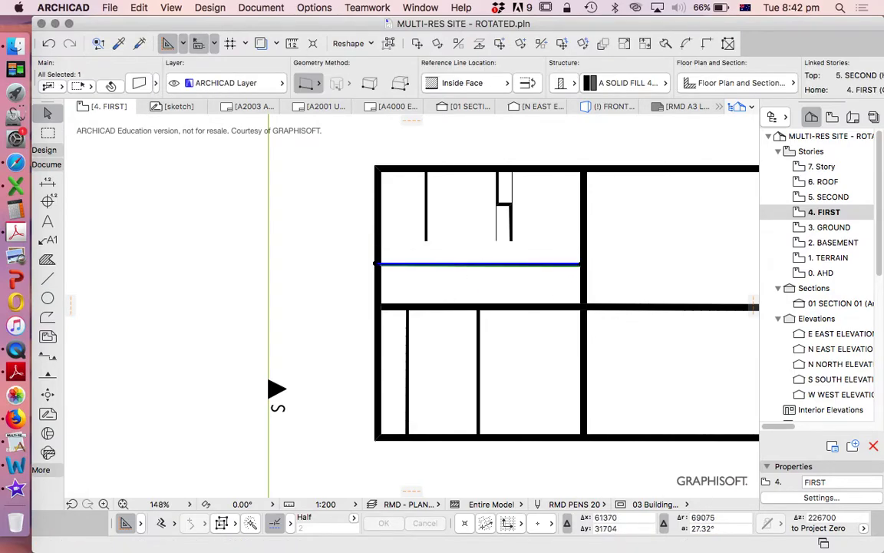
pyautogui.press('Escape')
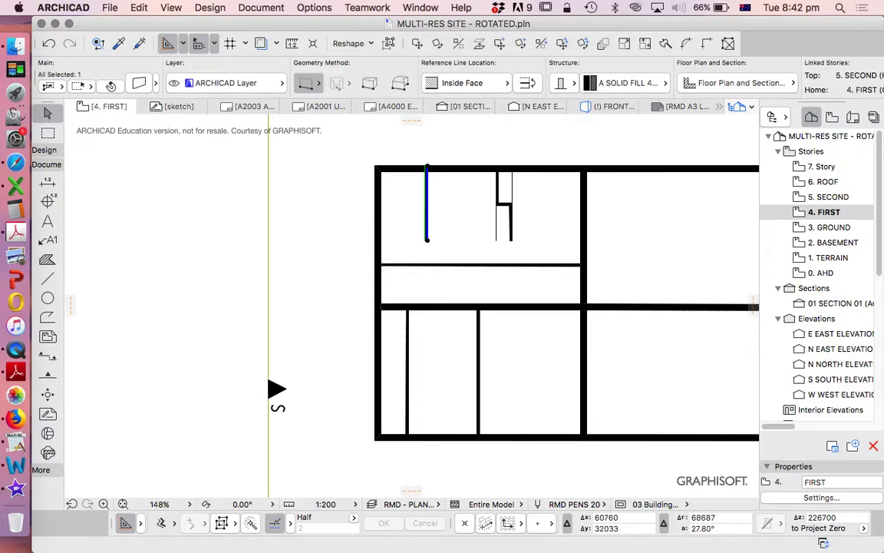
pyautogui.click(426, 239)
pyautogui.click(427, 271)
# - Move the whole closet group of walls and opening lines between the bedrooms down 500 mm
pyautogui.click(523, 253)
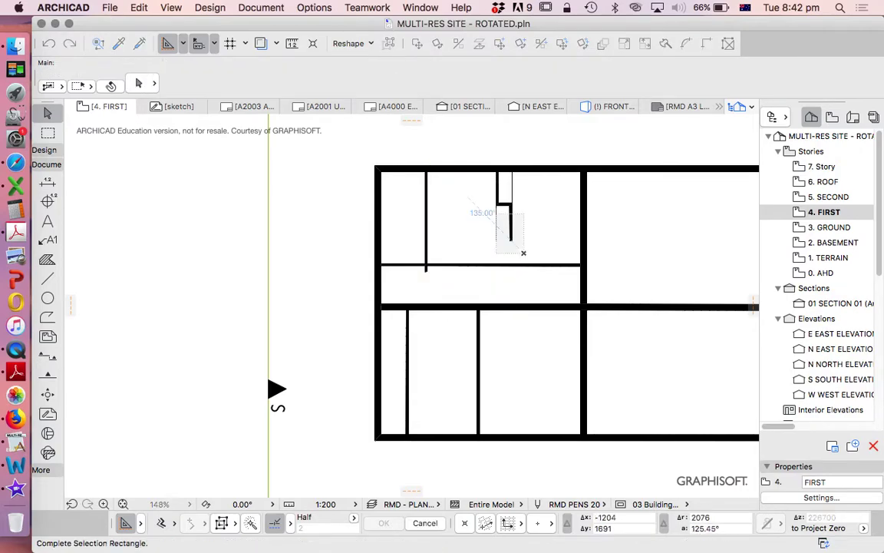
pyautogui.click(524, 252)
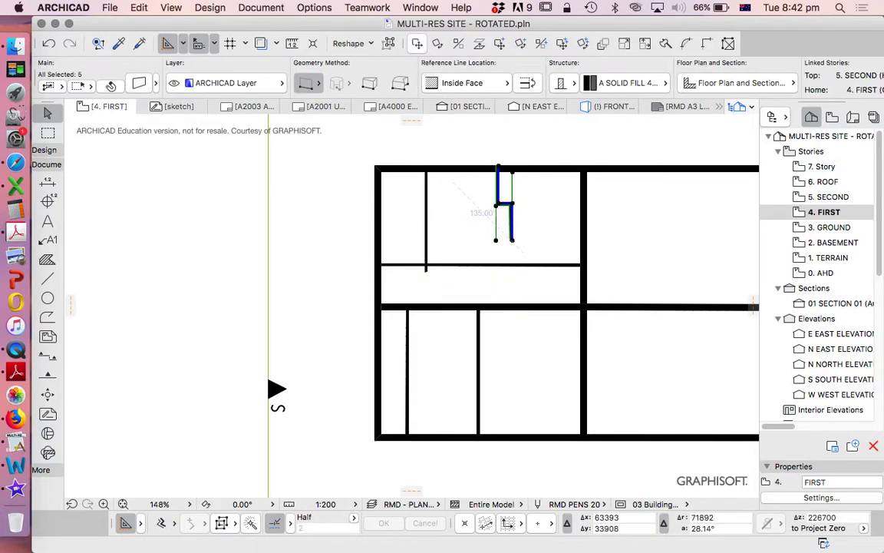
pyautogui.press('super+d')
pyautogui.click(520, 214)
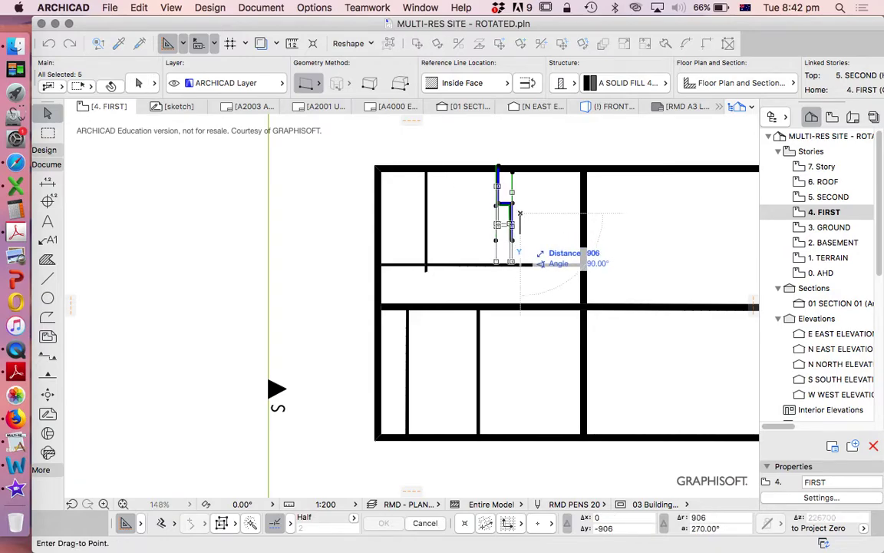
pyautogui.write('500')
pyautogui.press('Return')
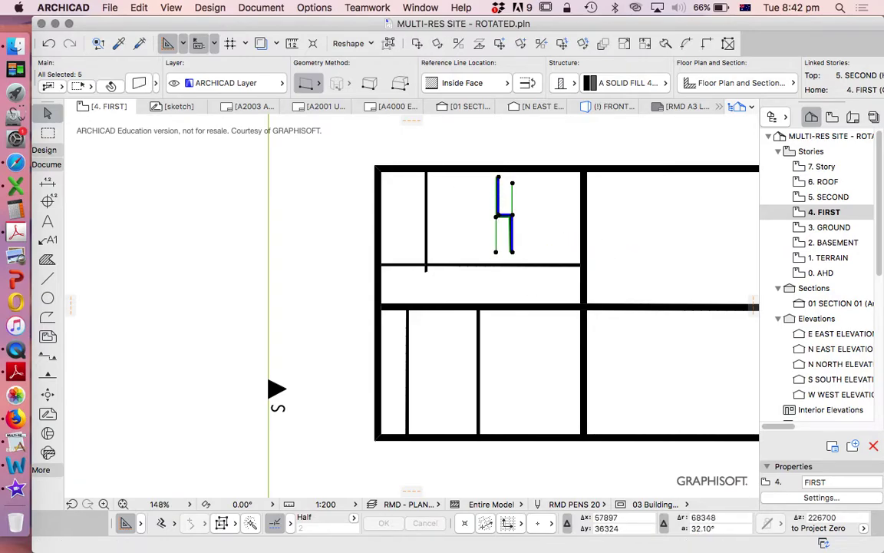
pyautogui.press('Escape')
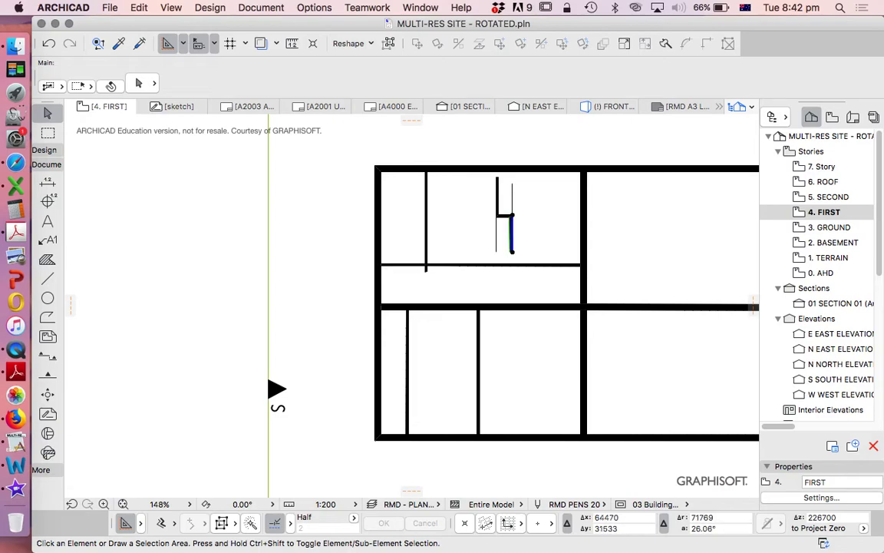
# - Stretch the lower closet wall and its opening line down to the relocated horizontal wall
pyautogui.click(512, 244)
pyautogui.click(512, 252)
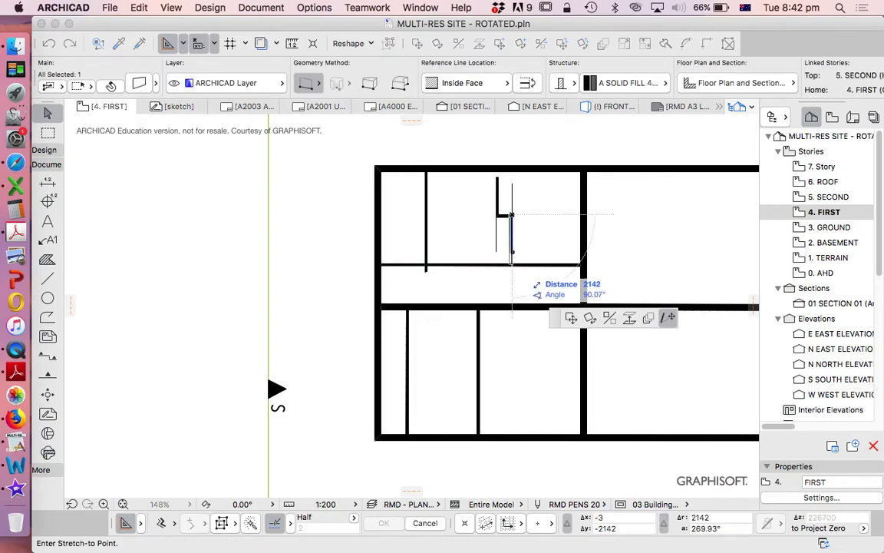
pyautogui.click(512, 264)
pyautogui.click(496, 242)
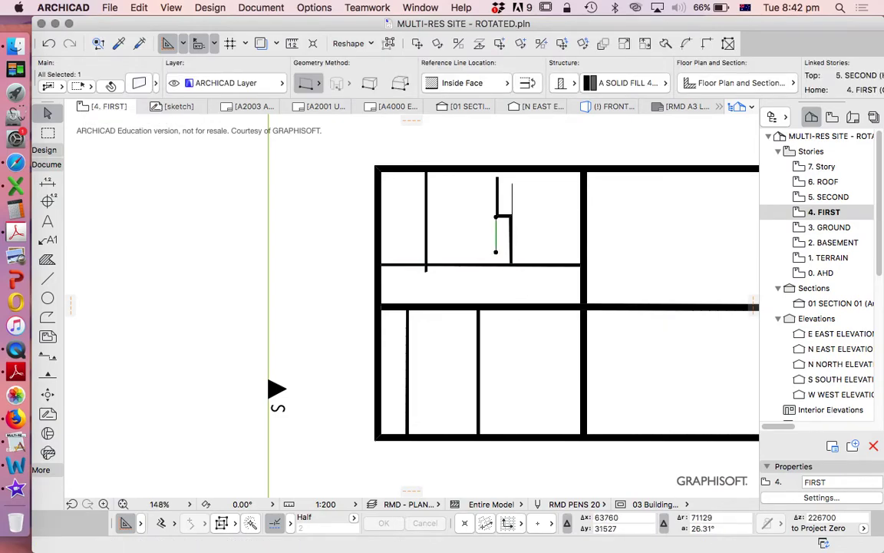
pyautogui.click(495, 252)
pyautogui.click(496, 265)
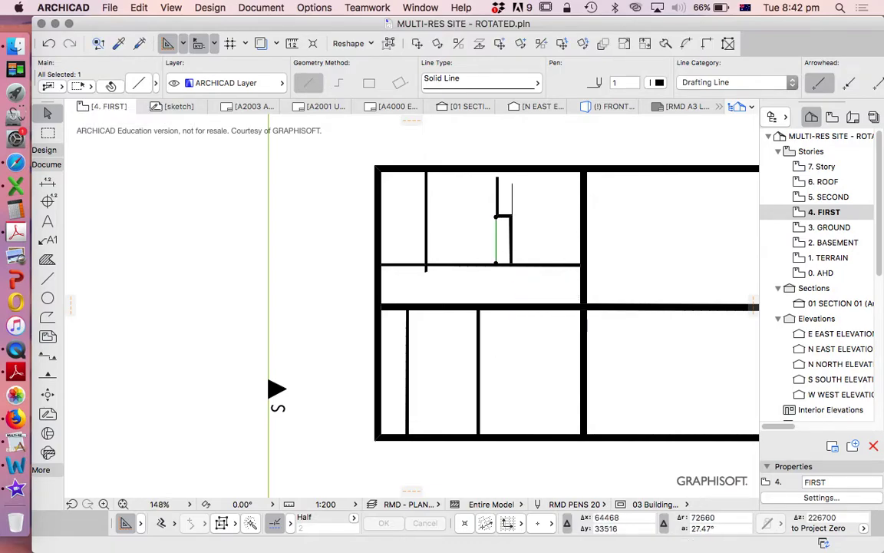
# - Stretch the upper closet opening line and closet wall up to the external wall
pyautogui.click(512, 184)
pyautogui.click(512, 184)
pyautogui.click(512, 172)
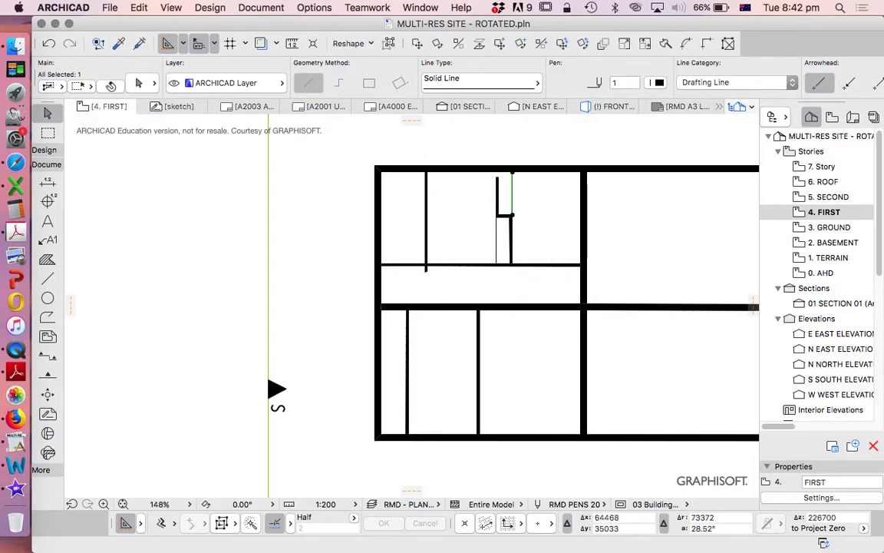
pyautogui.click(497, 178)
pyautogui.click(499, 184)
pyautogui.click(498, 178)
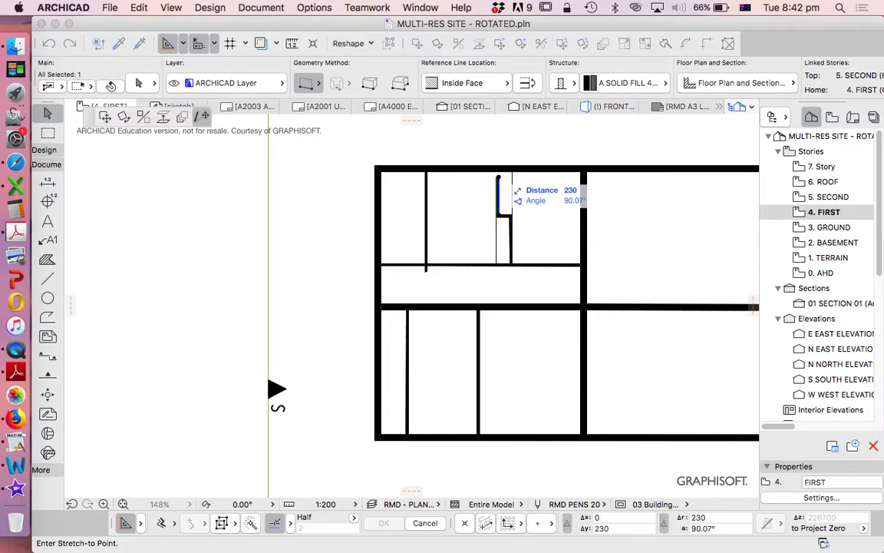
pyautogui.click(498, 167)
# - Trim the bathroom wall's overhanging end back to the relocated horizontal wall
pyautogui.scroll(5, 518, 268)
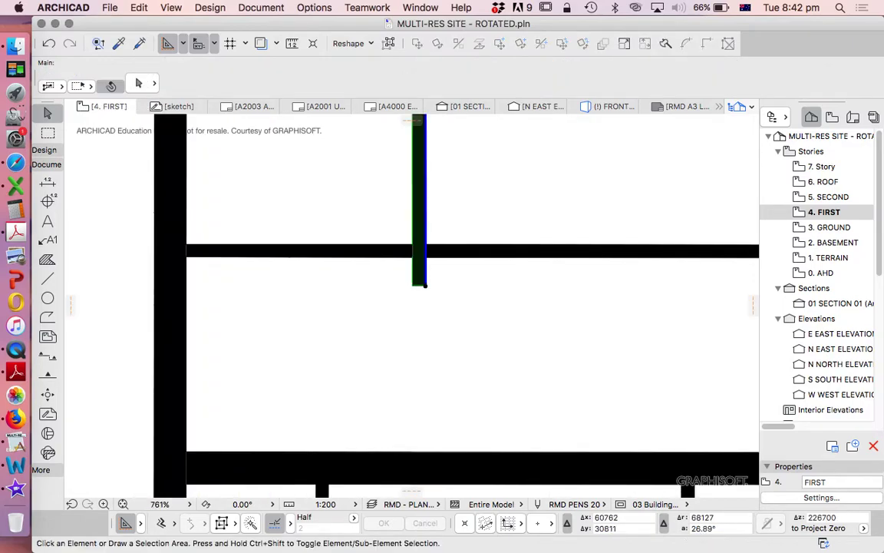
pyautogui.scroll(-5, 448, 270)
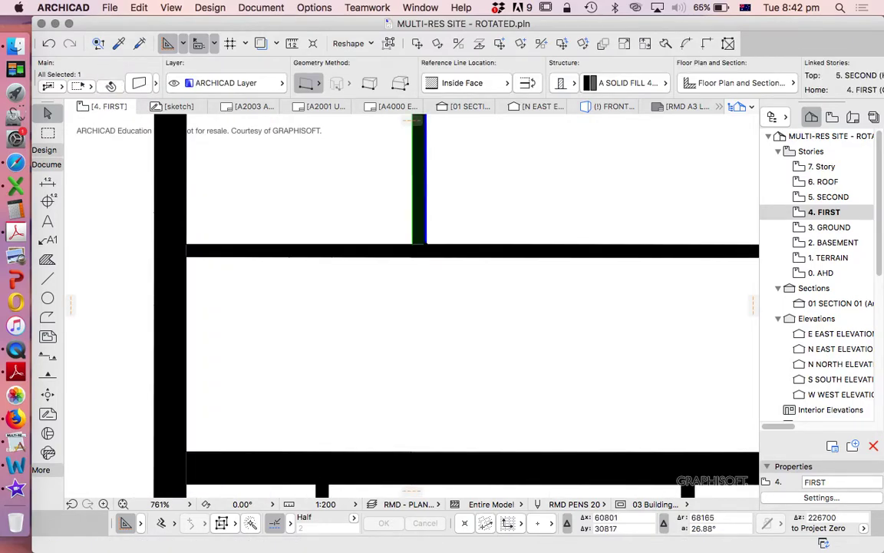
pyautogui.press('Escape')
pyautogui.scroll(-2, 491, 303)
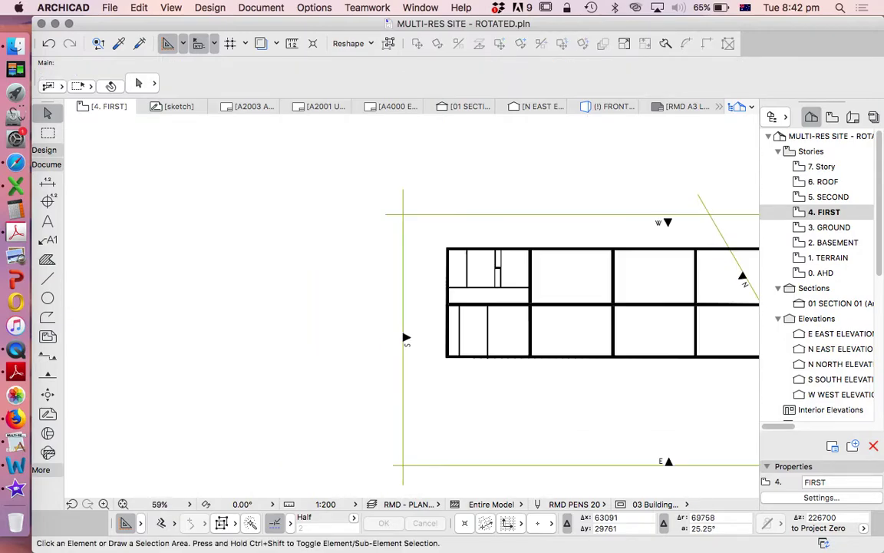
# - Show the sketch trace again over the first-floor plan and compare it with the modelled walls
pyautogui.scroll(2, 512, 307)
pyautogui.click(261, 43)
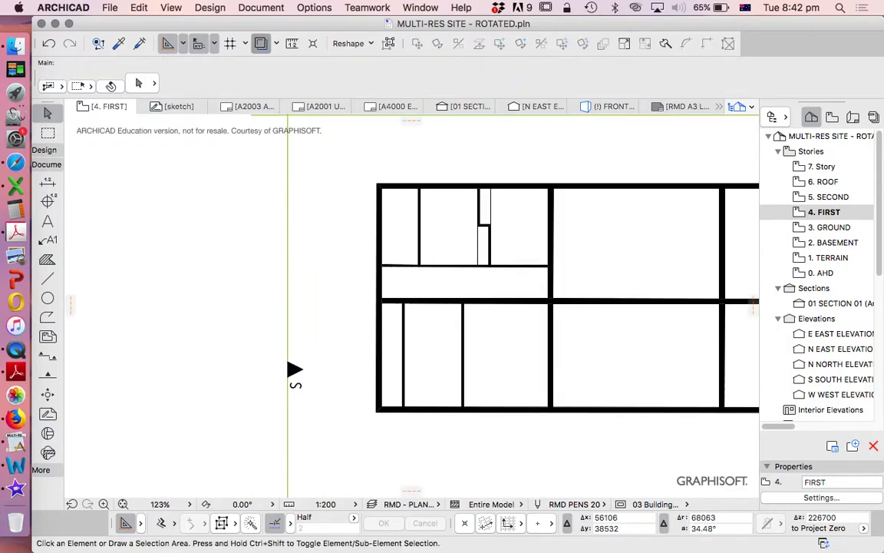
pyautogui.scroll(2, 500, 268)
pyautogui.scroll(-4, 500, 268)
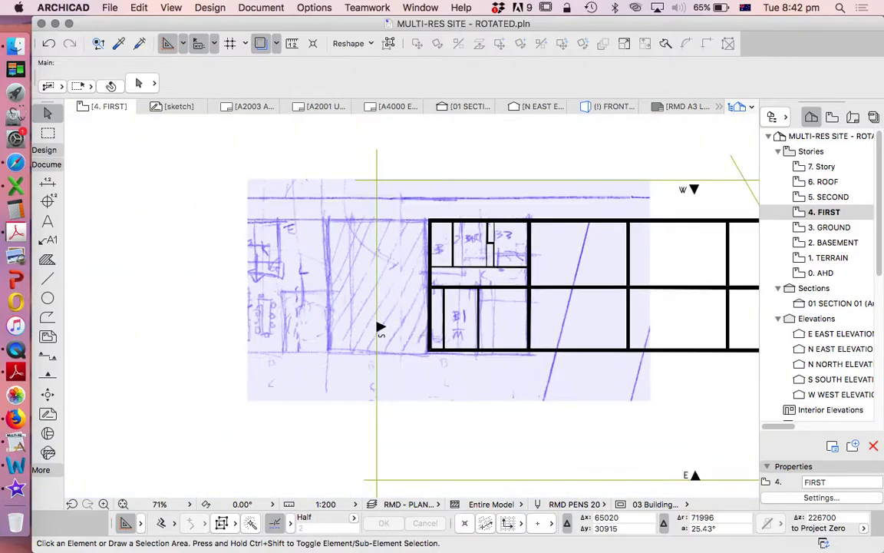
pyautogui.scroll(6, 501, 268)
pyautogui.scroll(-5, 500, 267)
pyautogui.scroll(-5, 488, 301)
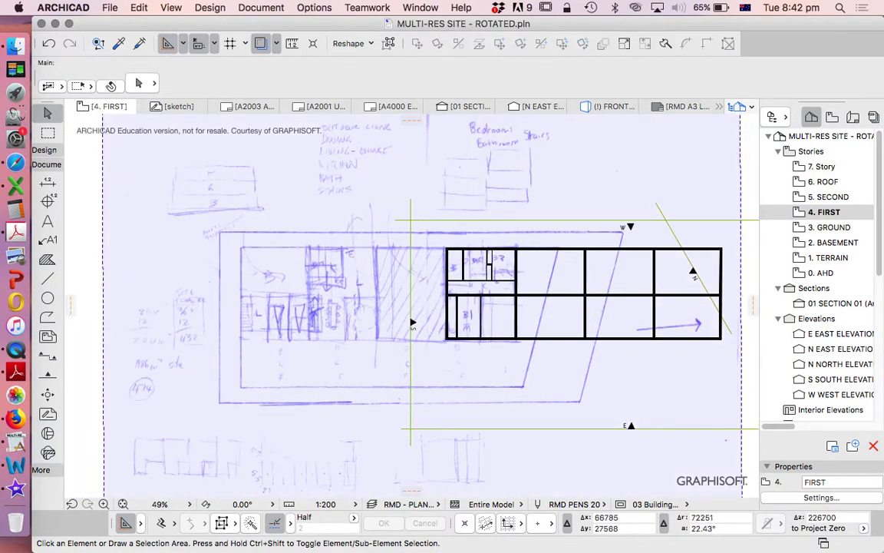
# - Open the GROUND story with the whole sketch trace and site in view
pyautogui.doubleClick(829, 228)
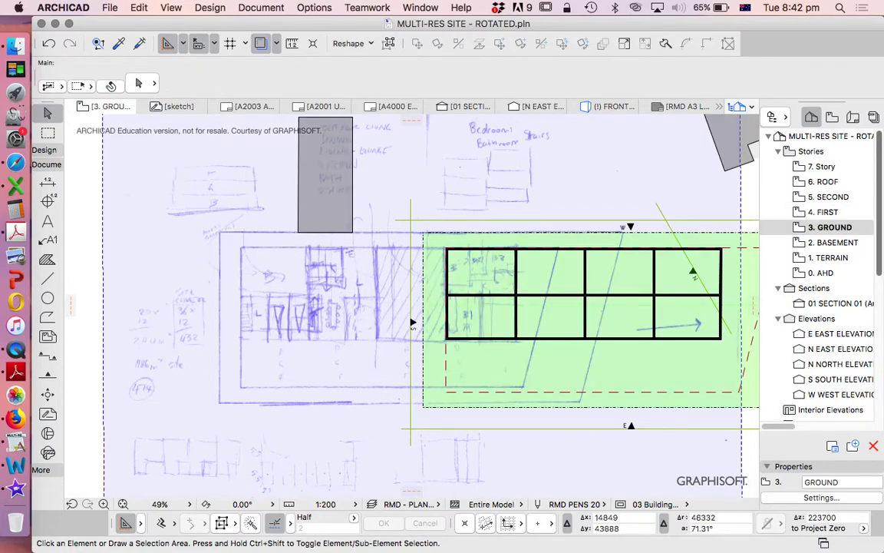
pyautogui.click(102, 179)
pyautogui.scroll(-5, 295, 411)
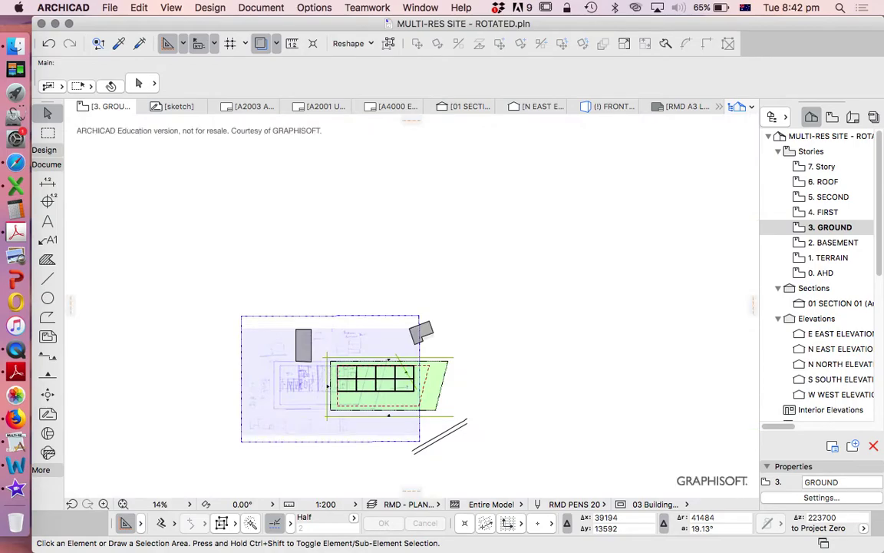
pyautogui.scroll(4, 306, 417)
pyautogui.scroll(1, 309, 417)
pyautogui.press('Escape')
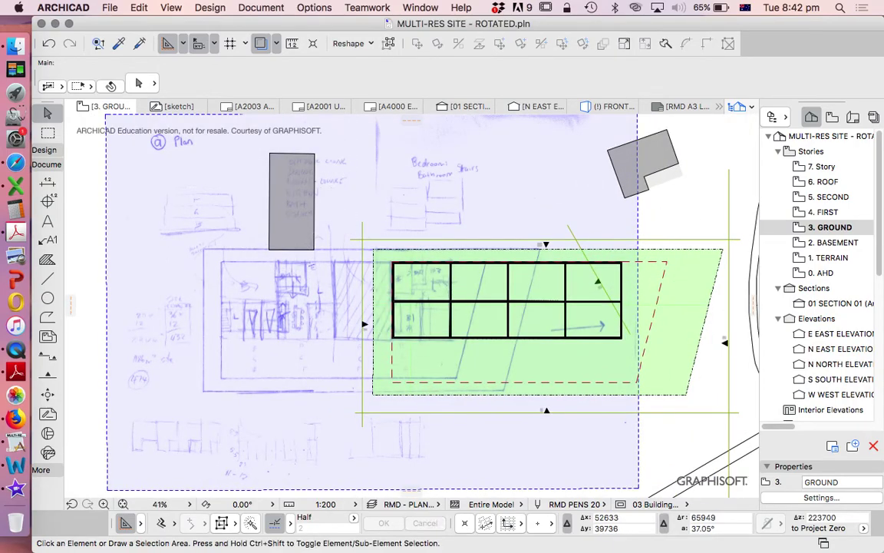
# - Drag the trace reference about 18100 mm right so the sketched kitchen and living unit aligns with the building's upper-left corner
pyautogui.click(276, 43)
pyautogui.click(335, 121)
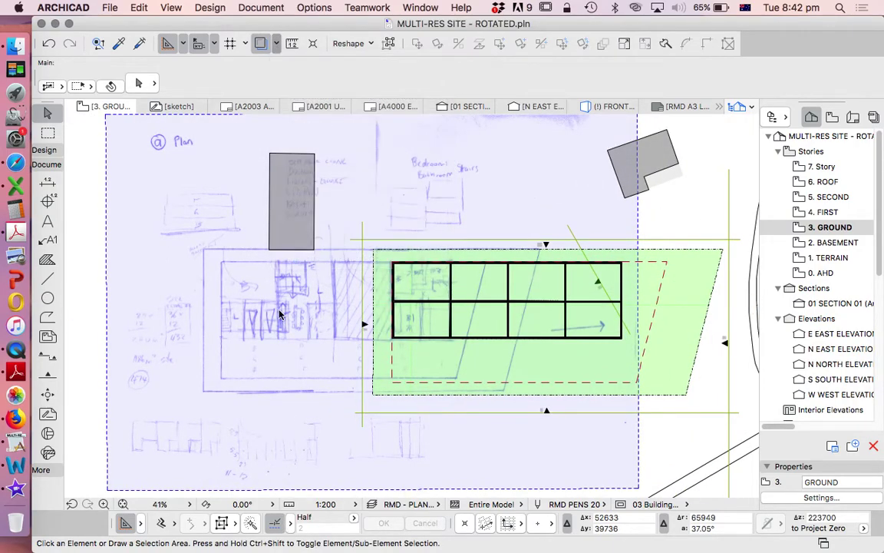
pyautogui.scroll(5, 238, 277)
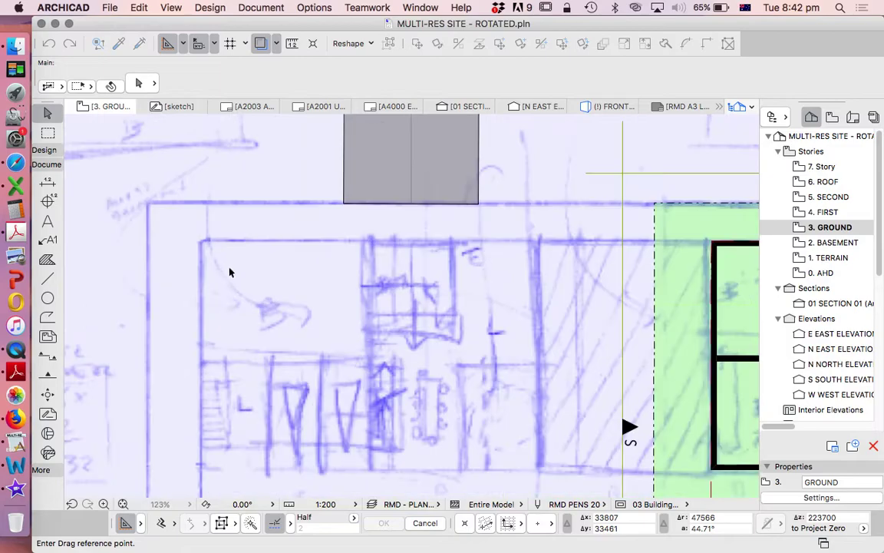
pyautogui.click(373, 247)
pyautogui.scroll(-3, 372, 245)
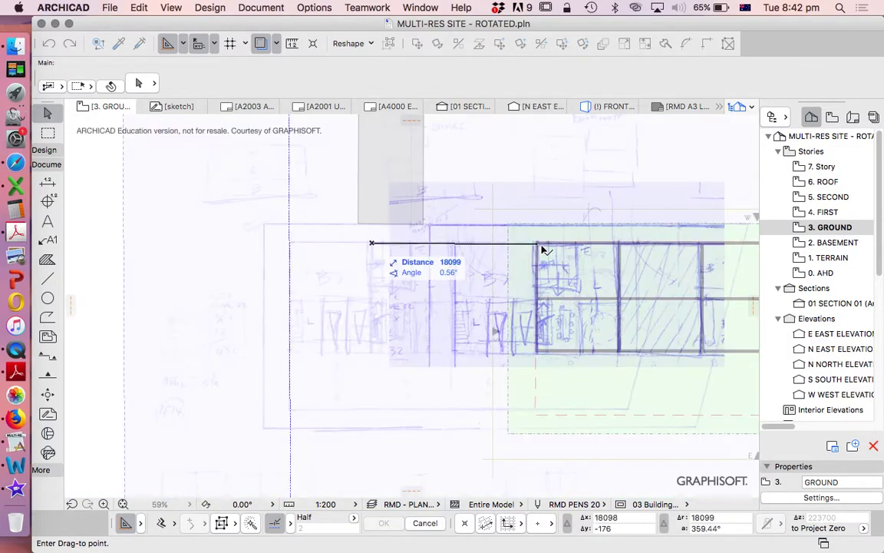
pyautogui.click(542, 247)
pyautogui.scroll(5, 568, 264)
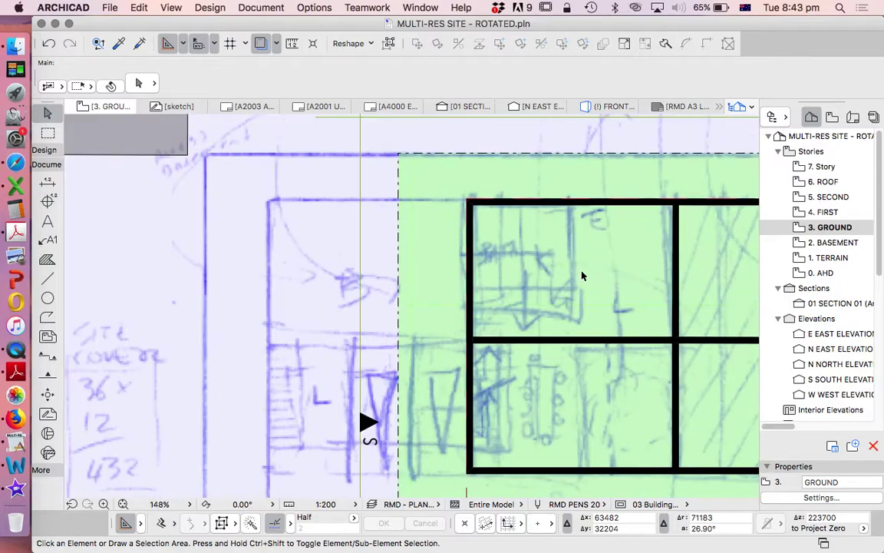
pyautogui.scroll(-2, 591, 338)
pyautogui.scroll(1, 749, 253)
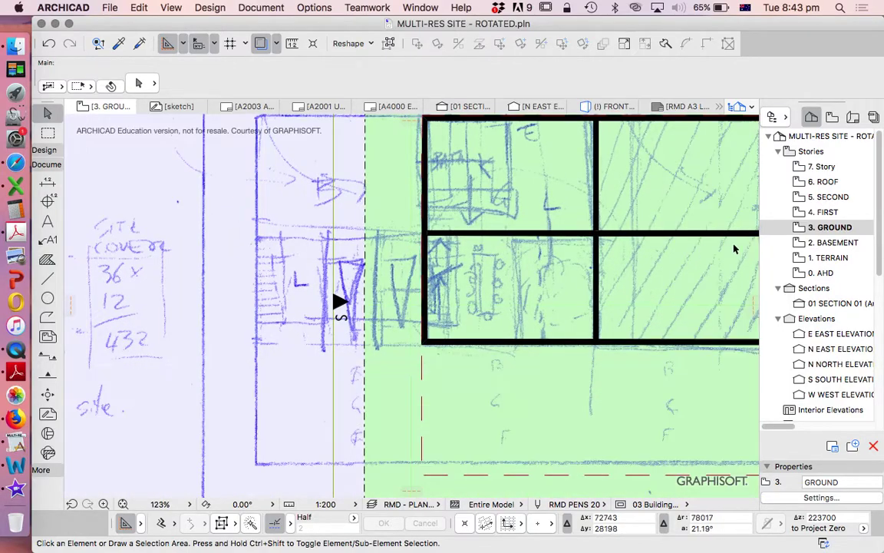
# - Copy the wall on the right of bedroom B1 from the FIRST story and paste it in place on the GROUND story
pyautogui.click(826, 212)
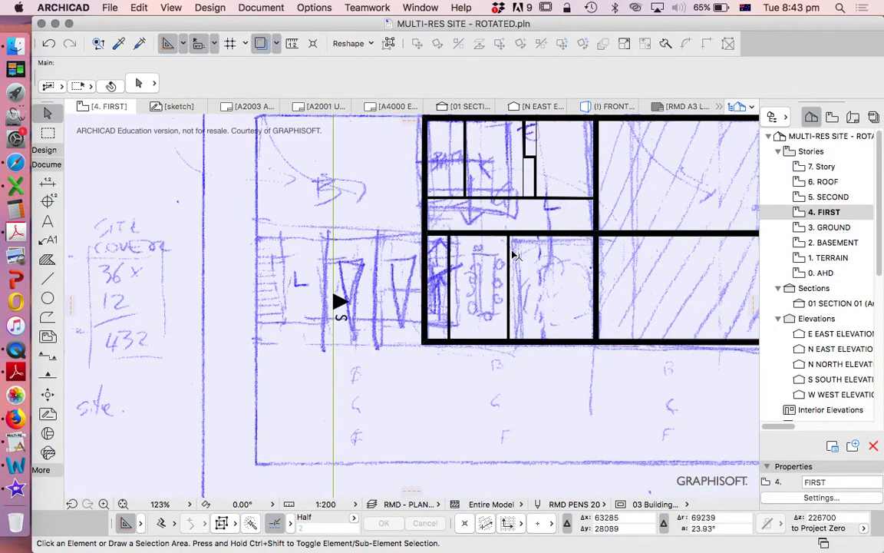
pyautogui.click(512, 267)
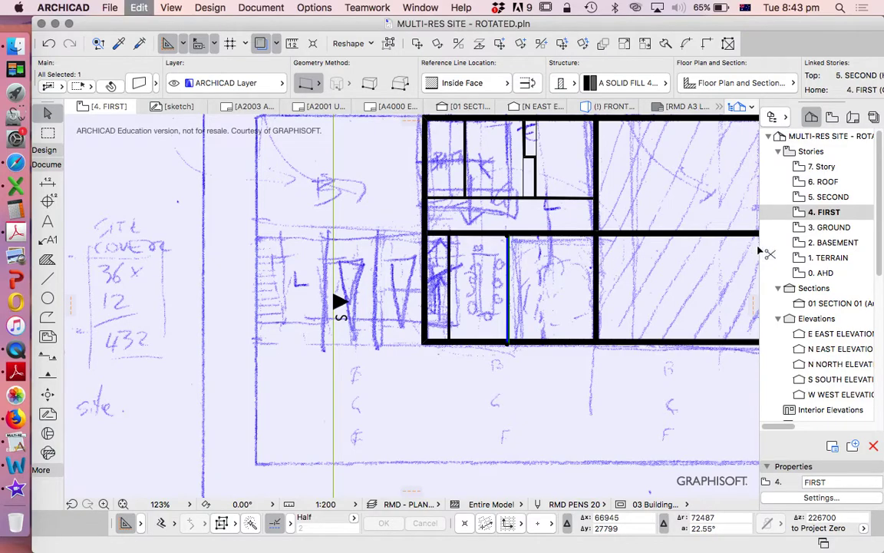
pyautogui.click(828, 227)
pyautogui.press('super+v')
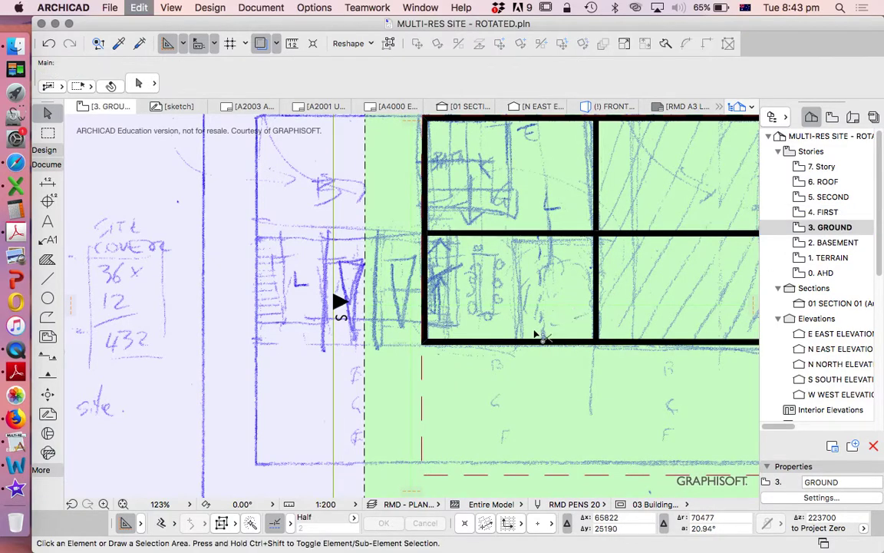
pyautogui.click(535, 290)
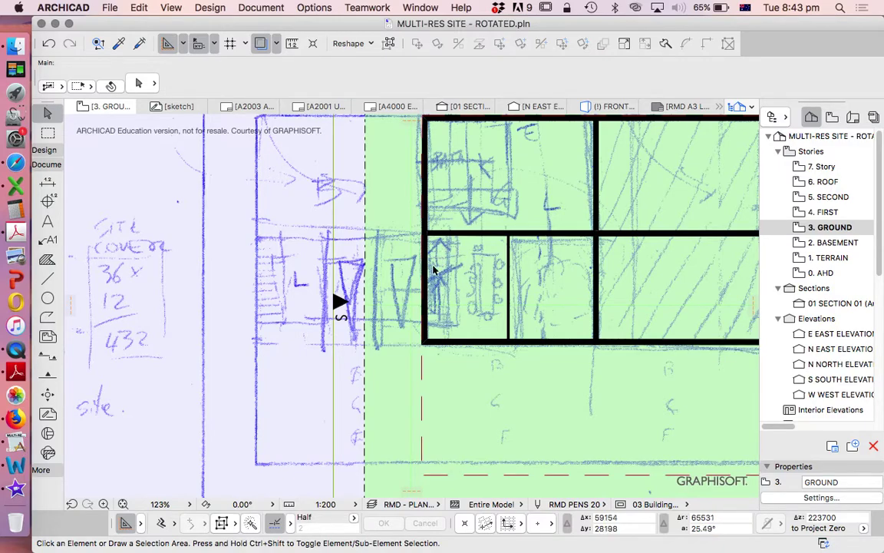
# - On the FIRST story, drag a copy of the wall beside bedroom B1 about 1000 mm to the right
pyautogui.doubleClick(815, 213)
pyautogui.click(507, 267)
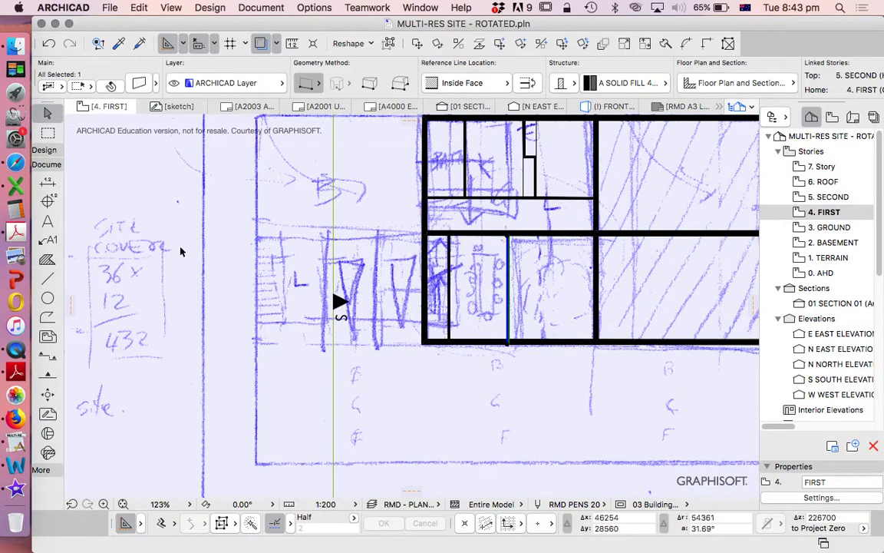
pyautogui.press('super+alt+d')
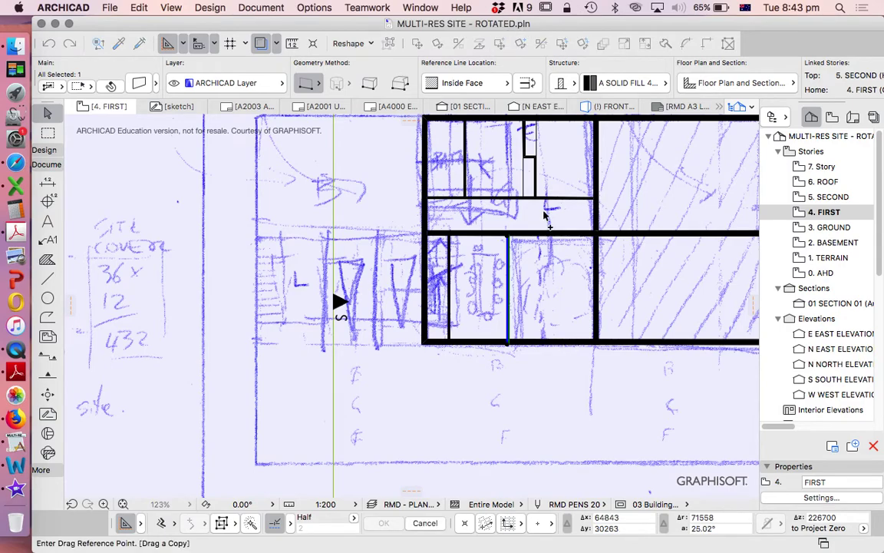
pyautogui.click(528, 261)
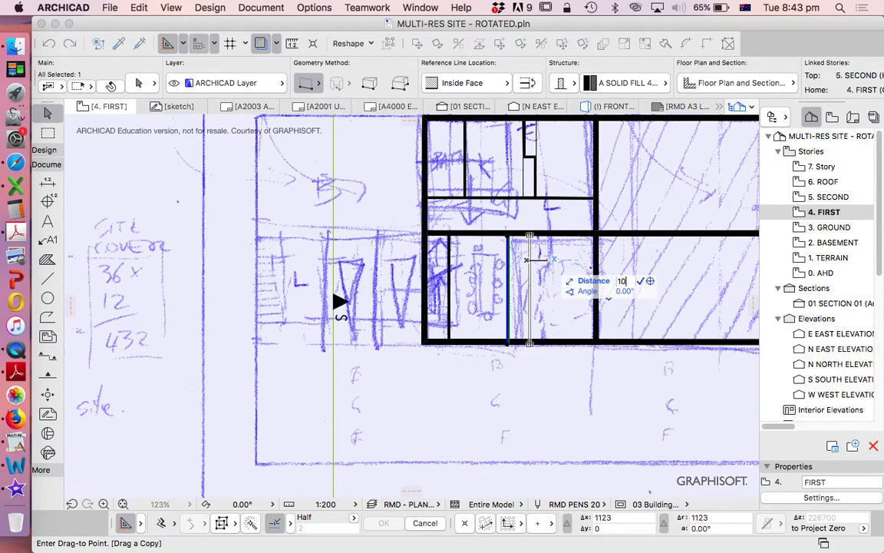
pyautogui.click(554, 266)
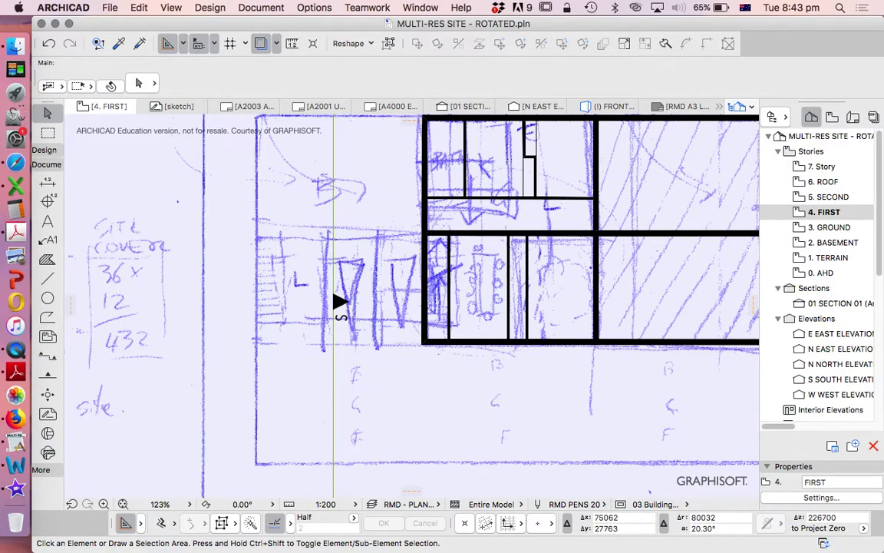
# - Return to the GROUND story and inspect the pasted wall against the traced sketch
pyautogui.doubleClick(829, 227)
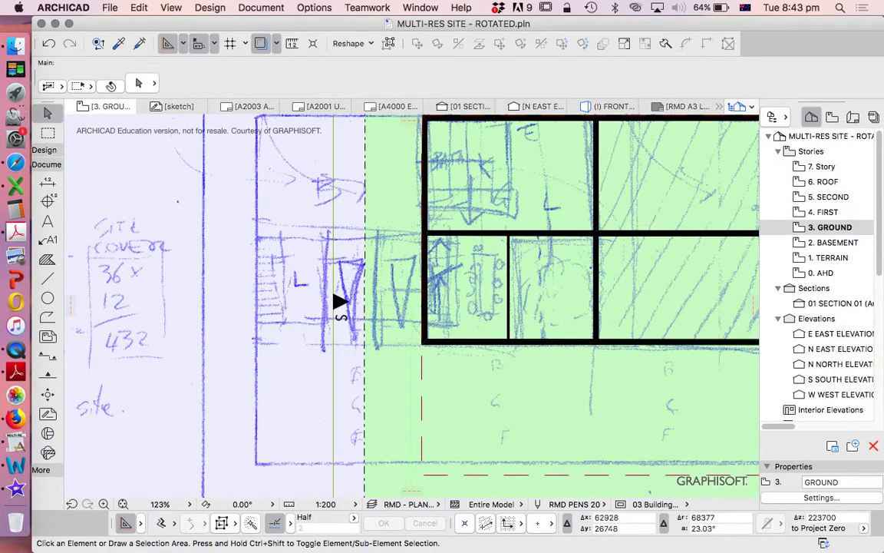
pyautogui.click(508, 338)
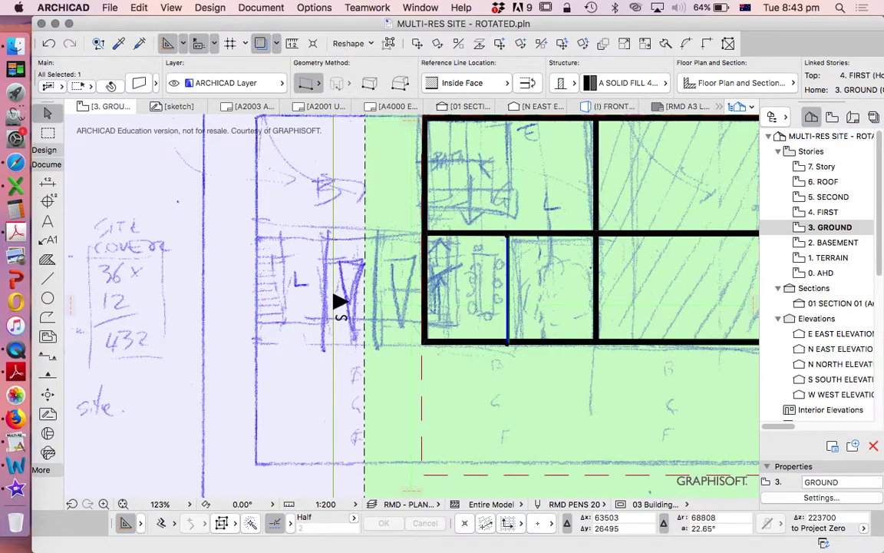
pyautogui.scroll(-3, 519, 276)
pyautogui.scroll(2, 537, 214)
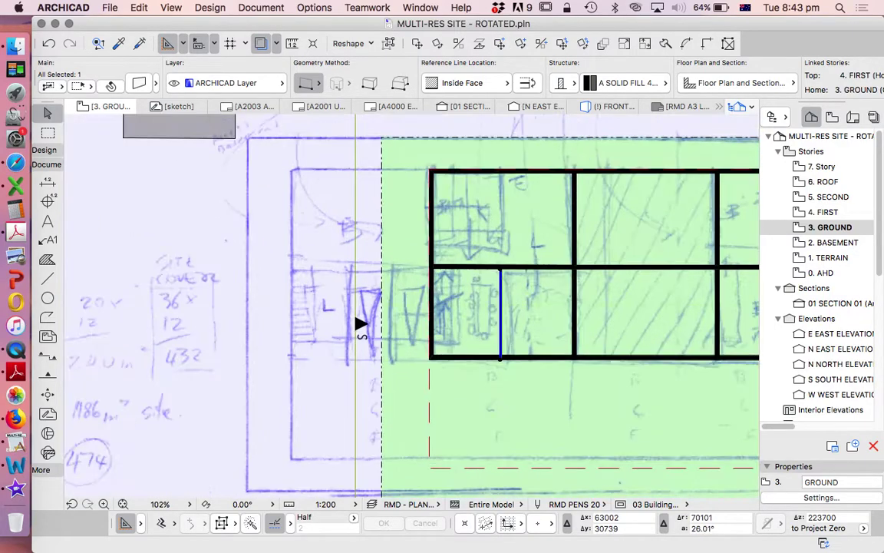
pyautogui.press('Escape')
pyautogui.scroll(-1, 367, 307)
pyautogui.moveTo(367, 307); pyautogui.dragTo(239, 335, button='middle')
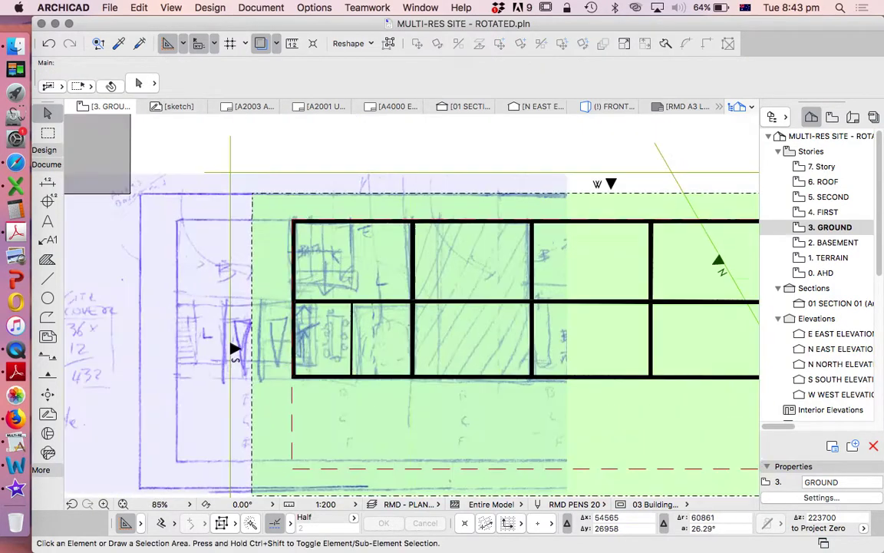